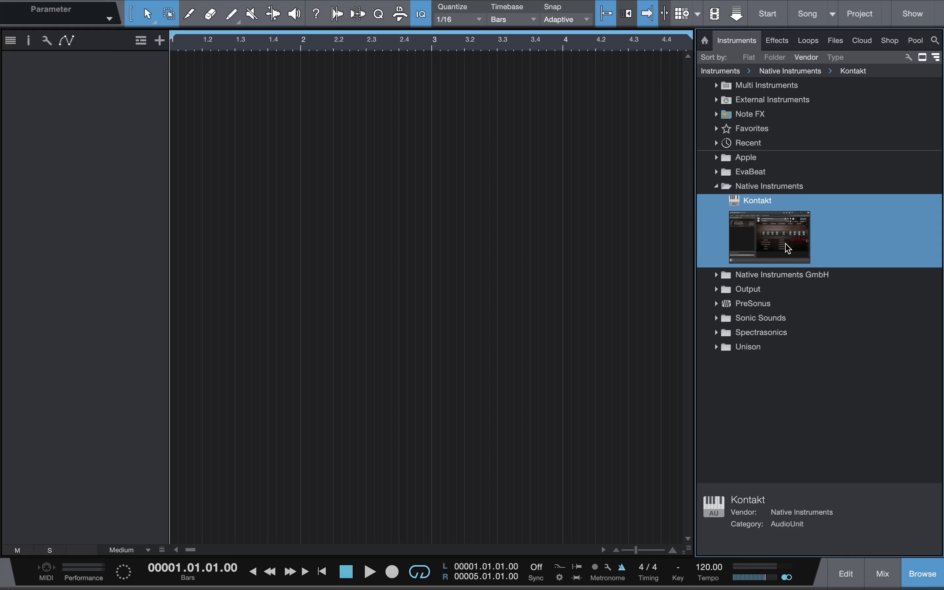
Step: Add Kontakt as a new instrument track, load The Gentleman piano into it, and close the instrument window
left_click_drag(785, 248, 353, 160)
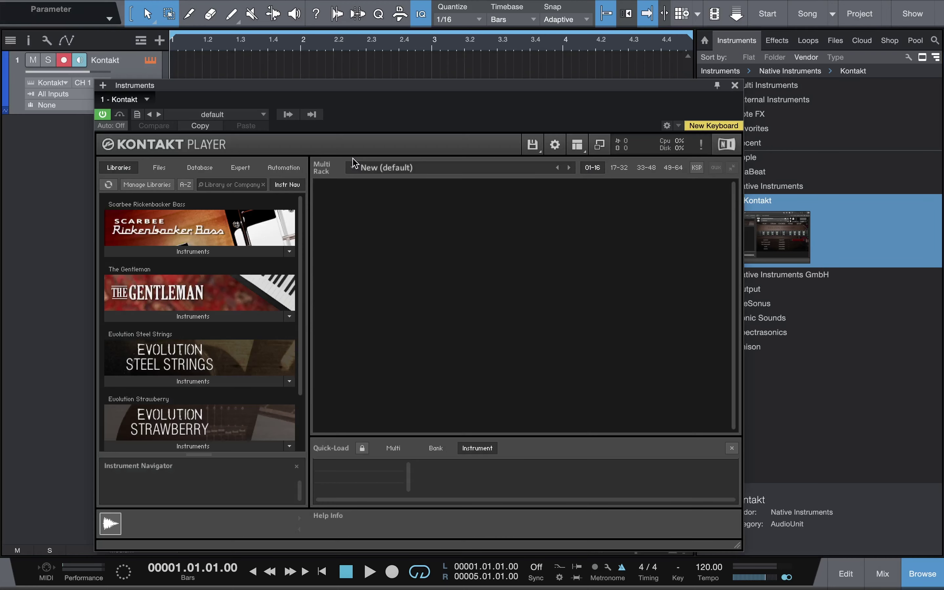
left_click(195, 317)
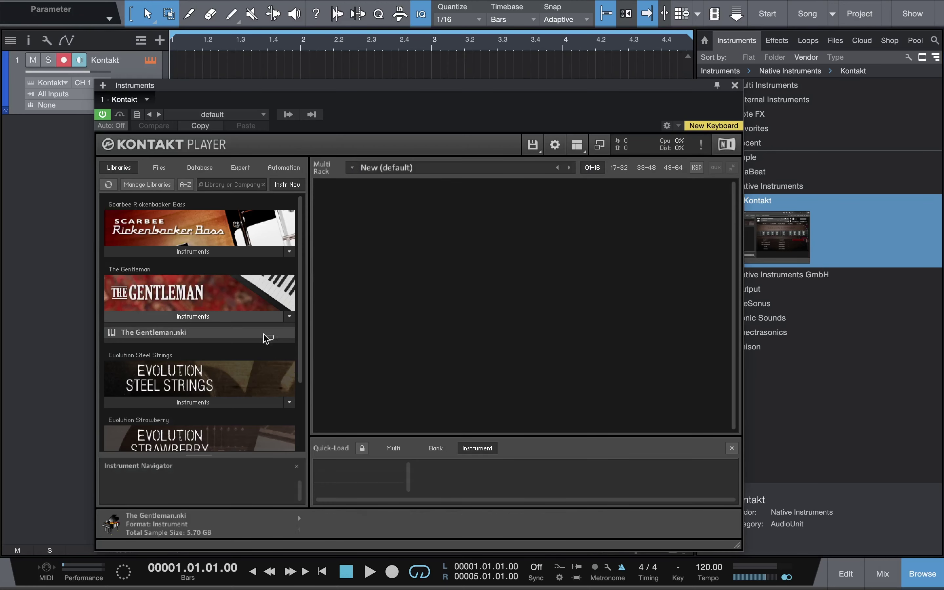
left_click_drag(672, 226, 672, 225)
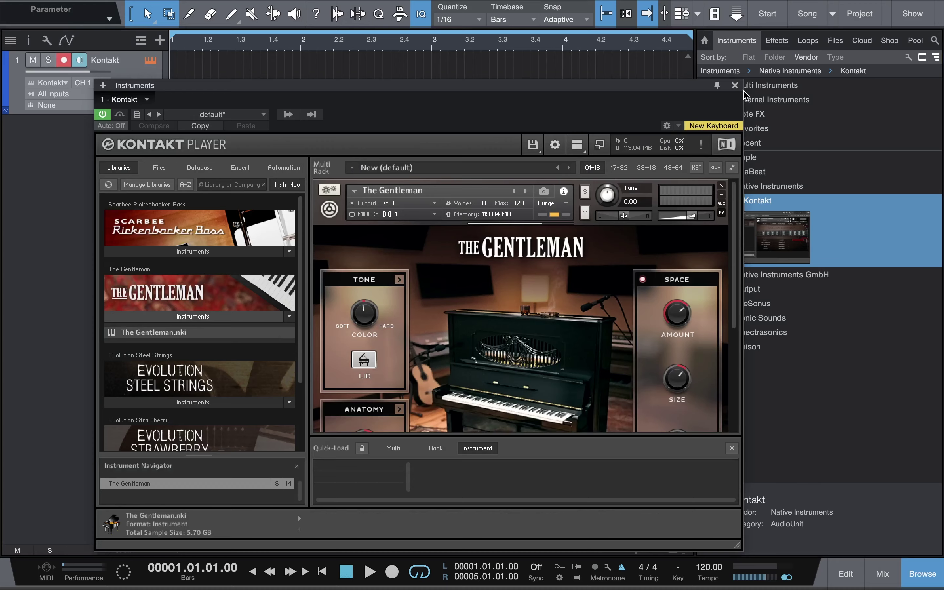
left_click(735, 85)
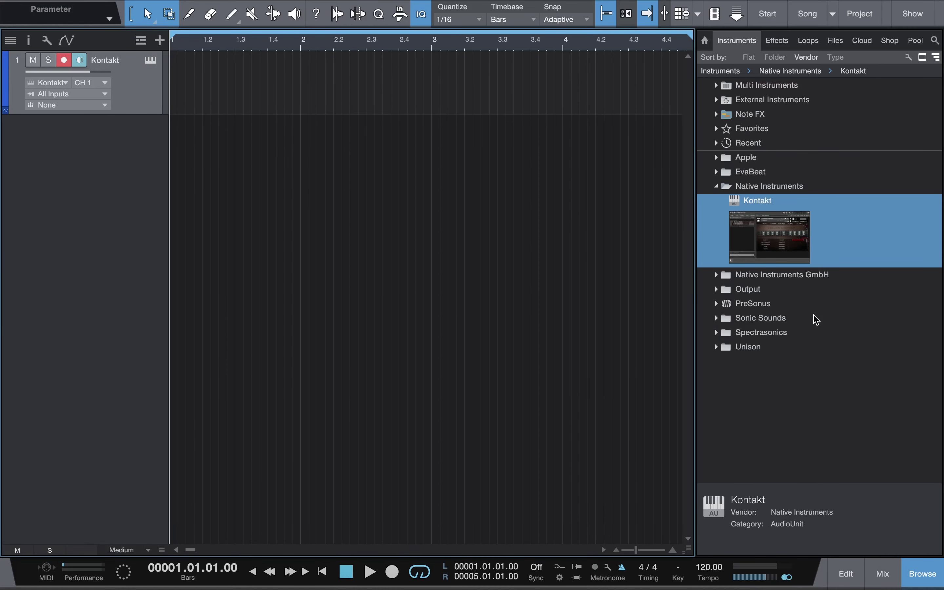
Step: Add Unison MIDI Wizard from the Unison folder as a second instrument track and keep its window clear of the track headers
double_click(759, 187)
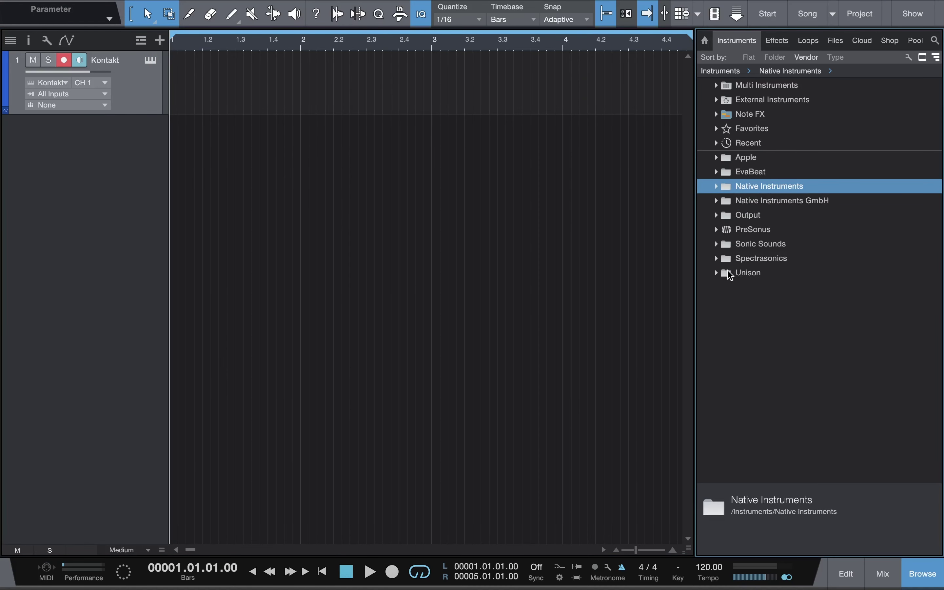
left_click(718, 273)
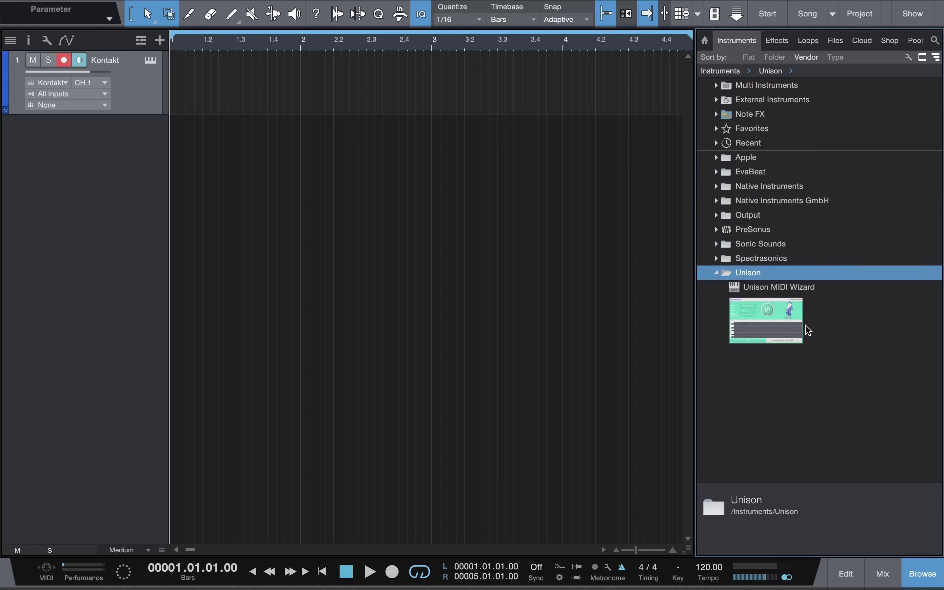
left_click_drag(809, 330, 391, 207)
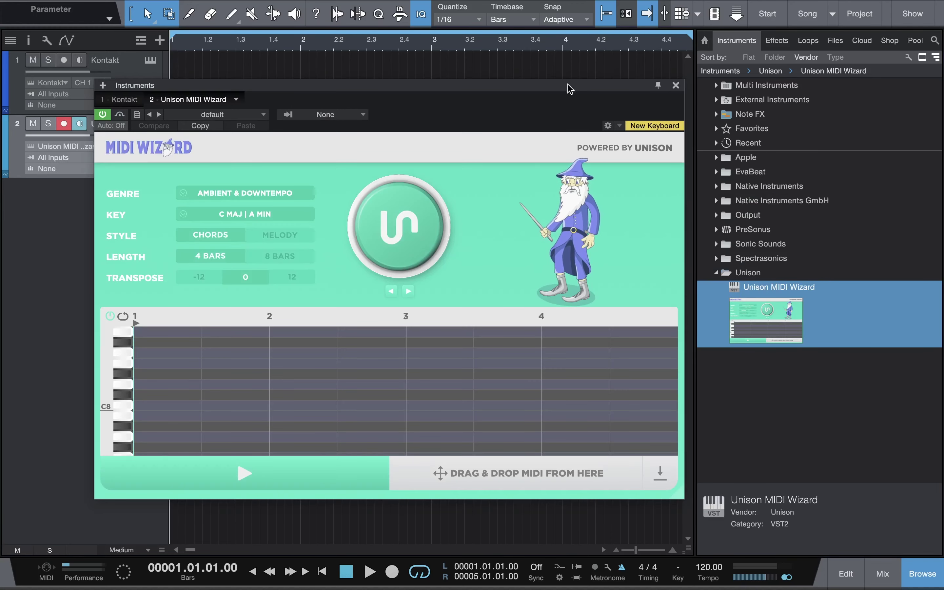
left_click_drag(573, 77, 731, 51)
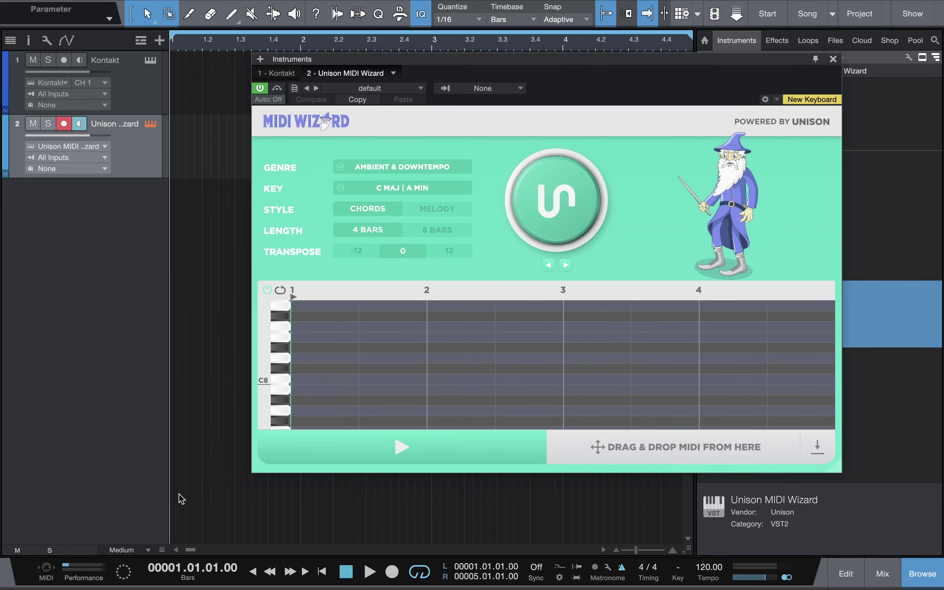
Step: Set the Kontakt track's MIDI input to Unison MIDI Wizard
left_click(147, 547)
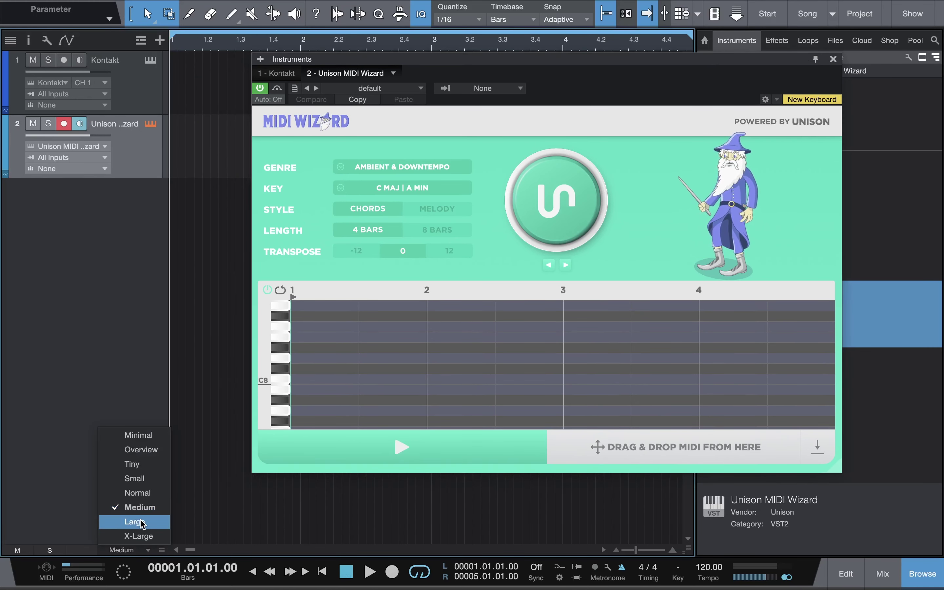
left_click(121, 379)
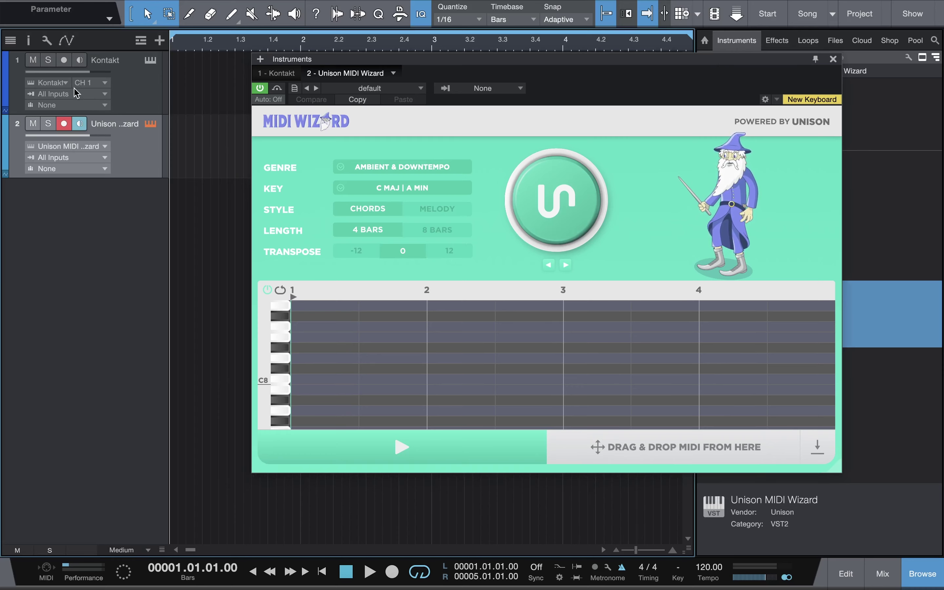
left_click(131, 94)
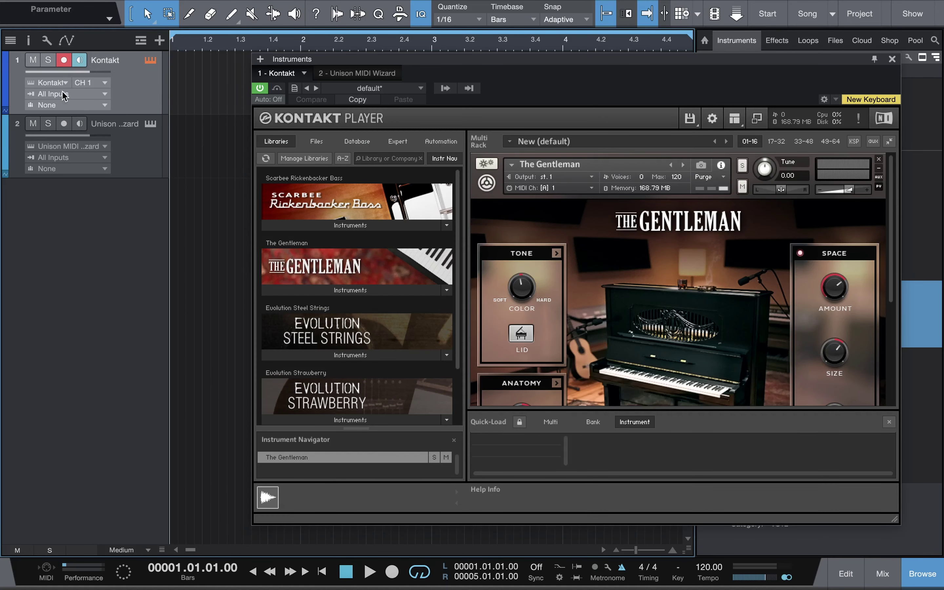
left_click(53, 97)
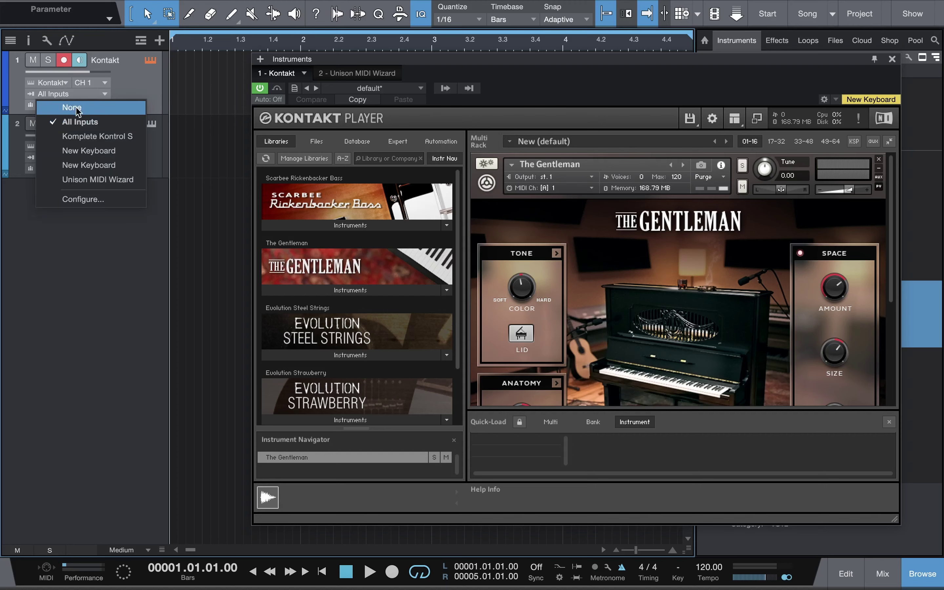
left_click(80, 180)
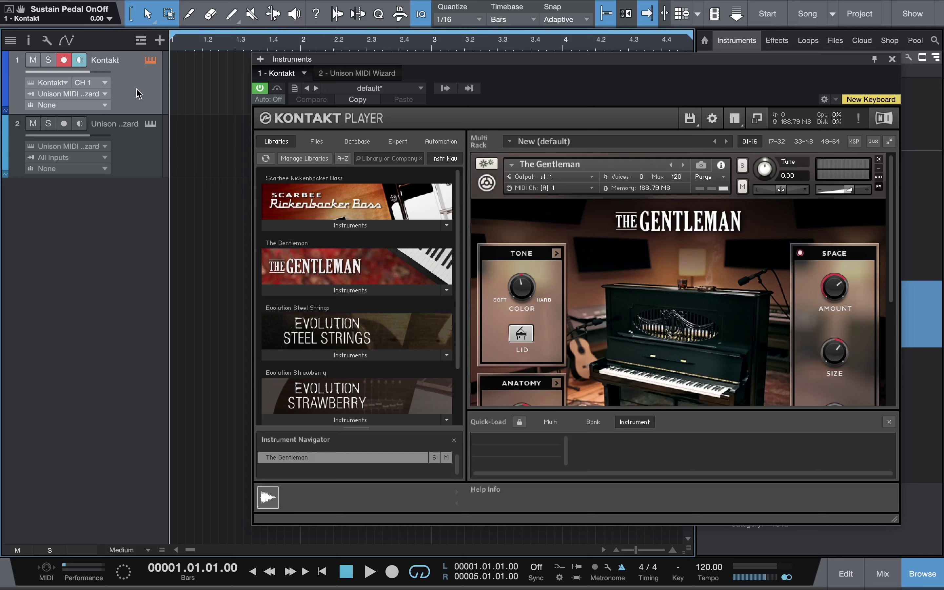
Step: Show the Unison MIDI Wizard interface again and hide the browser to widen the arrangement
left_click(151, 124)
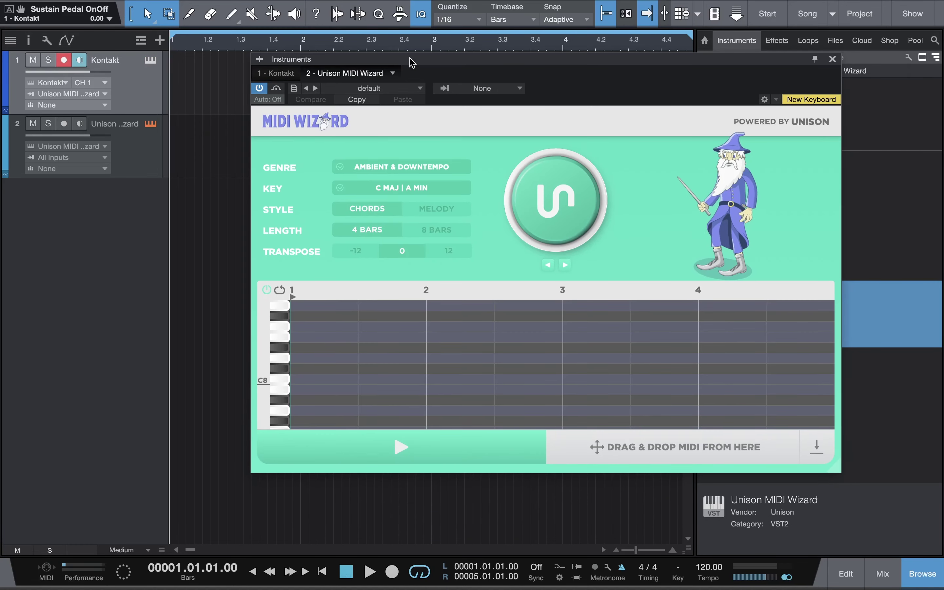
left_click_drag(411, 62, 348, 207)
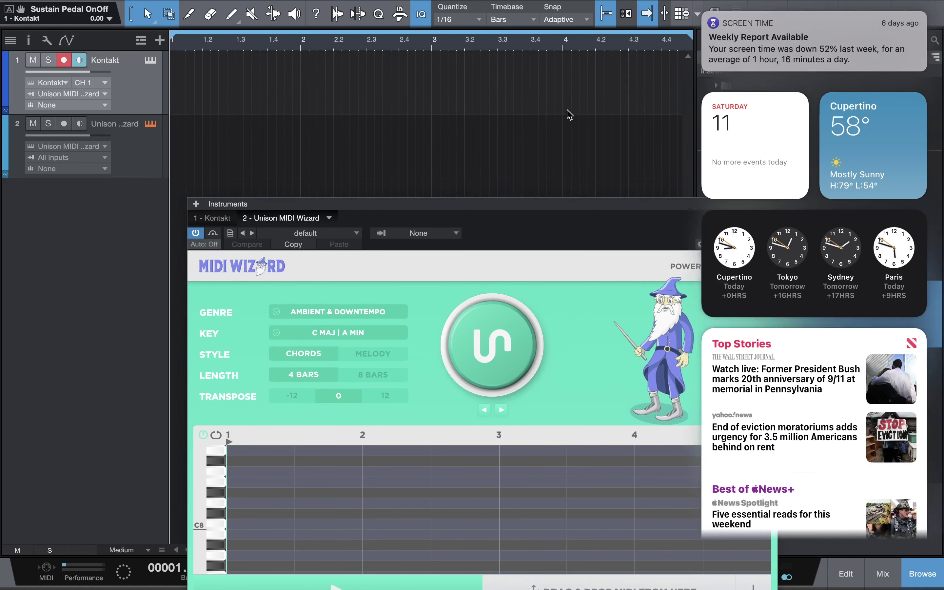
left_click(568, 114)
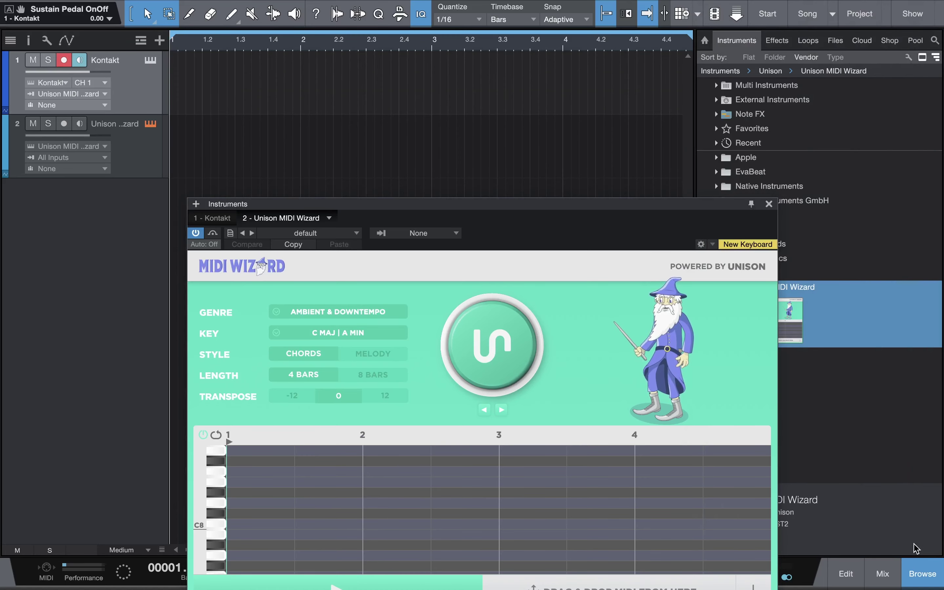
left_click(922, 573)
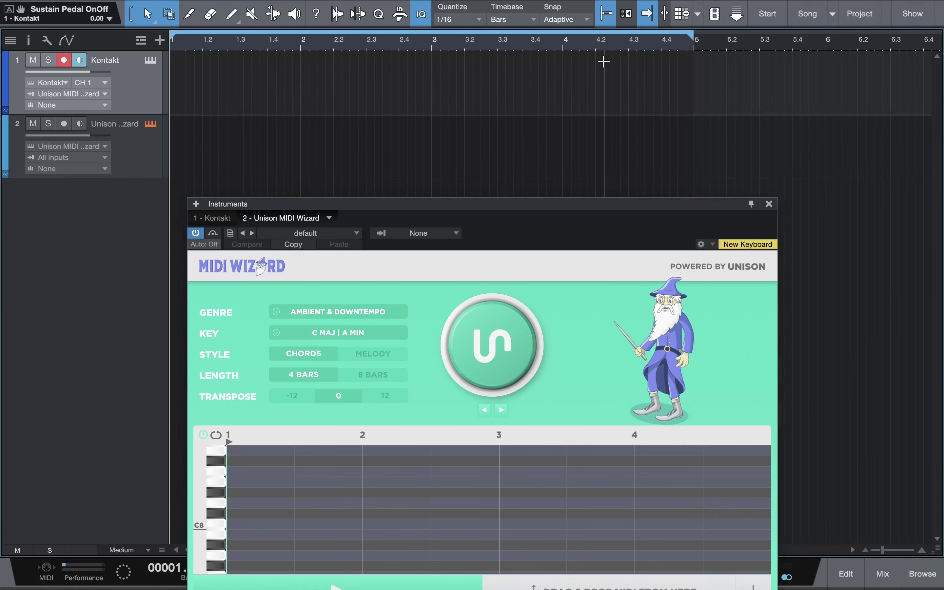
left_click_drag(548, 205, 596, 102)
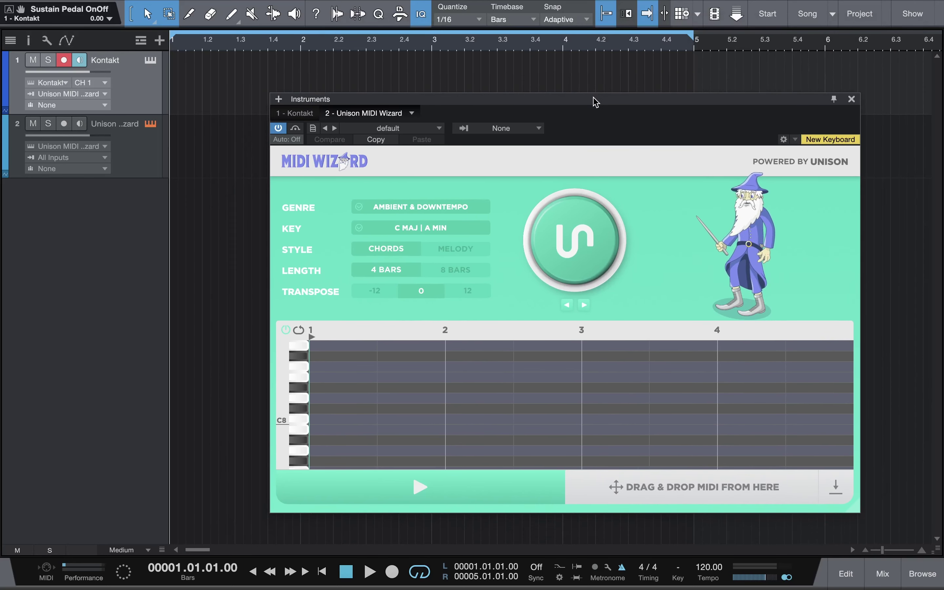
Step: Set the MIDI Wizard's genre to R&B and its key to Eb Maj | C Min
left_click(418, 204)
scroll(405, 400, "down", 1)
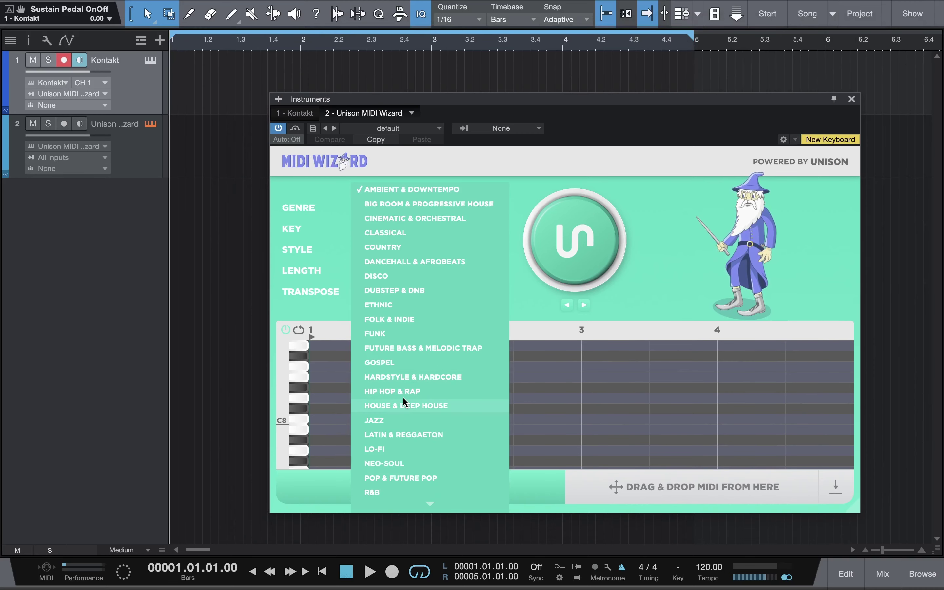
scroll(404, 402, "down", 6)
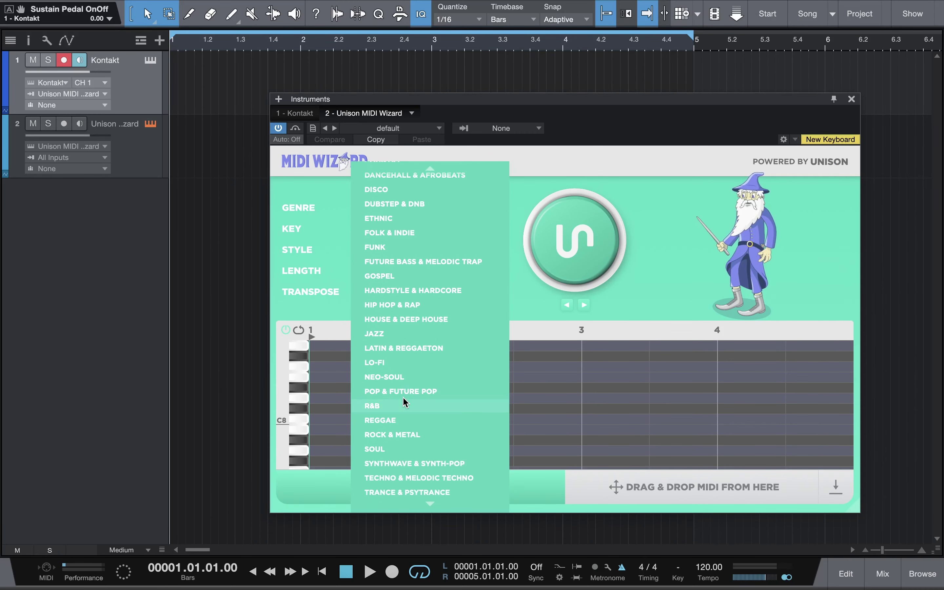
left_click(371, 406)
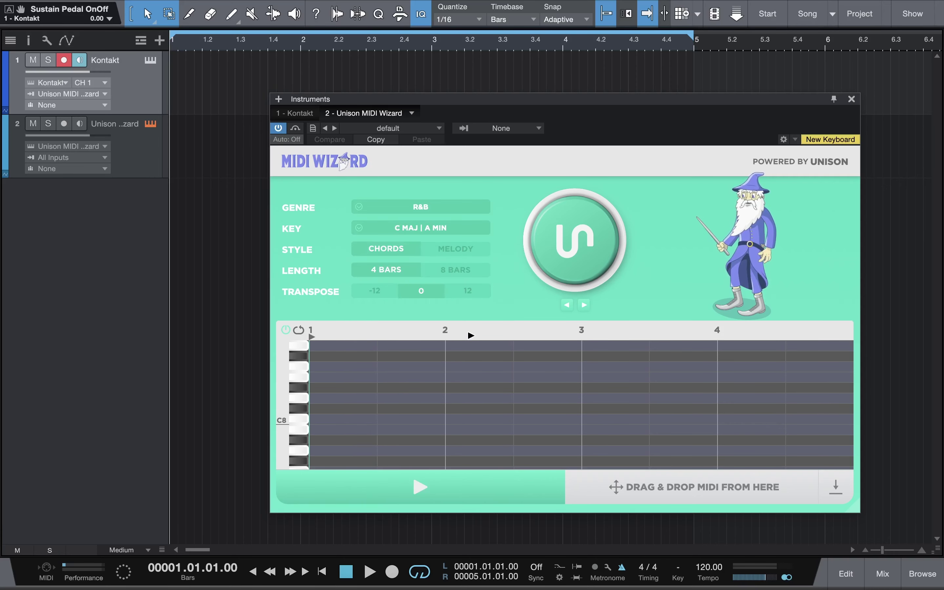
left_click(425, 229)
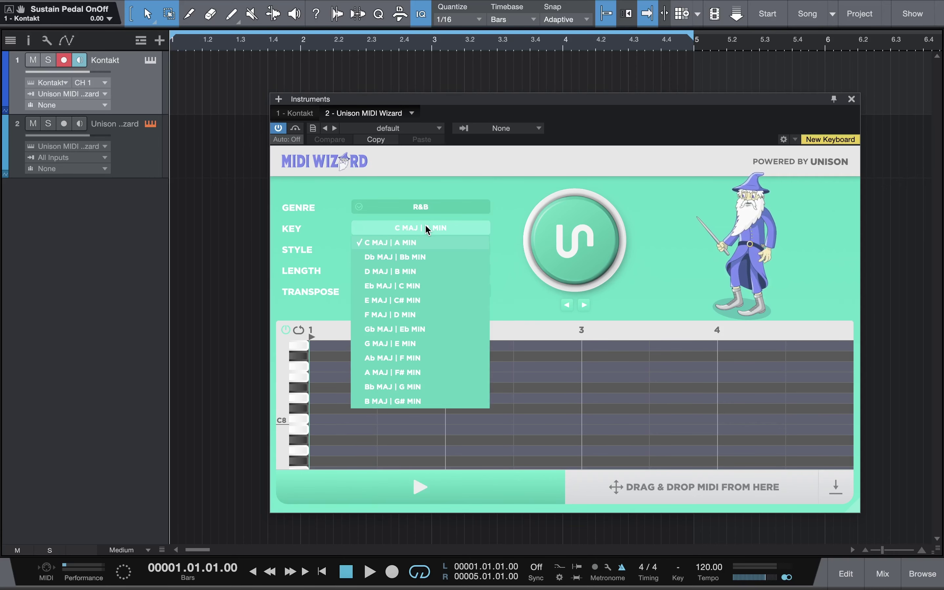
left_click(406, 289)
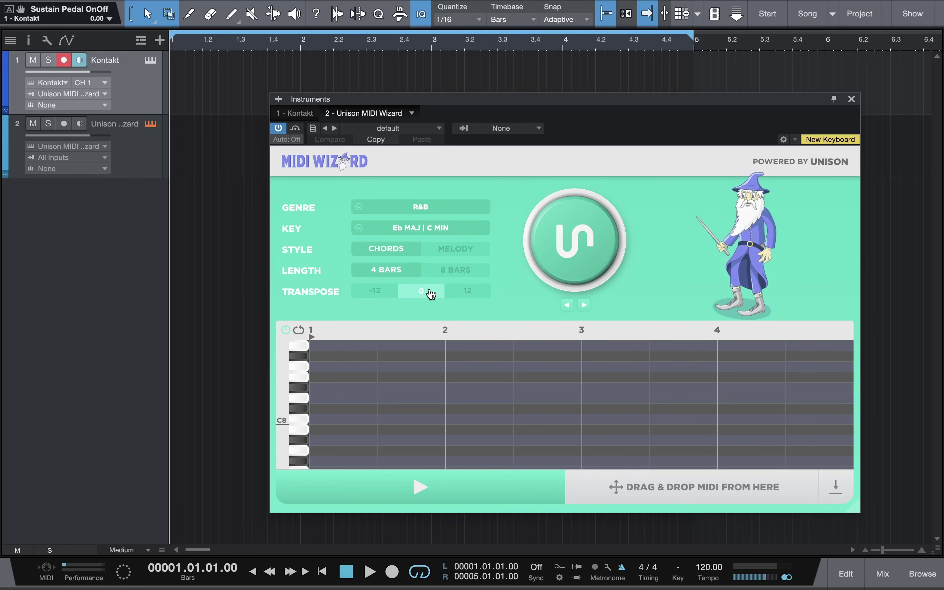
Step: Generate a four-bar chord progression in MIDI Wizard and play it back through the Kontakt piano
left_click(571, 250)
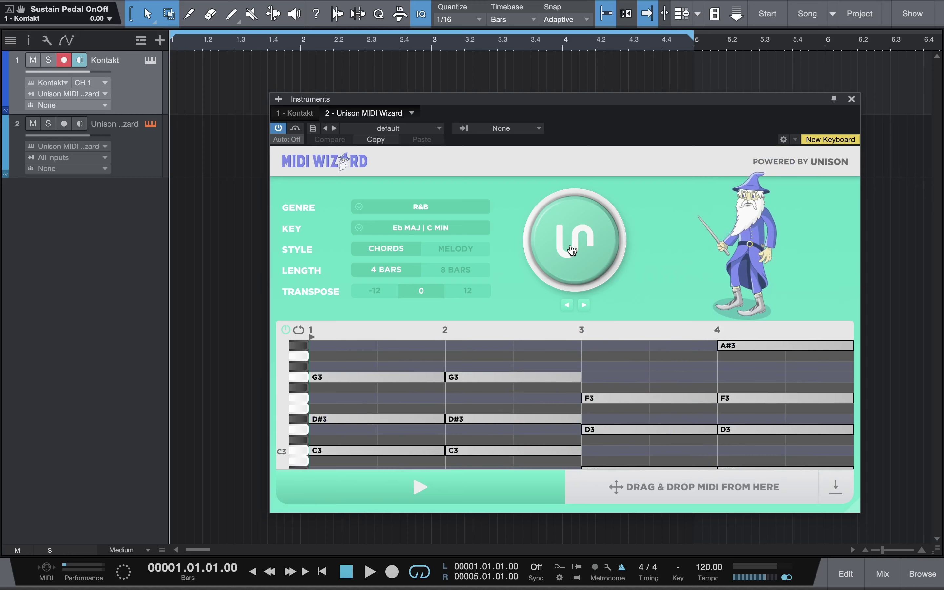
key("space")
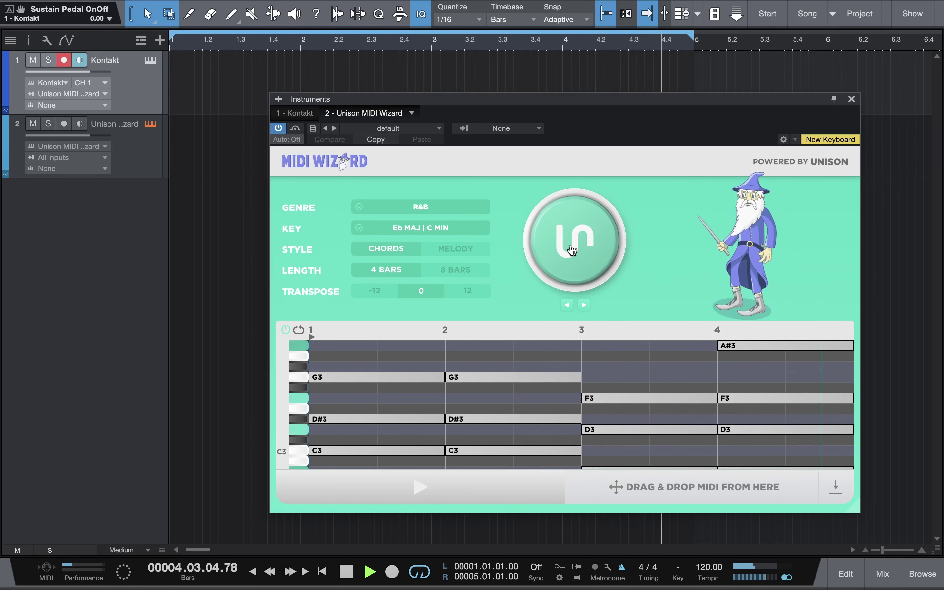
key("space")
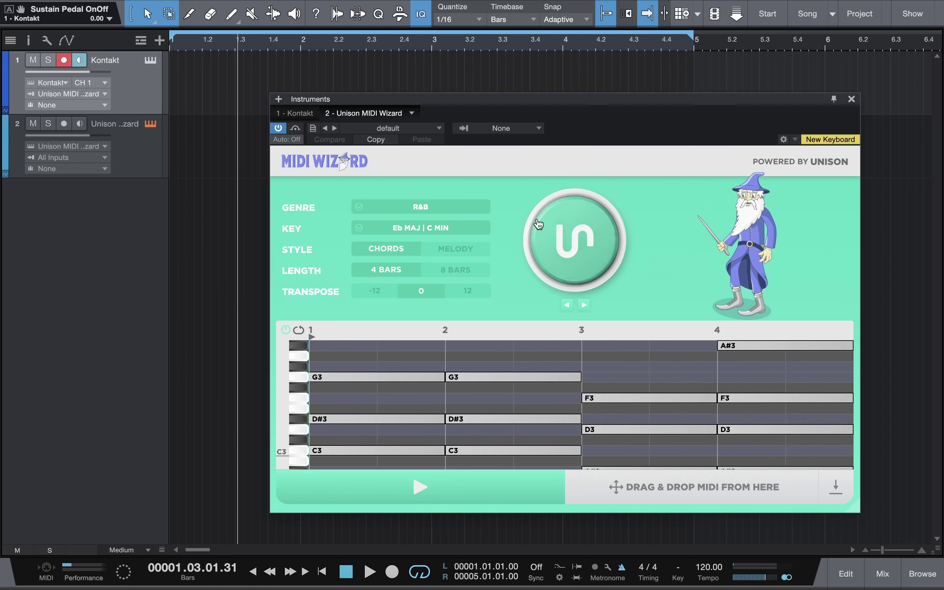
Step: Generate another chord progression and delete the C3 note in bar 4
left_click(567, 252)
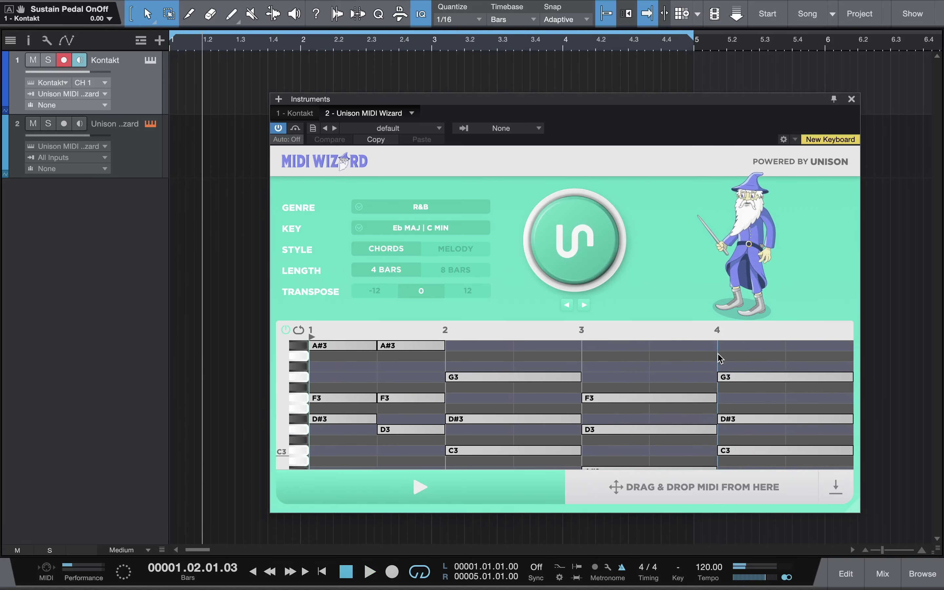
left_click_drag(720, 359, 785, 370)
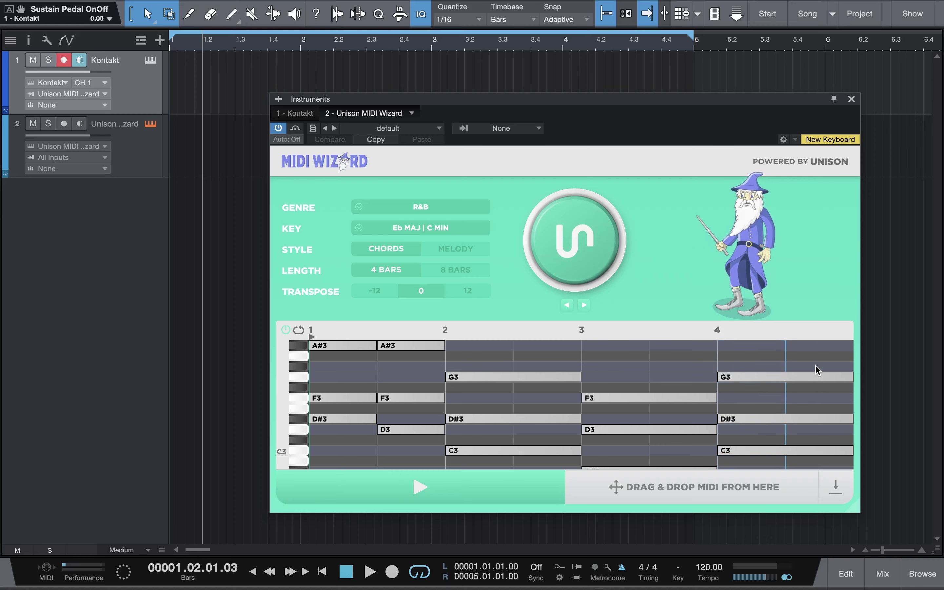
left_click_drag(718, 367, 856, 384)
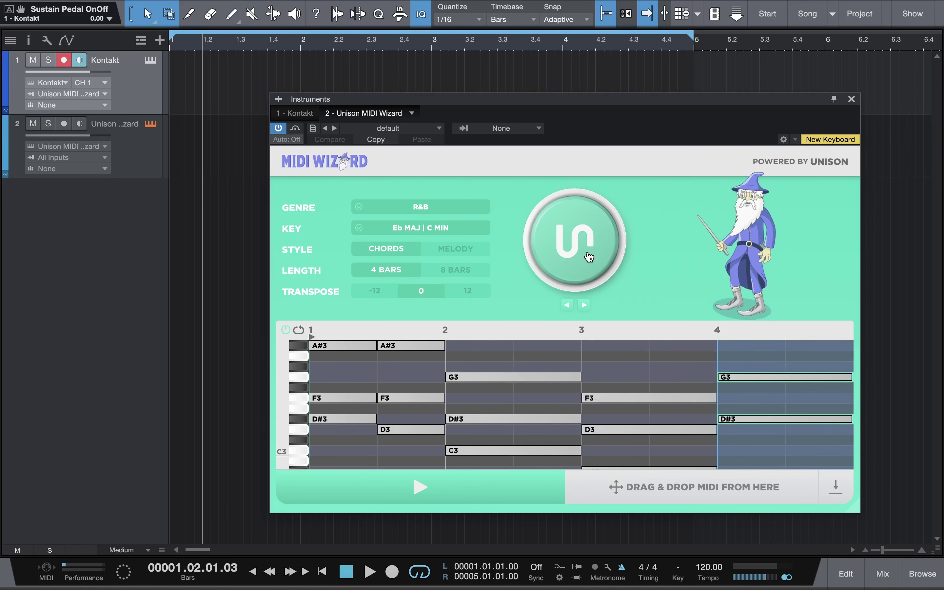
Step: Play back the edited progression, and return MIDI Wizard to the first generated progression
key("space")
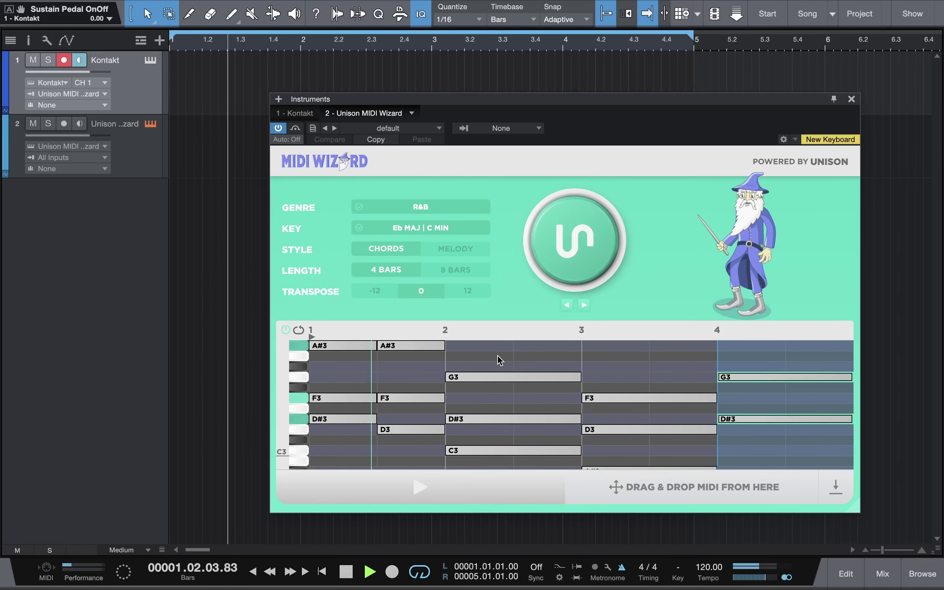
key("space")
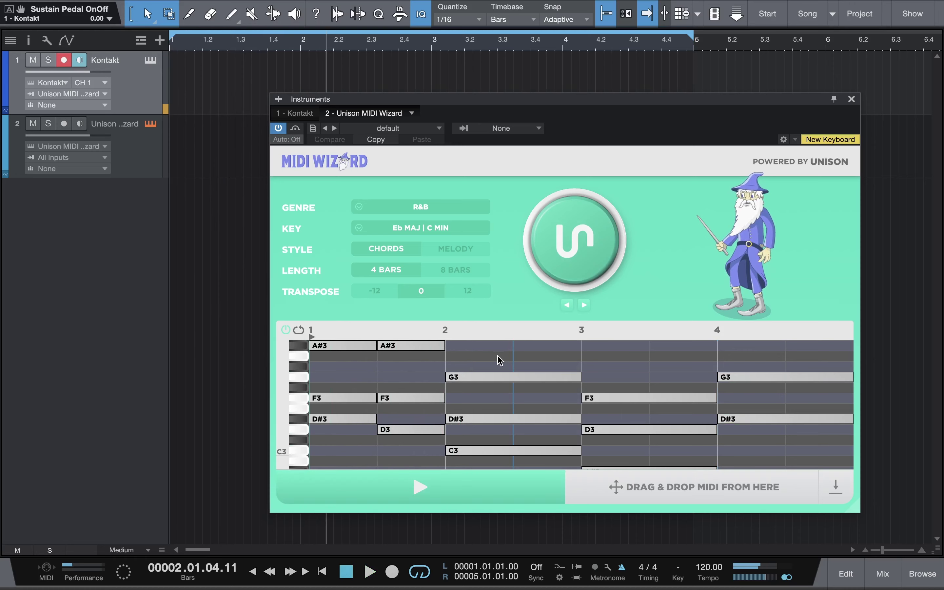
left_click(567, 306)
left_click(567, 305)
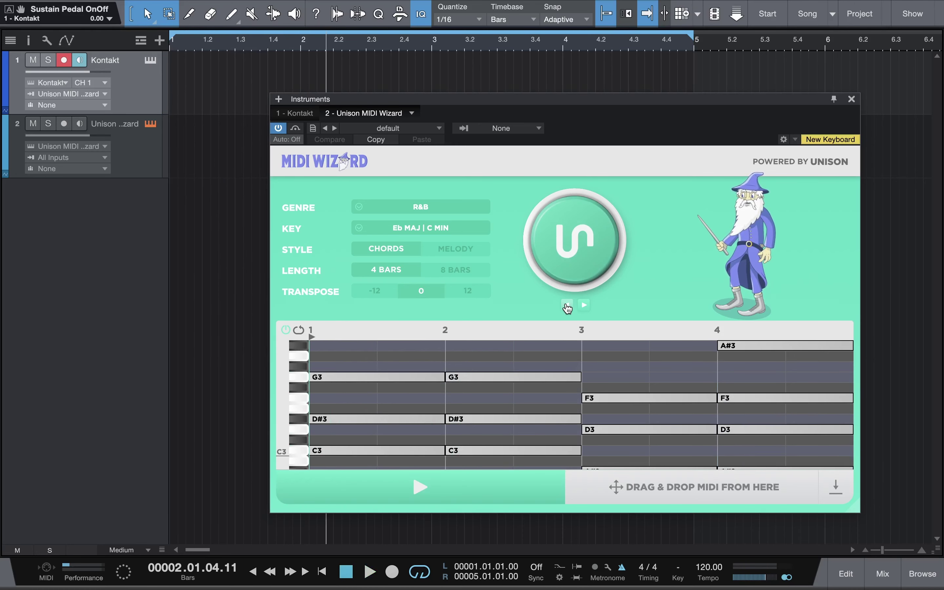
Step: Place the generated chord MIDI on the Kontakt track at bar 1 and close the instrument window
left_click_drag(591, 105, 703, 88)
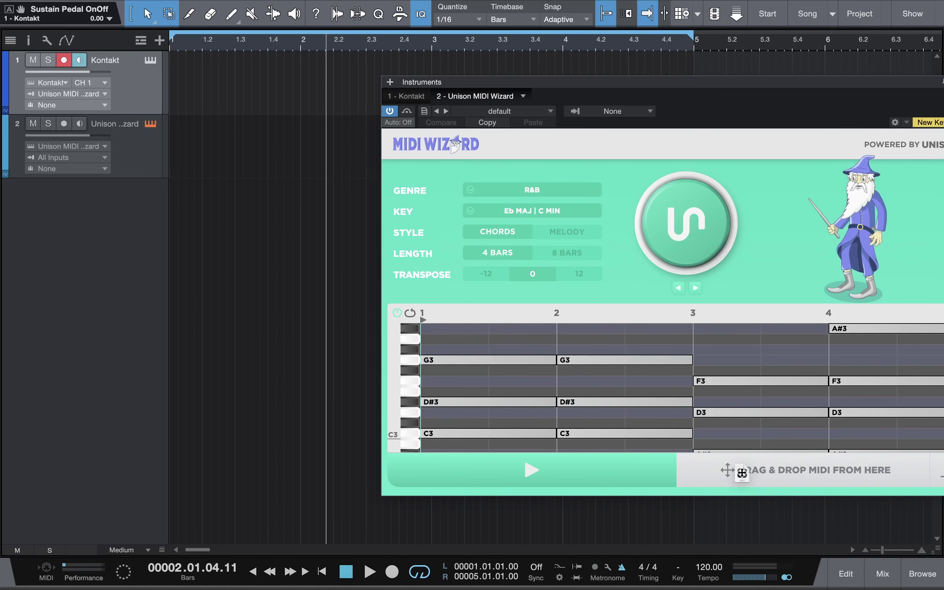
left_click_drag(742, 474, 193, 86)
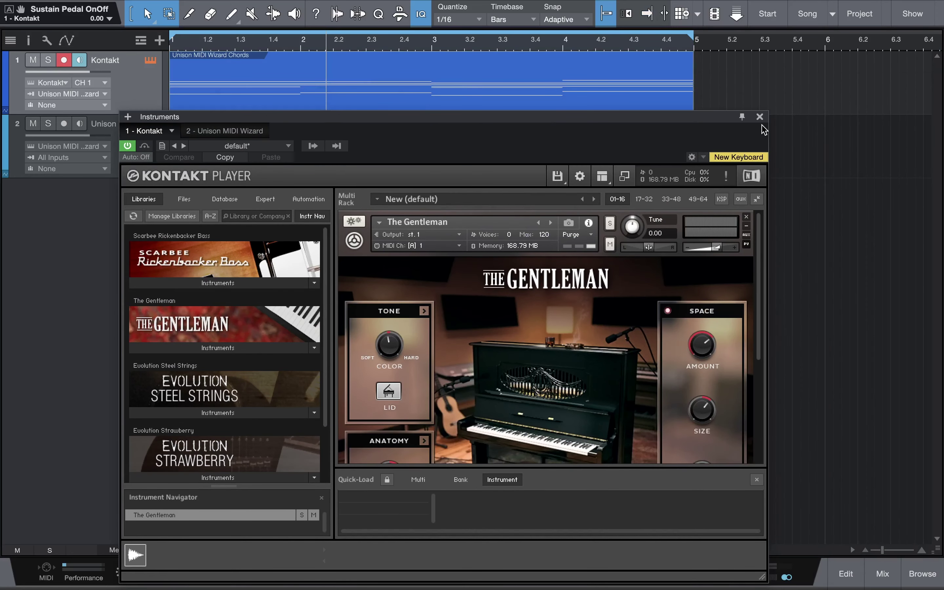
left_click(760, 116)
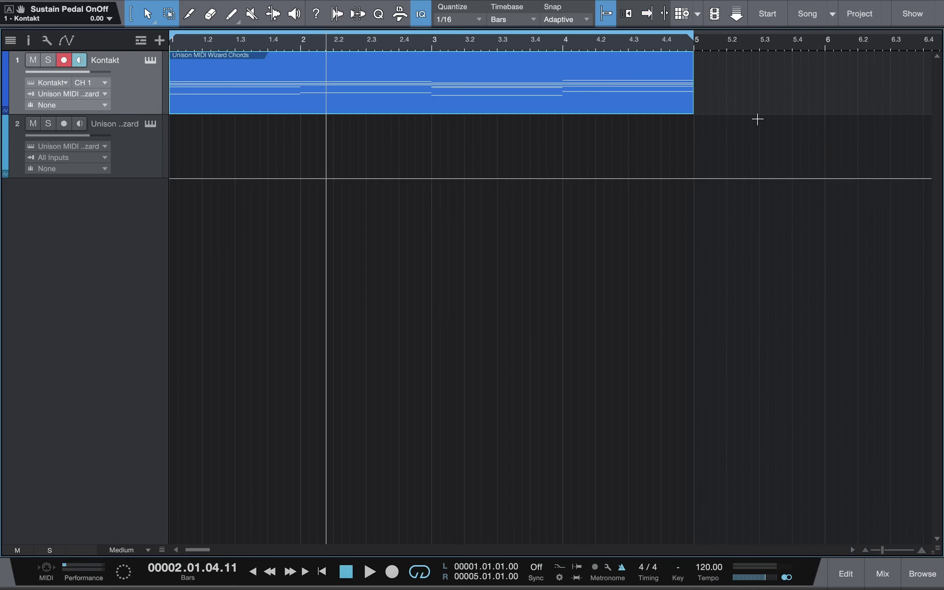
Step: Set the Kontakt track's MIDI input to All Inputs and play the chord clip from bar 1
left_click(58, 97)
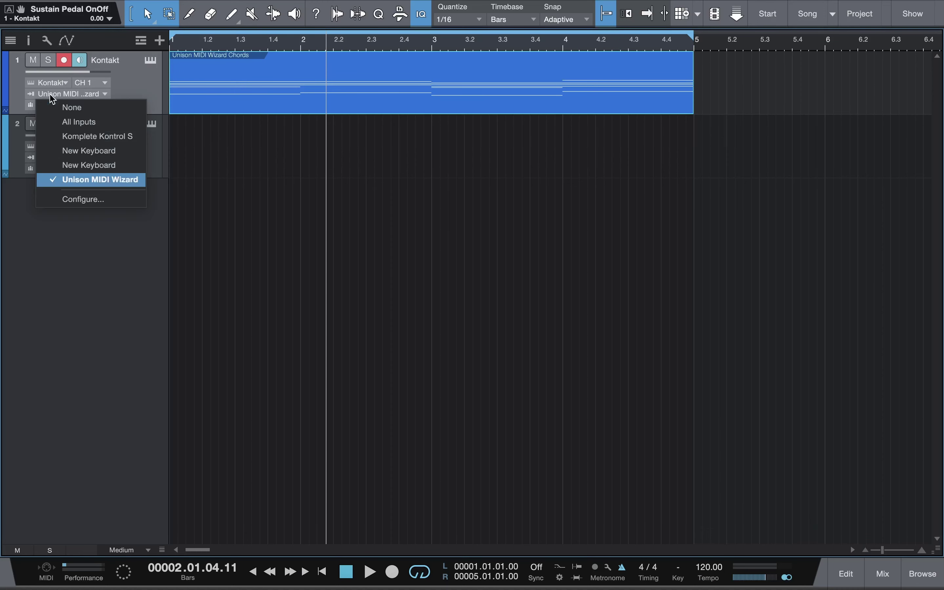
left_click(69, 121)
key("comma")
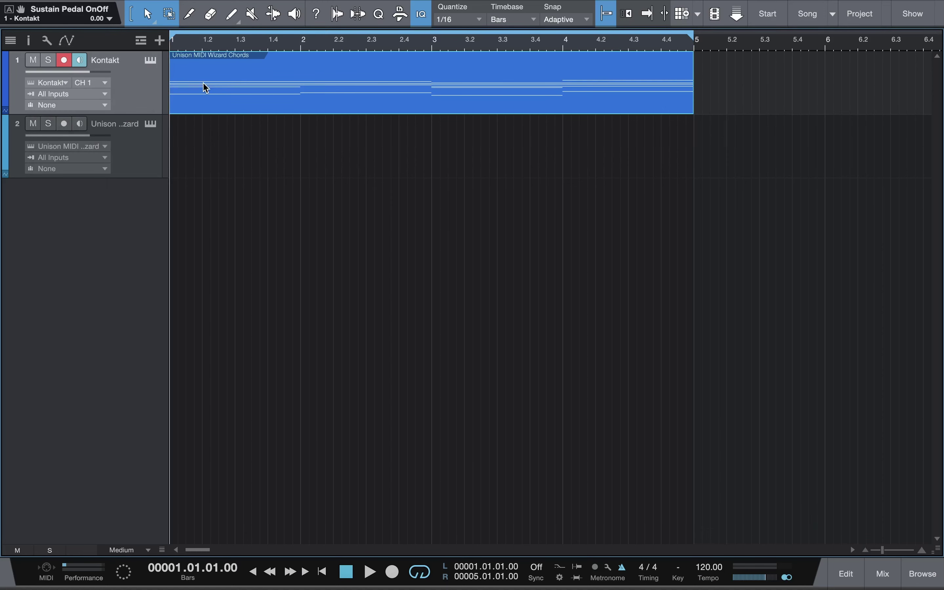
key("space")
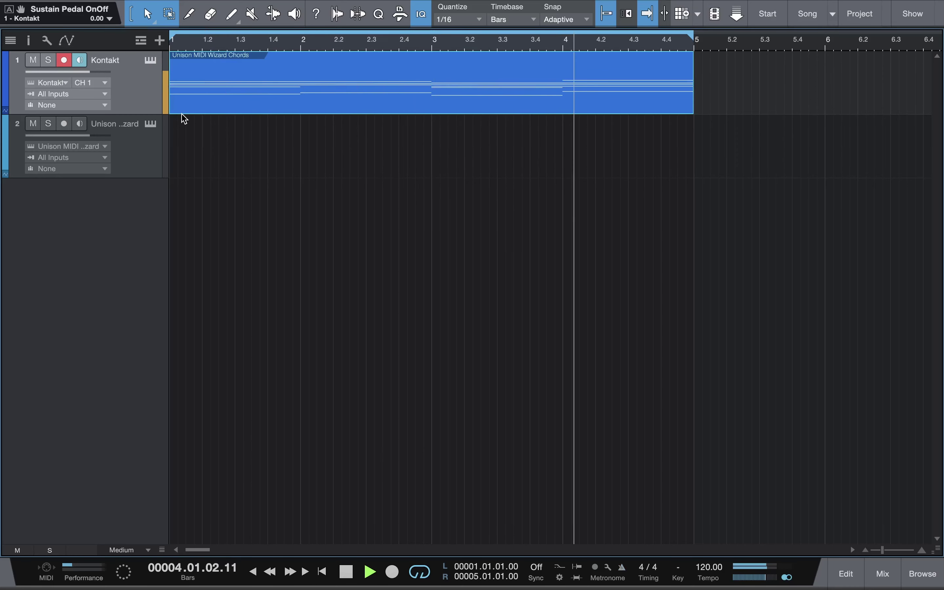
key("space")
Step: Open the Kontakt chord clip in the note editor, show all four bars, and turn off the Scale option
double_click(209, 113)
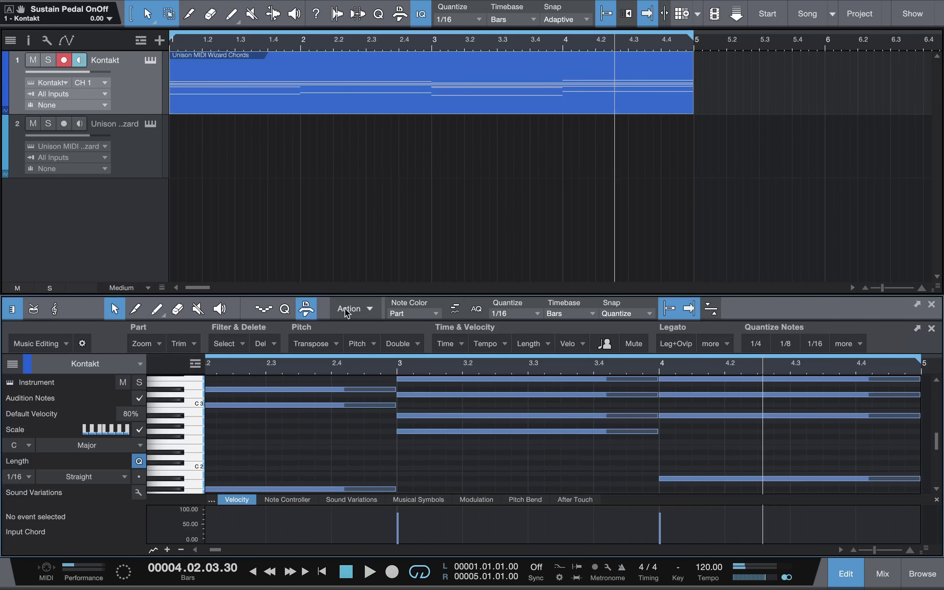
left_click_drag(874, 554, 870, 554)
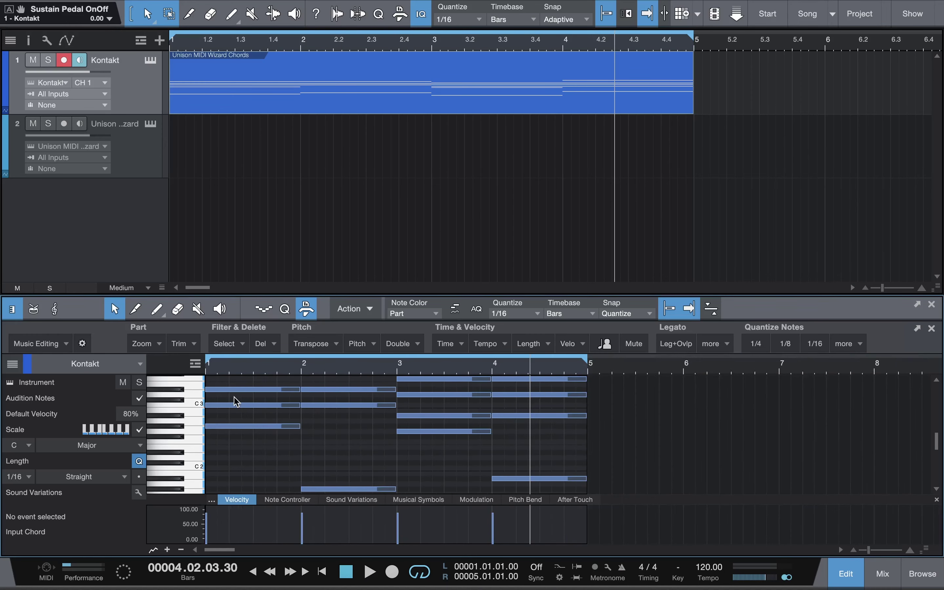
left_click(139, 430)
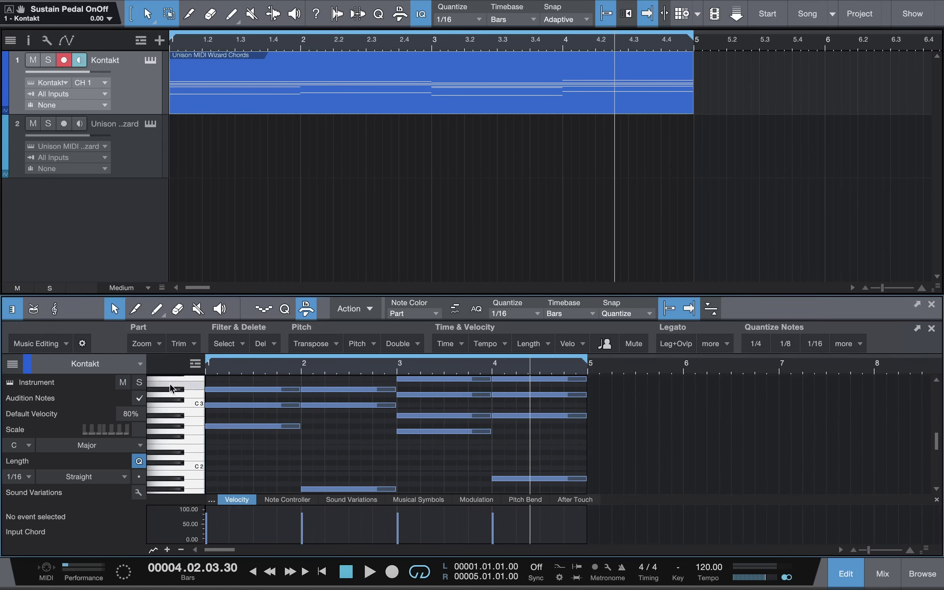
Step: Select all notes in the chord clip and apply the Randomize (25%) velocity function to them
scroll(449, 434, "up", 3)
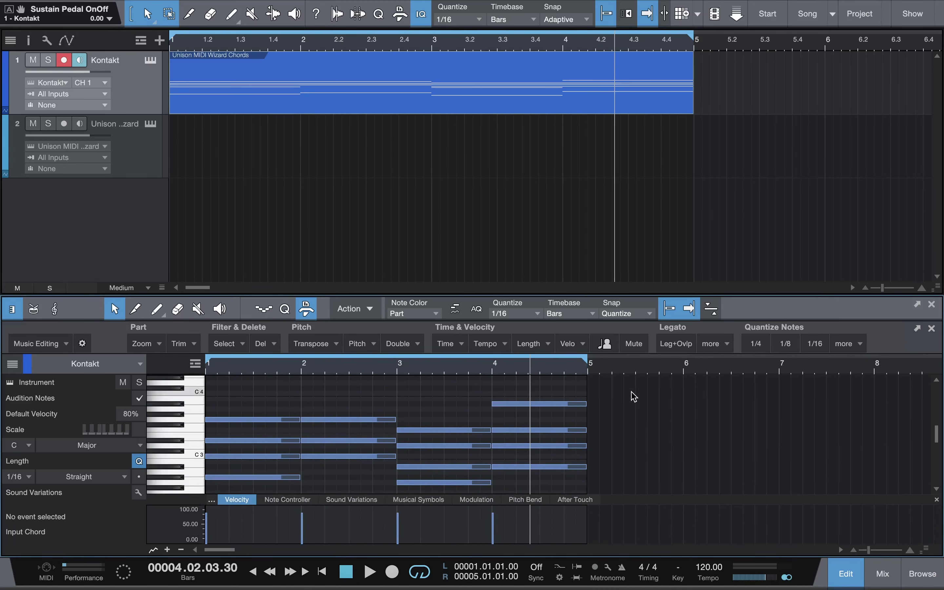
left_click_drag(630, 390, 226, 537)
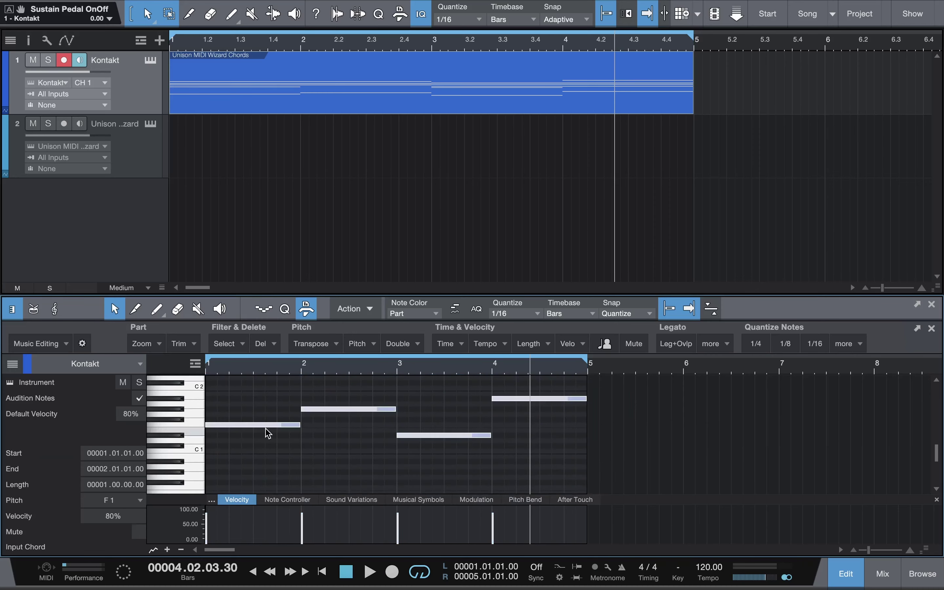
left_click(306, 311)
left_click(306, 310)
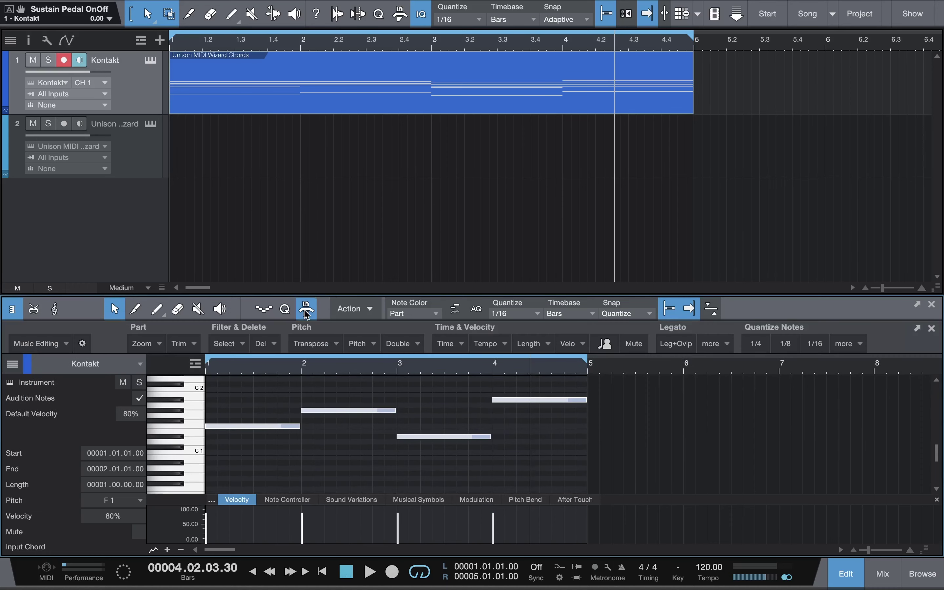
left_click(306, 310)
left_click(306, 310)
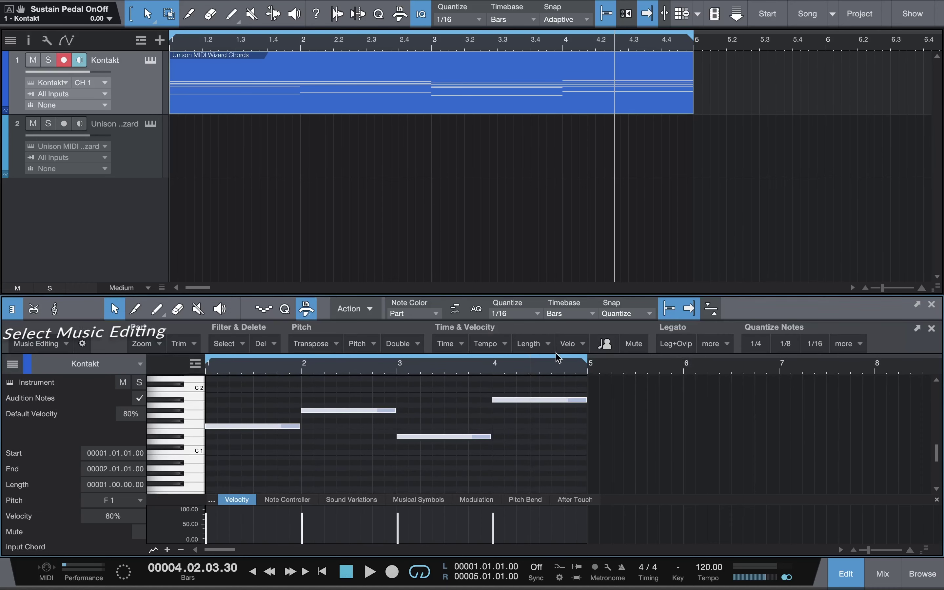
left_click(571, 344)
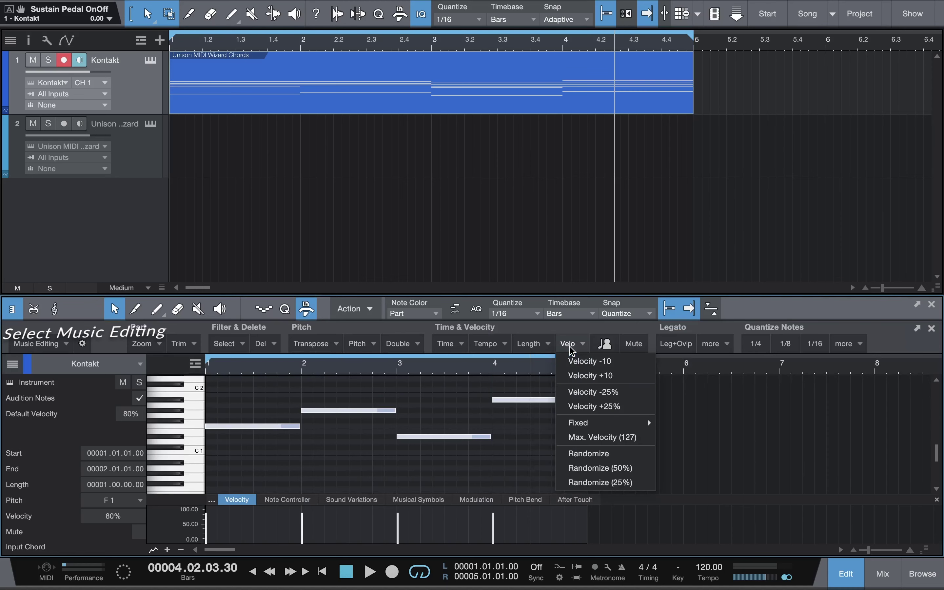
left_click(587, 483)
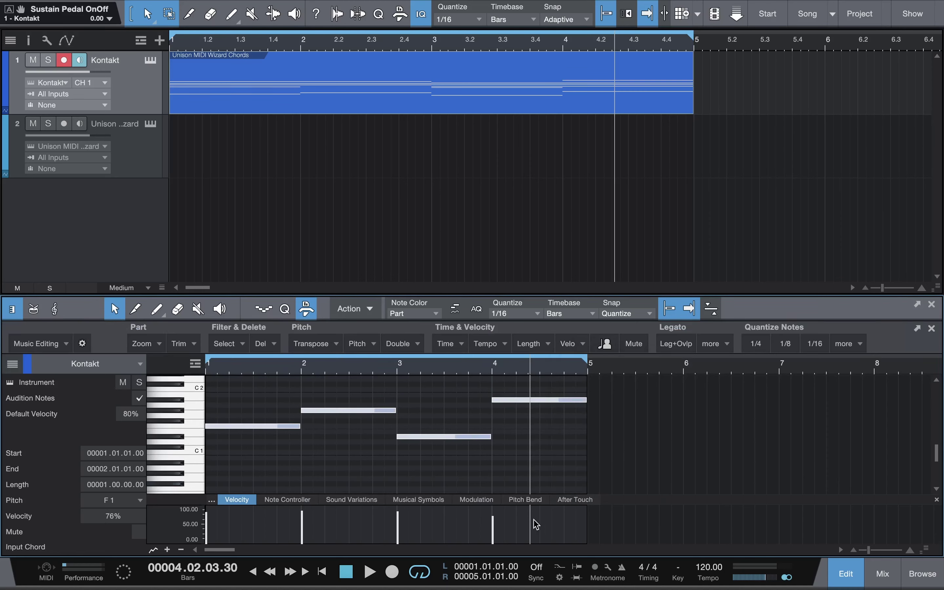
left_click(605, 454)
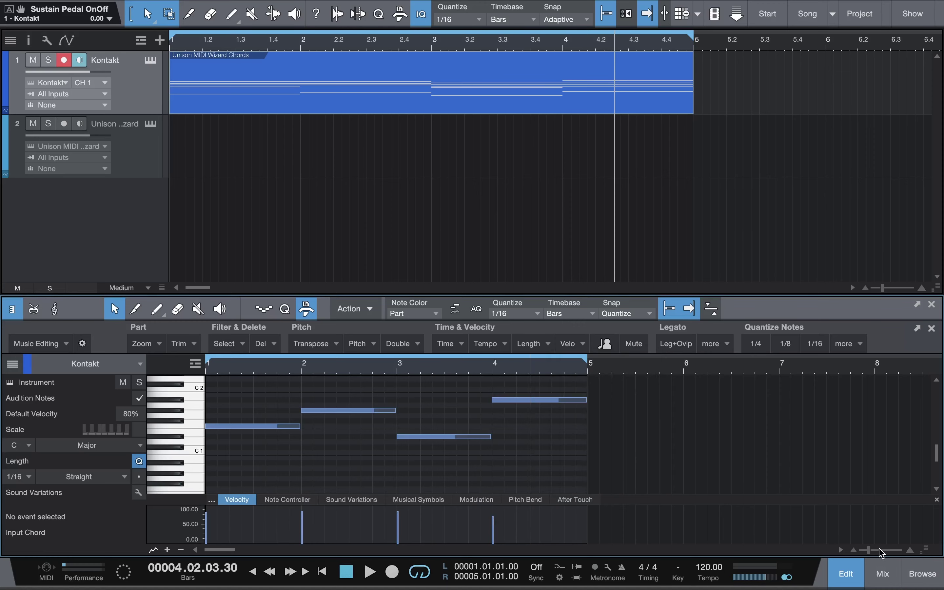
Step: Play back the chords with the randomized velocities, and return the playhead to bar 1
left_click_drag(881, 550, 877, 550)
scroll(454, 482, "left", 10)
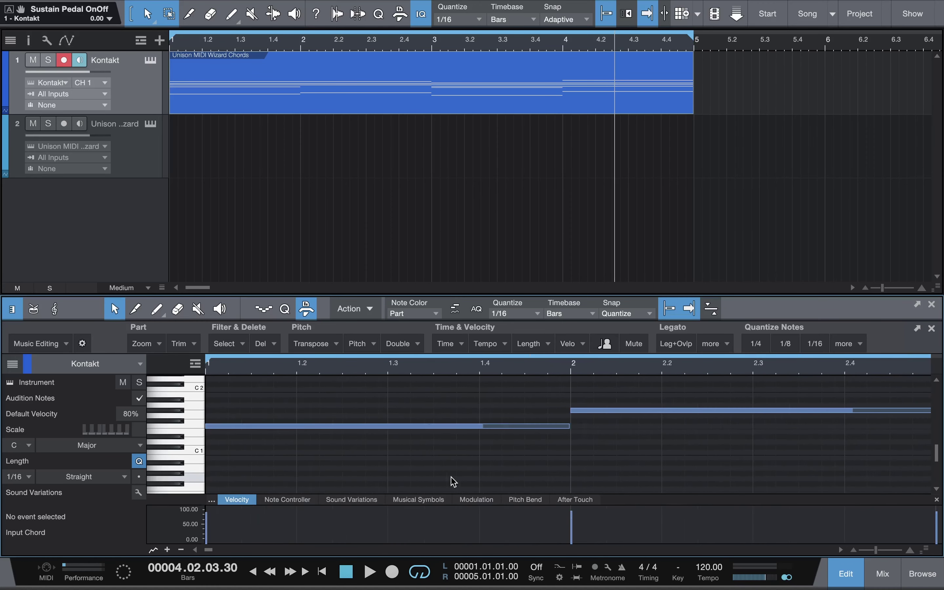
scroll(276, 437, "up", 5)
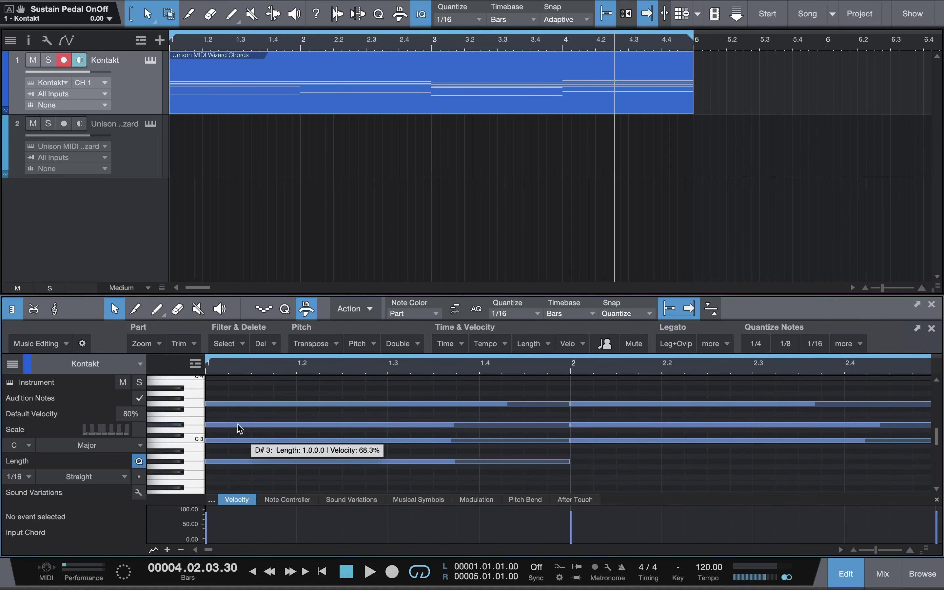
key("space")
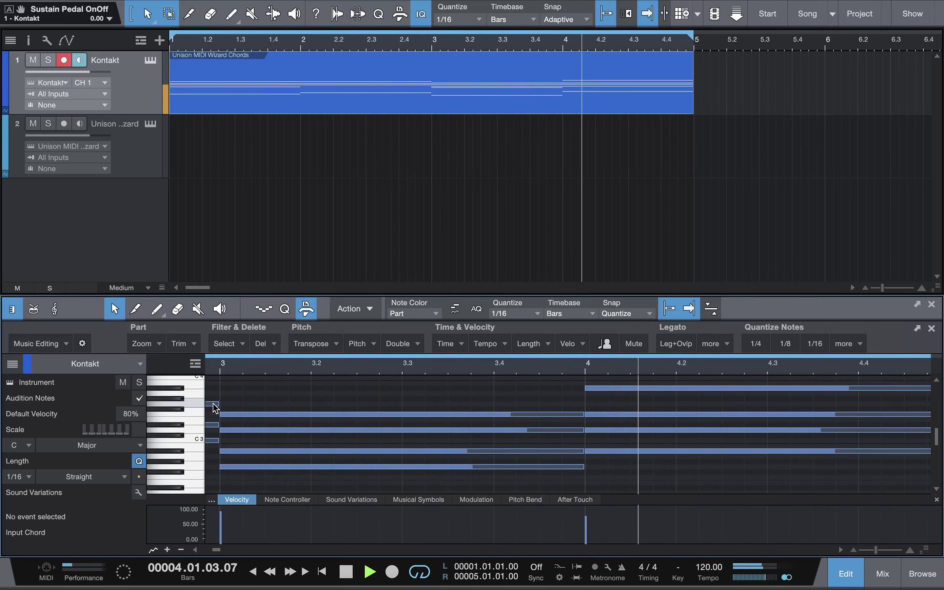
key("space")
key("comma")
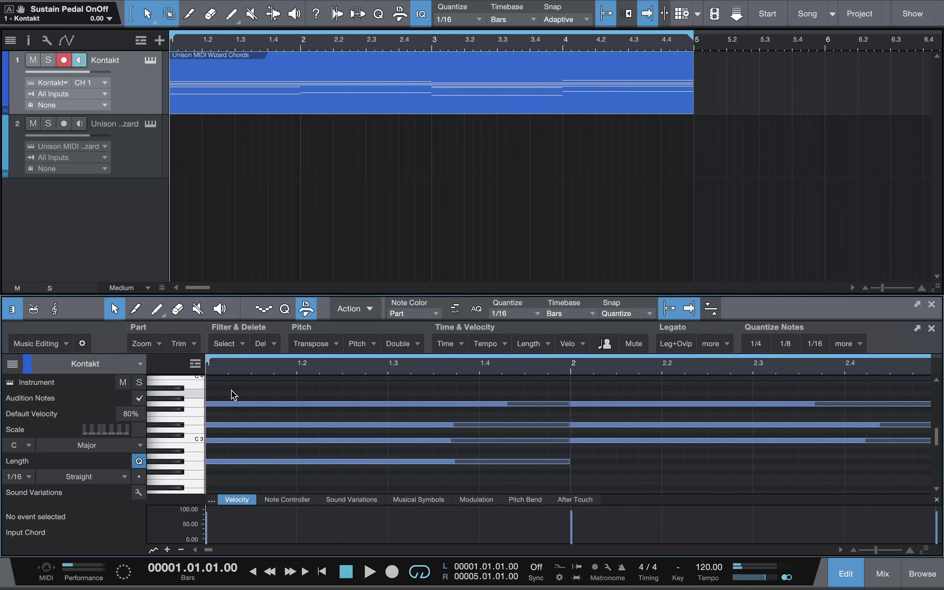
Step: Turn off note snapping and stagger the starts of bar 1's C3, D#3 and G3 notes, with G3 starting at 1.01.01.78
left_click(221, 404)
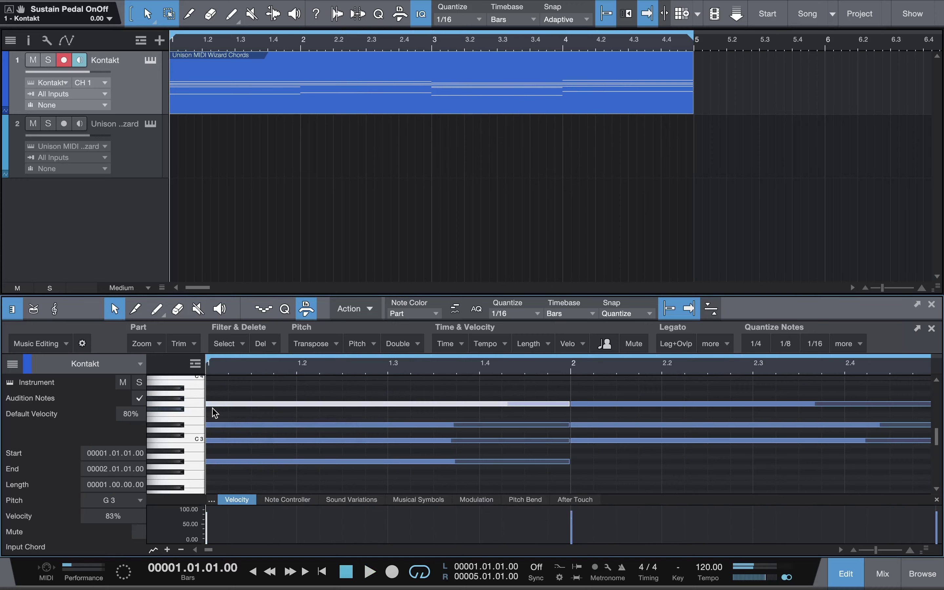
left_click_drag(208, 404, 223, 404)
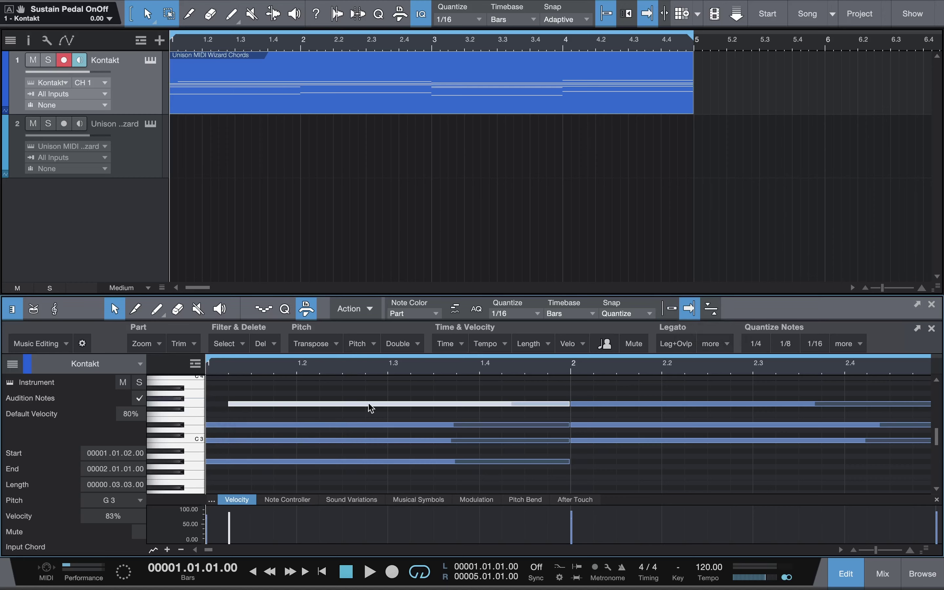
left_click_drag(229, 406, 210, 441)
key("space")
key("space")
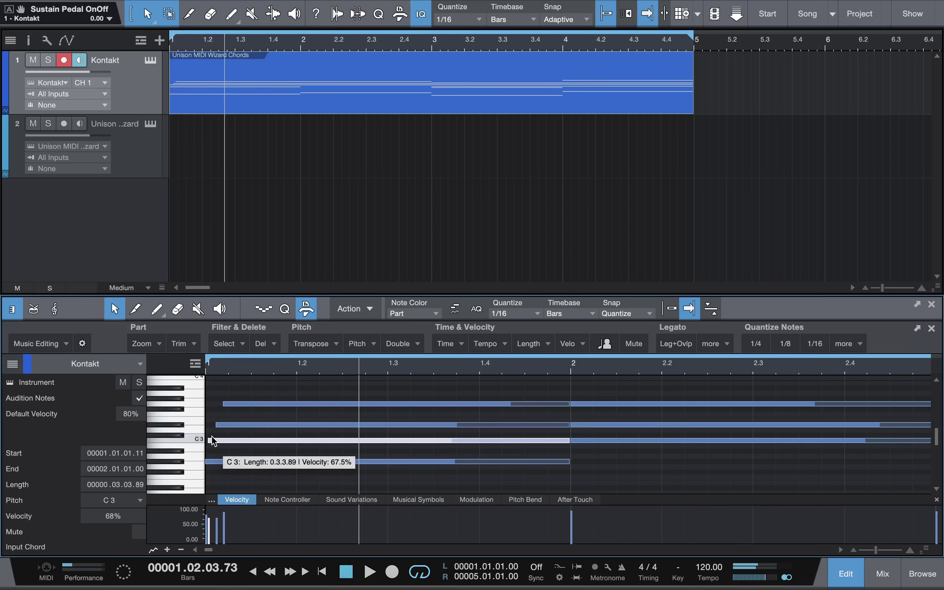
Step: Set the velocity of bar 1's G3 note to 75% and audition the strummed chord
left_click_drag(224, 405, 224, 408)
key("space")
key("space")
key("space")
key("space")
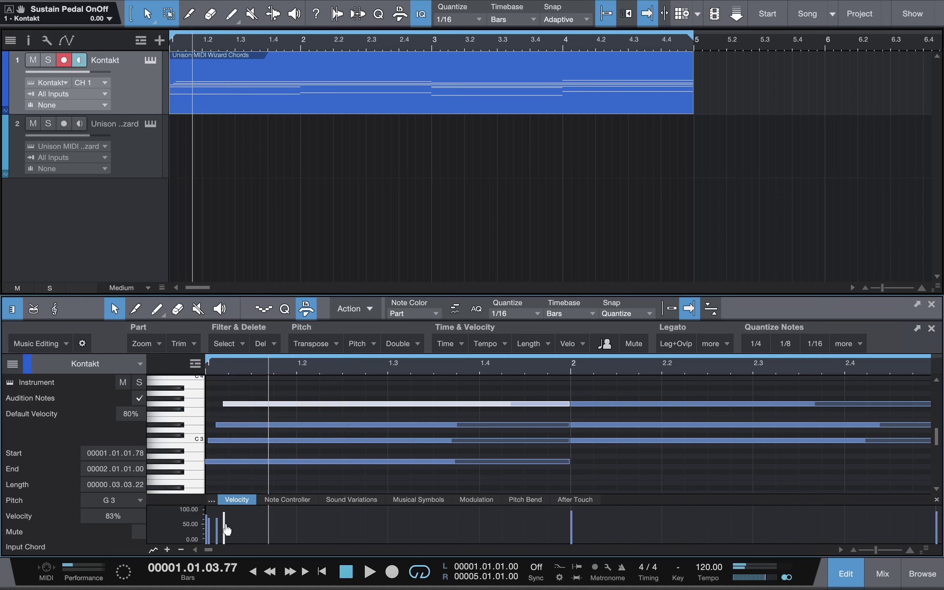
left_click_drag(227, 530, 224, 534)
key("space")
key("space")
key("space")
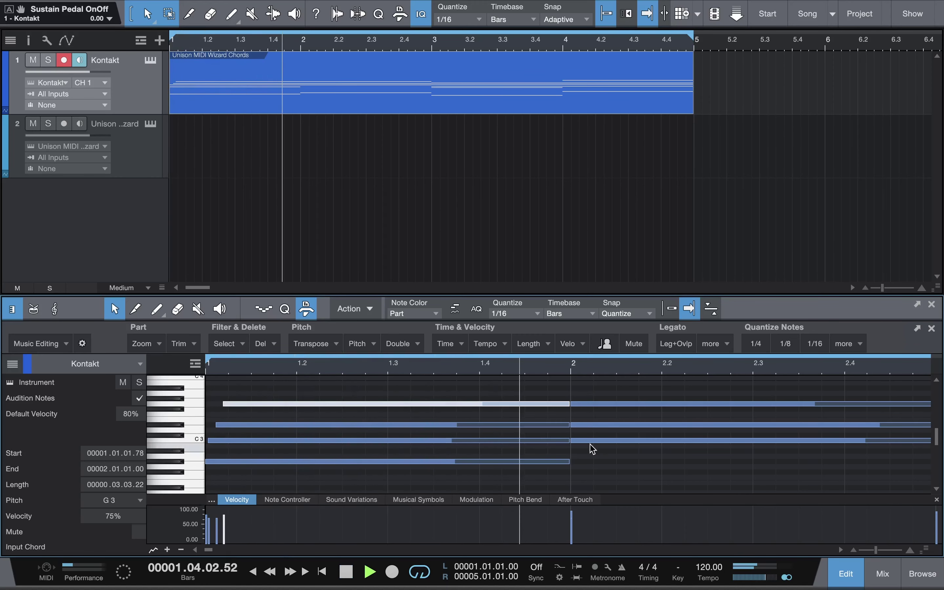
key("space")
Step: Delay the starts of bar 2's D#3 and G3 notes slightly, with G3 at 2.01.01.26, and play the first two chords
mouse_move(412, 404)
left_mouse_down()
mouse_move(432, 404)
mouse_move(417, 427)
mouse_move(417, 404)
left_mouse_up()
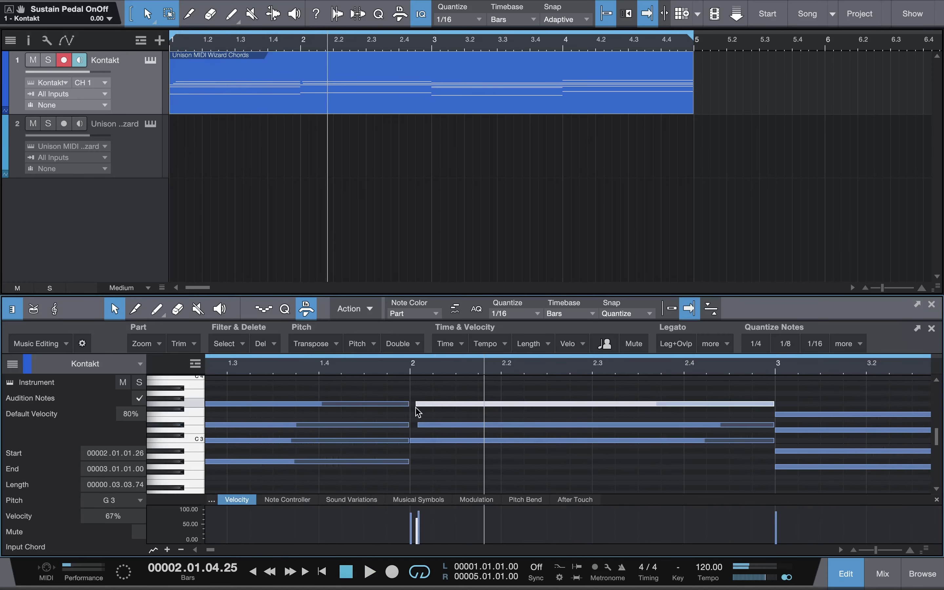
left_click(336, 367)
key("space")
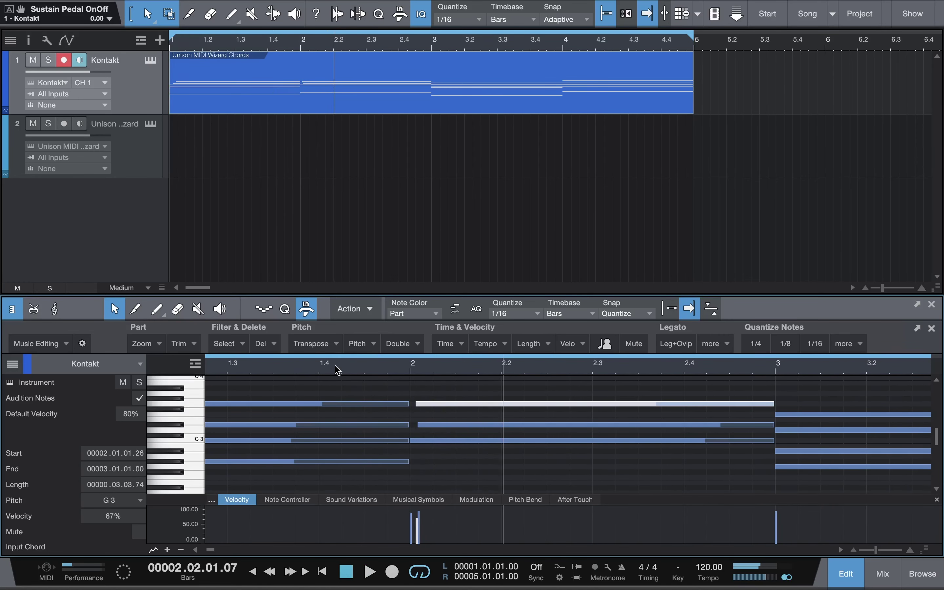
key("Home")
scroll(632, 446, "down", 5)
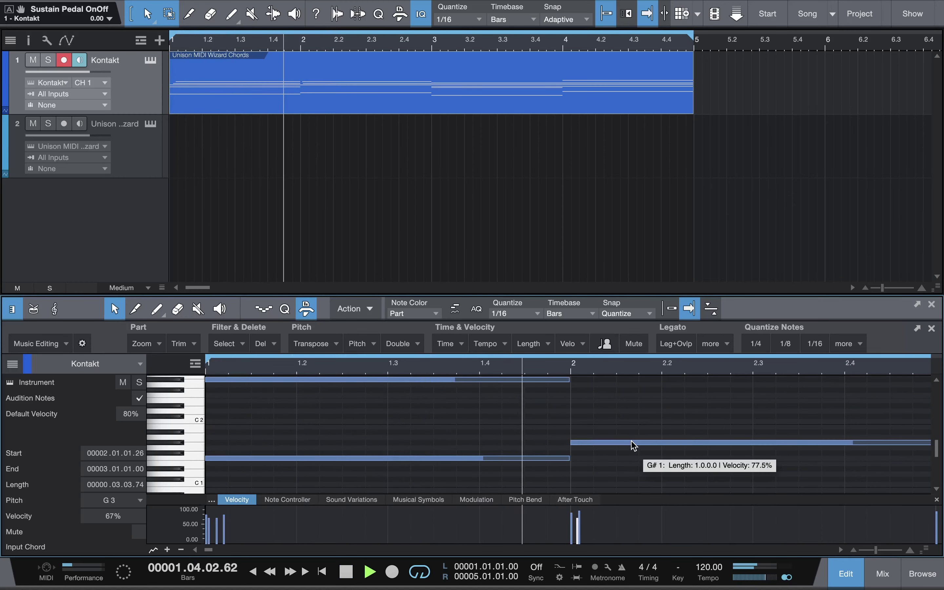
key("space")
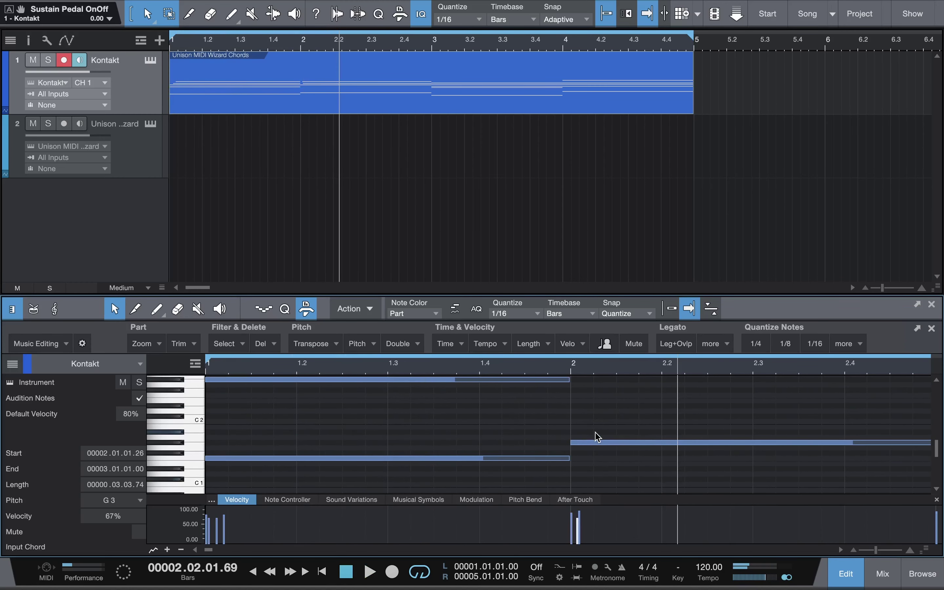
Step: Stagger the starts of bar 3's F3, D3 and A#2 notes, with A#2 starting at 3.01.01.44
scroll(597, 437, "right", 5)
scroll(595, 437, "up", 8)
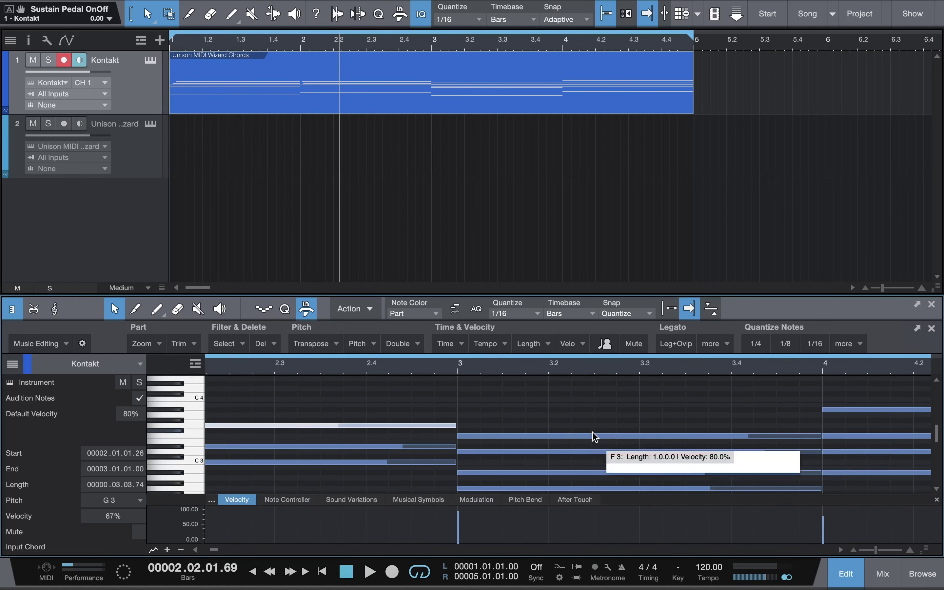
left_click_drag(459, 438, 468, 476)
Step: Stagger the starts of bar 4's A#3, F3, D3 and A#2 notes, with D3 at 4.01.01.15 and A#2 at 4.01.01.24
scroll(452, 471, "right", 3)
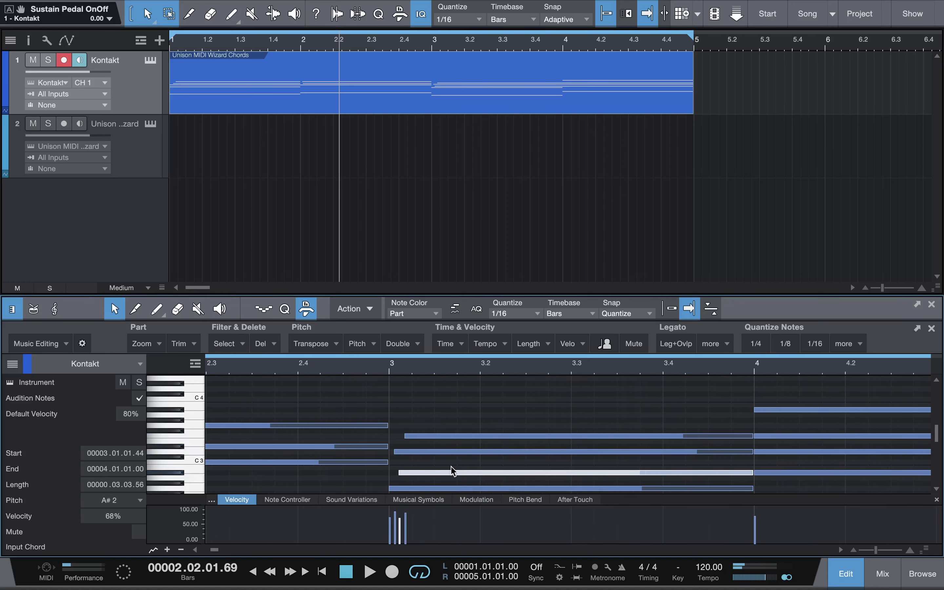
scroll(611, 445, "right", 10)
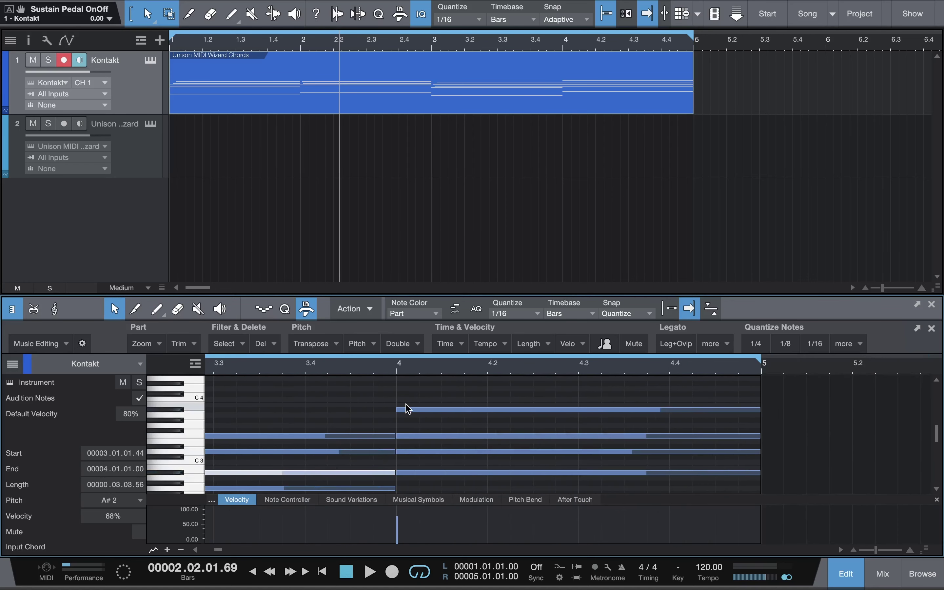
left_click_drag(394, 410, 398, 455)
left_click(397, 453)
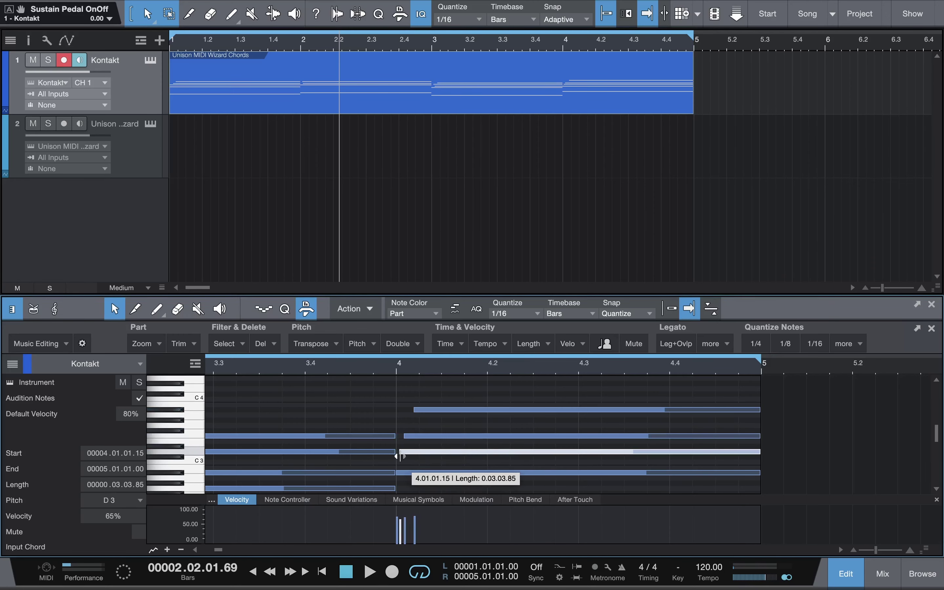
scroll(399, 429, "down", 5)
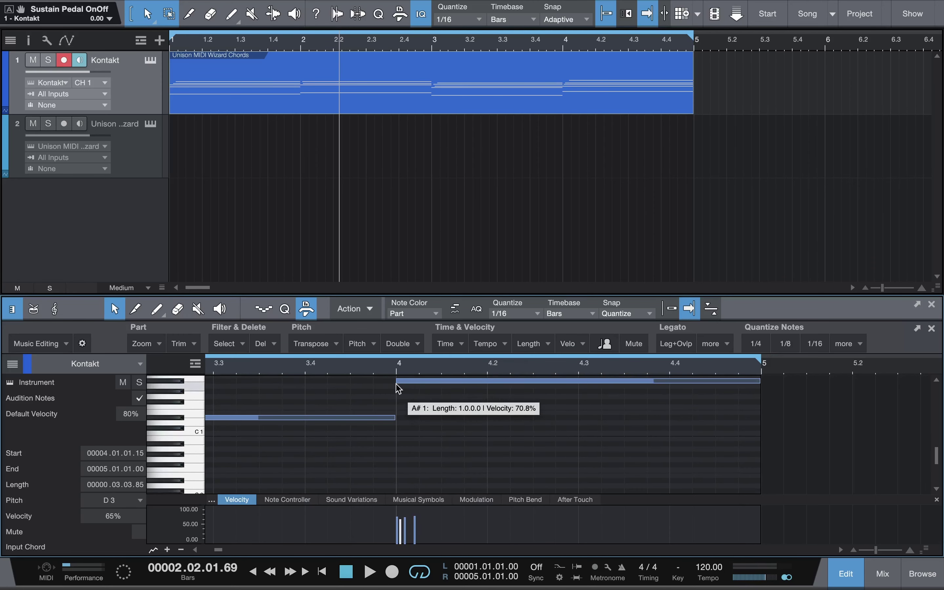
scroll(398, 389, "up", 4)
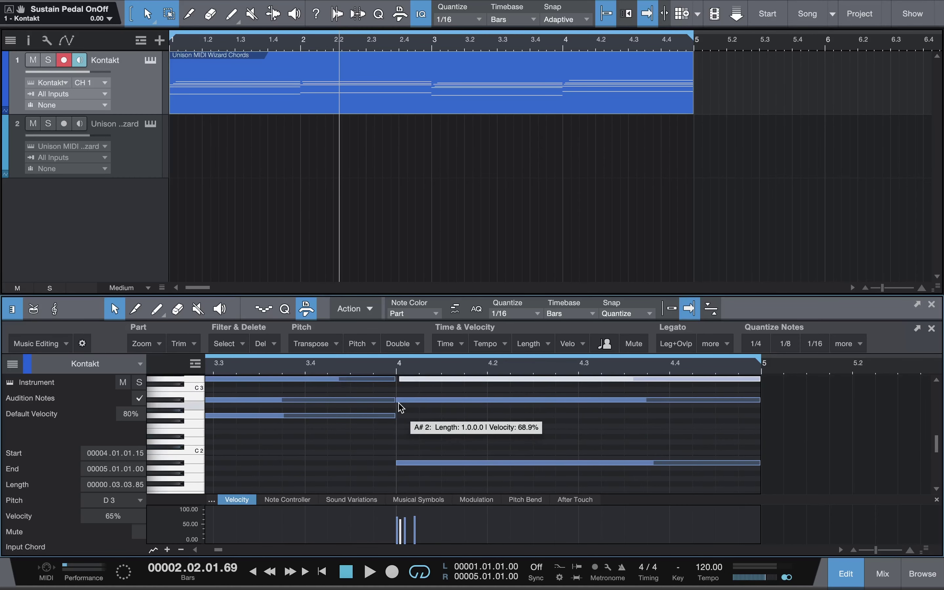
left_click_drag(397, 400, 401, 402)
Step: Play the humanized four-bar progression from bar 1 and view its notes in the editor
key("space")
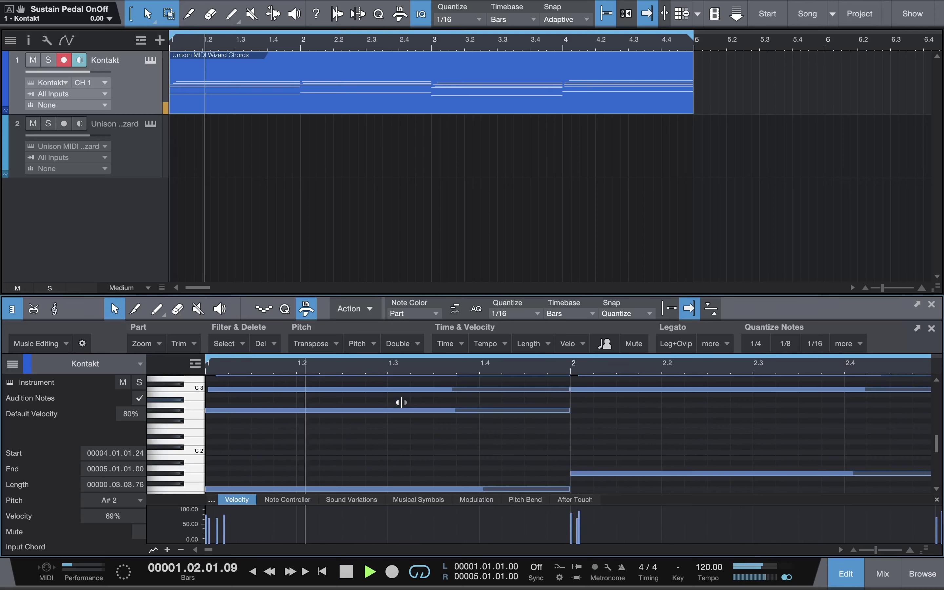
scroll(424, 424, "up", 4)
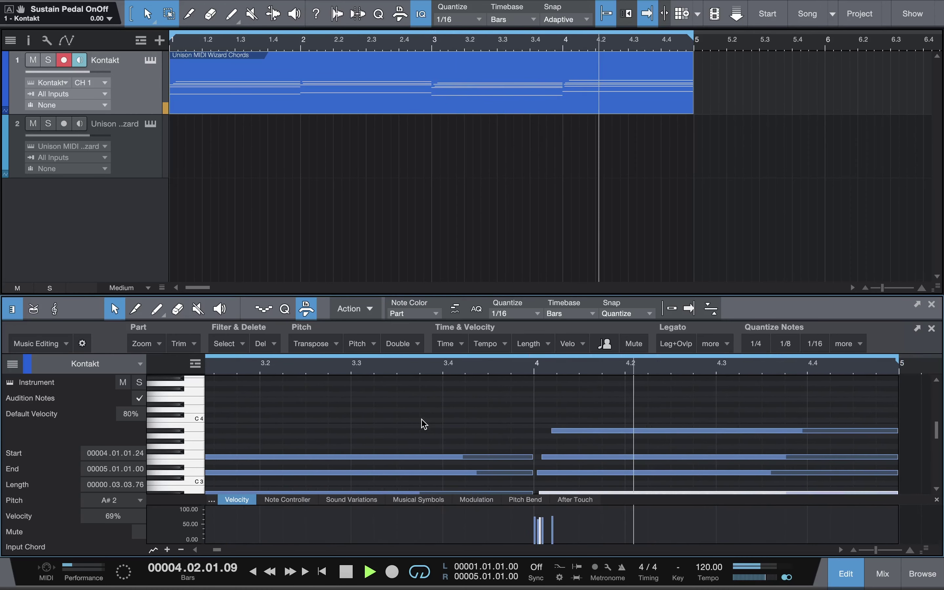
scroll(424, 424, "down", 3)
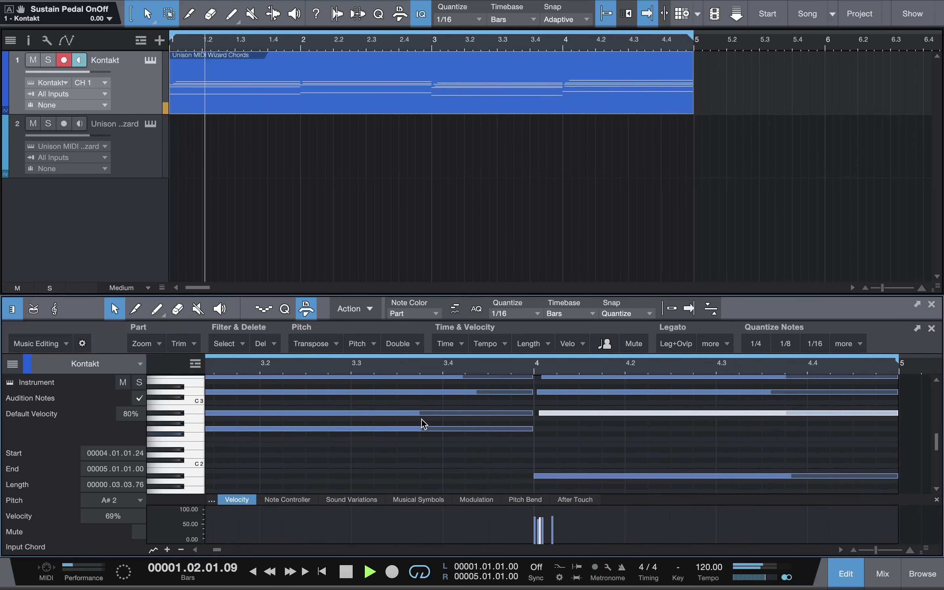
Step: Stop playback, close the note editor and add a second Kontakt instrument from Native Instruments on a new track
key("f")
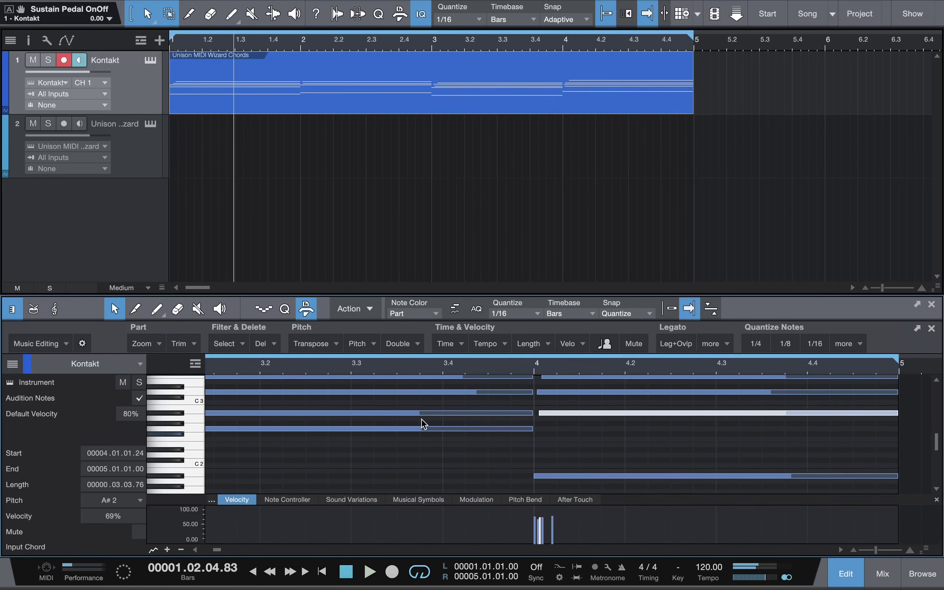
left_click(849, 562)
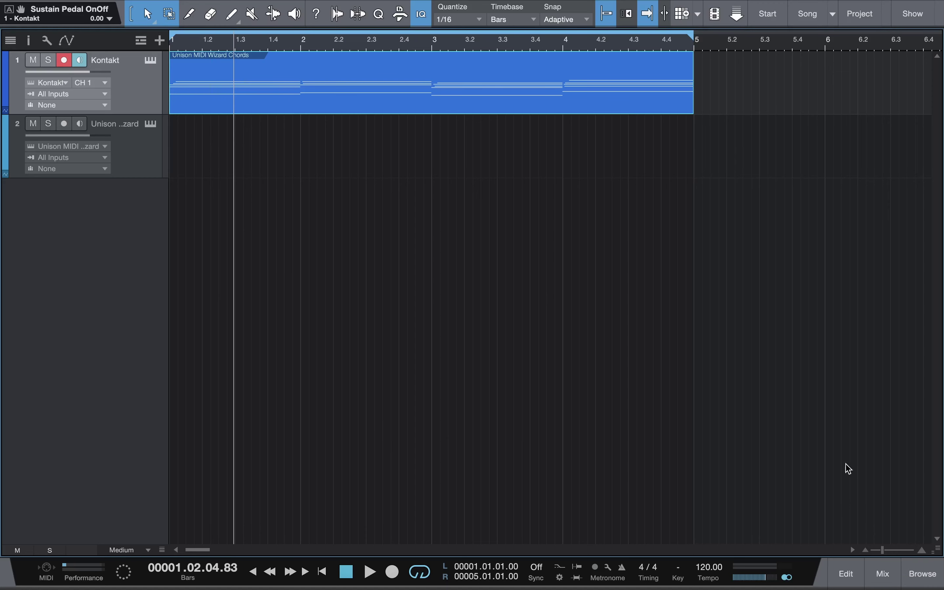
left_click(928, 576)
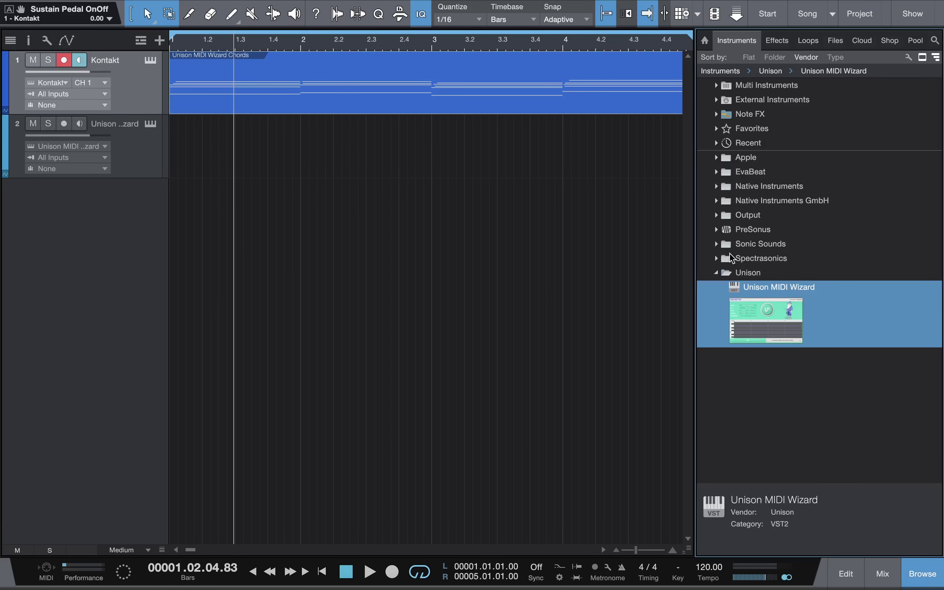
left_click(719, 272)
left_click(717, 187)
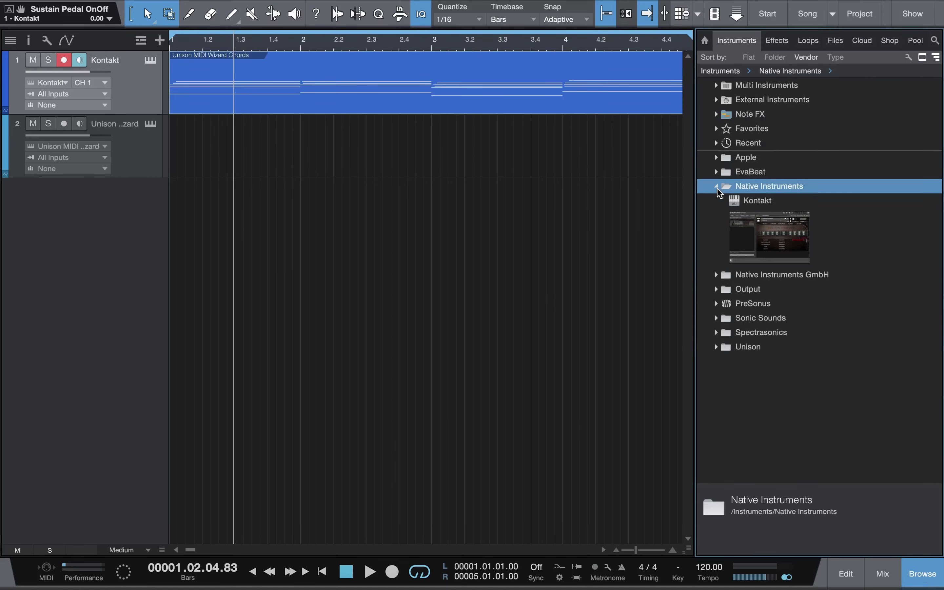
left_click_drag(723, 199, 342, 296)
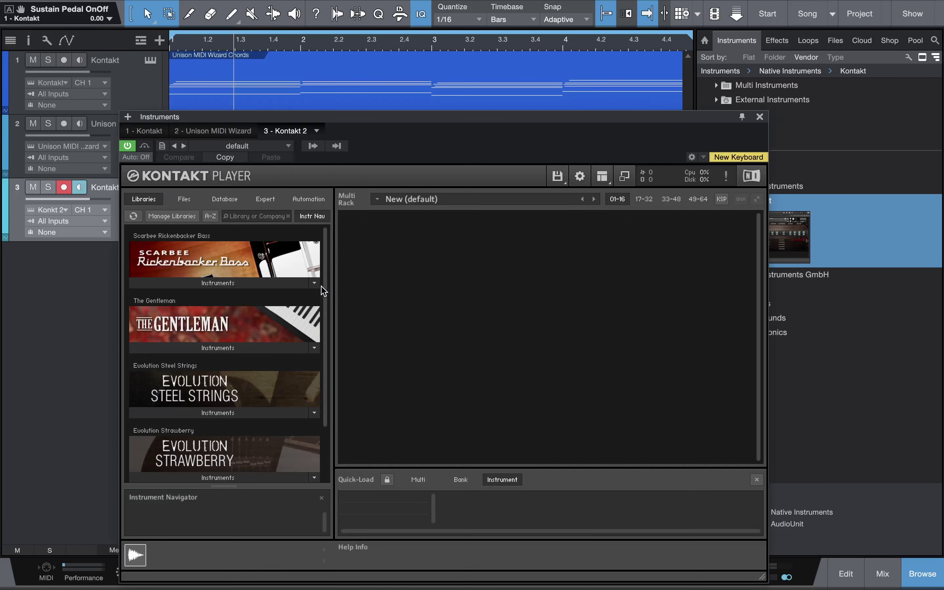
Step: Load The Gentleman piano into the new Kontakt instance, close the instrument window and return the playhead to the song start
left_click(219, 348)
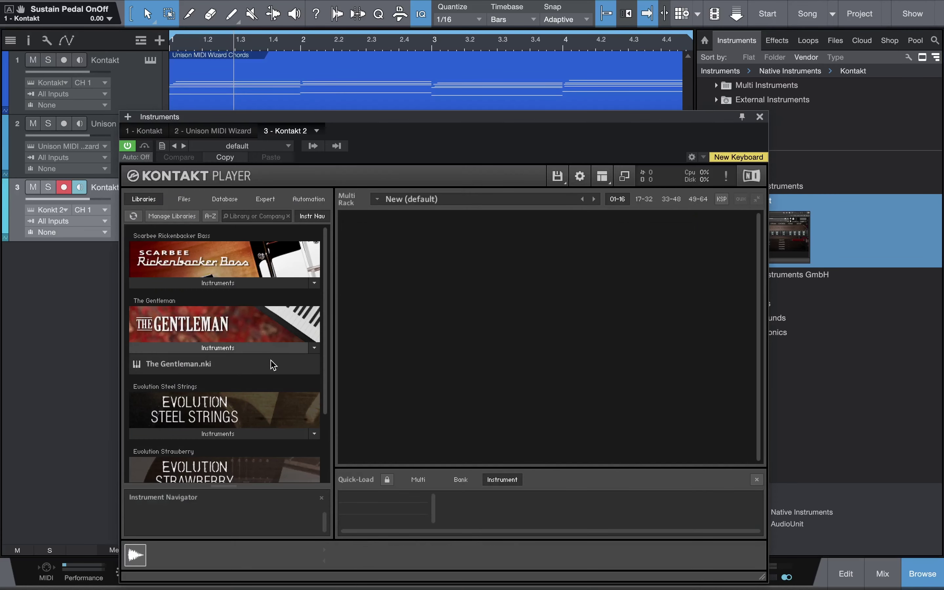
left_click_drag(274, 364, 405, 354)
left_click_drag(462, 327, 462, 327)
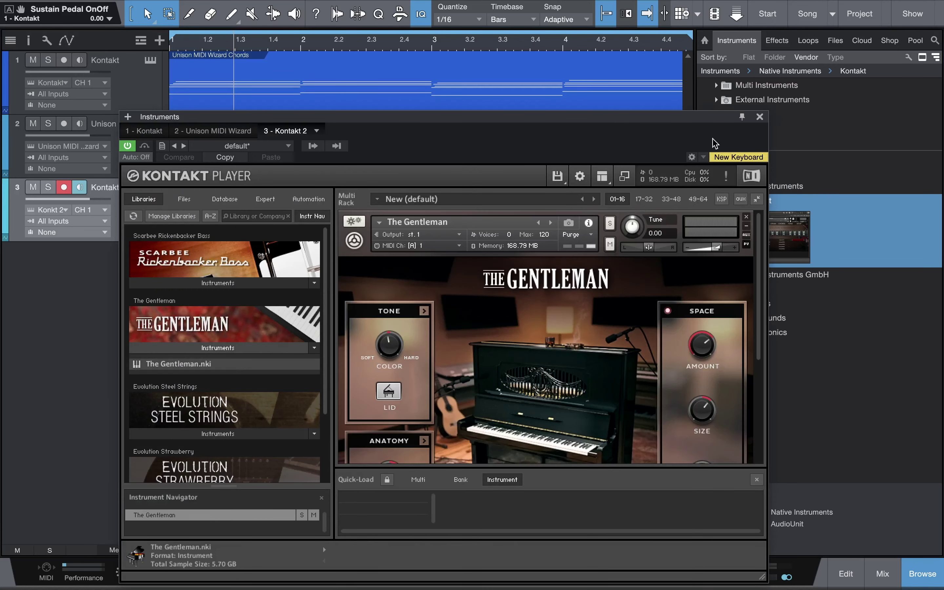
left_click(760, 117)
key("Home")
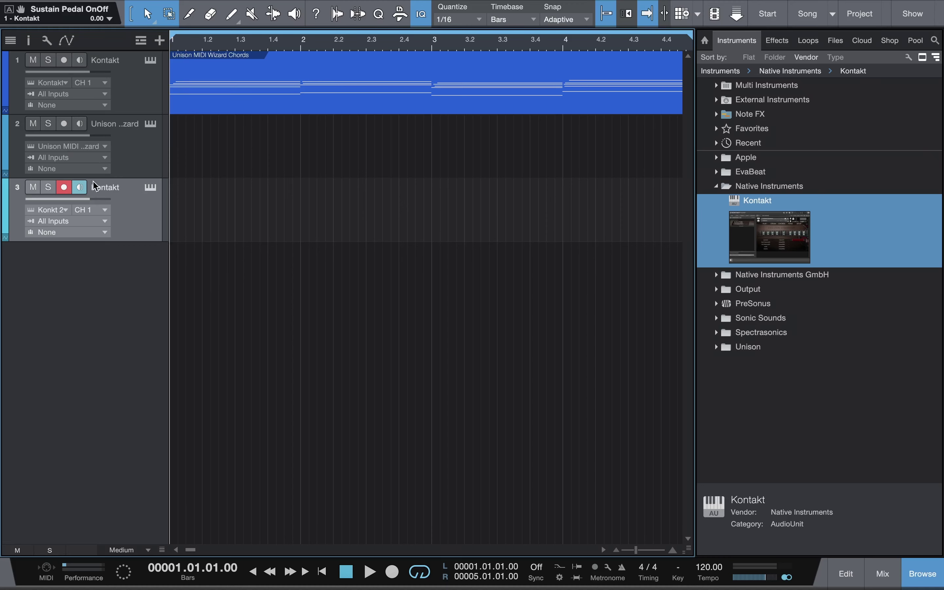
Step: Set the new Kontakt track's input to Unison MIDI Wizard and bring the full MIDI Wizard window into view
left_click(71, 225)
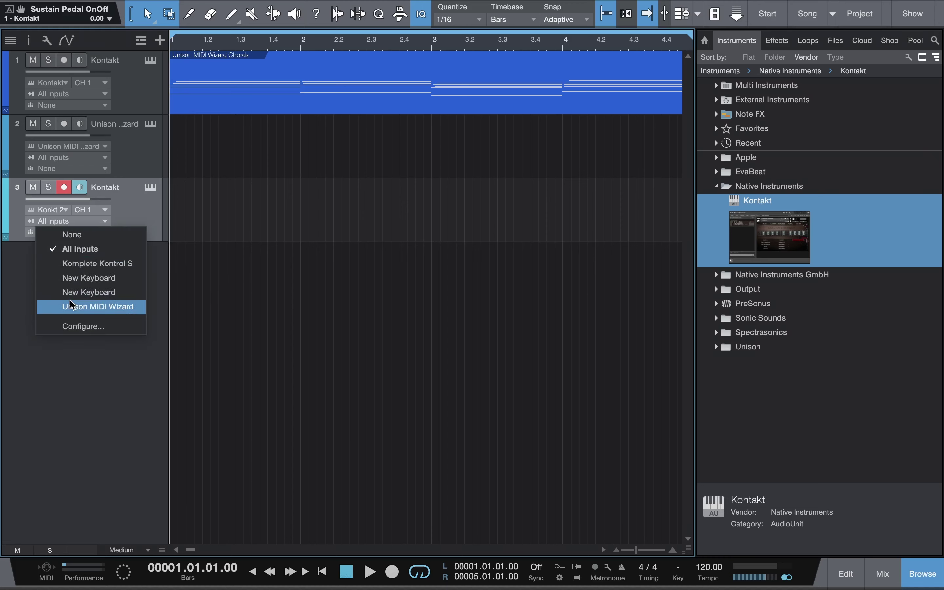
left_click(80, 308)
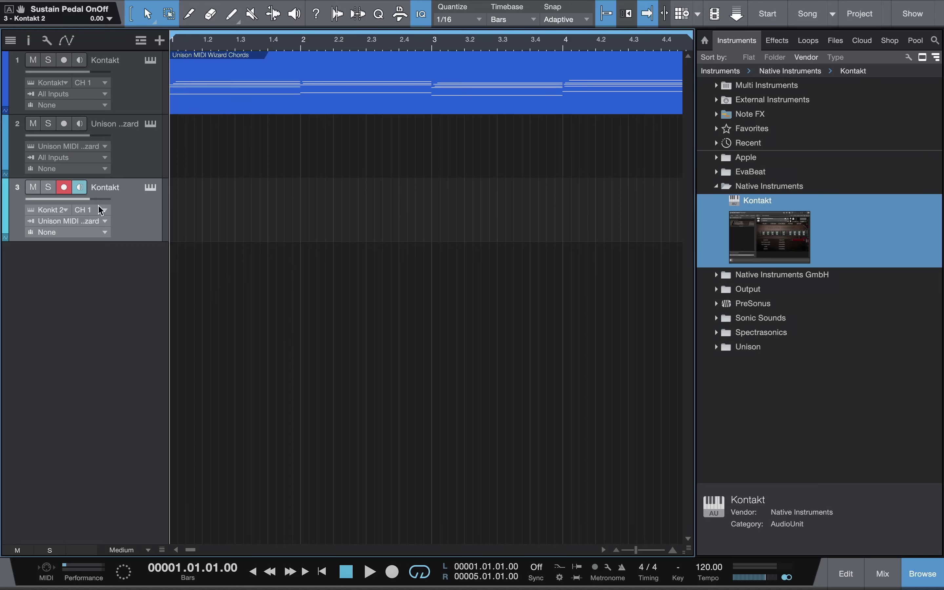
left_click(151, 126)
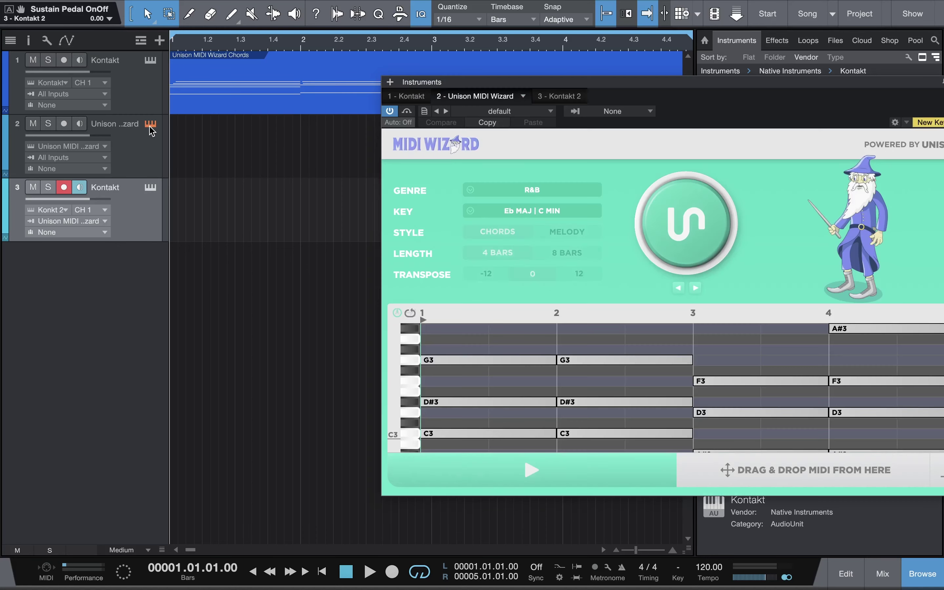
left_click_drag(578, 83, 542, 82)
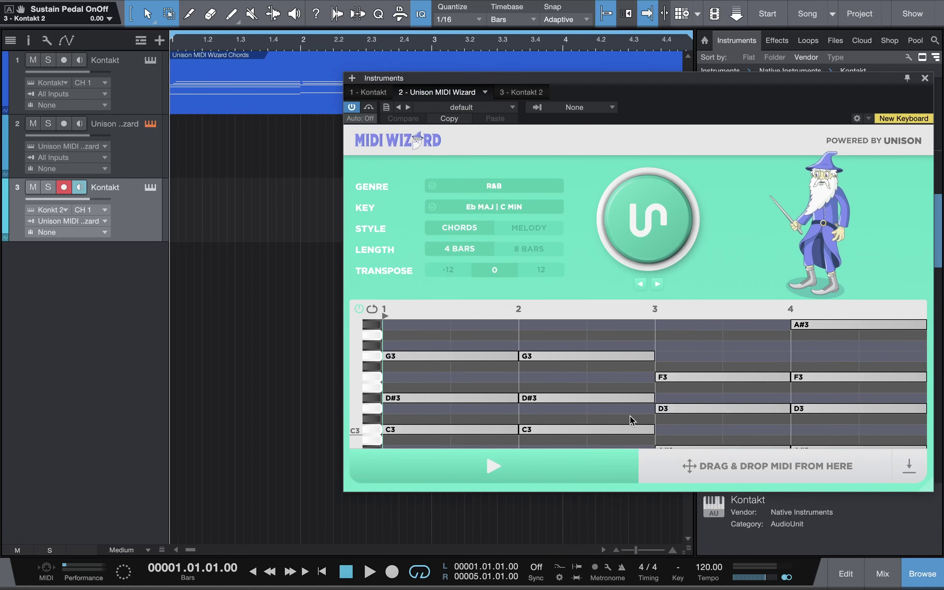
Step: Switch MIDI Wizard's style to Melody, generate a four-bar R&B melody and play its opening
left_click(540, 231)
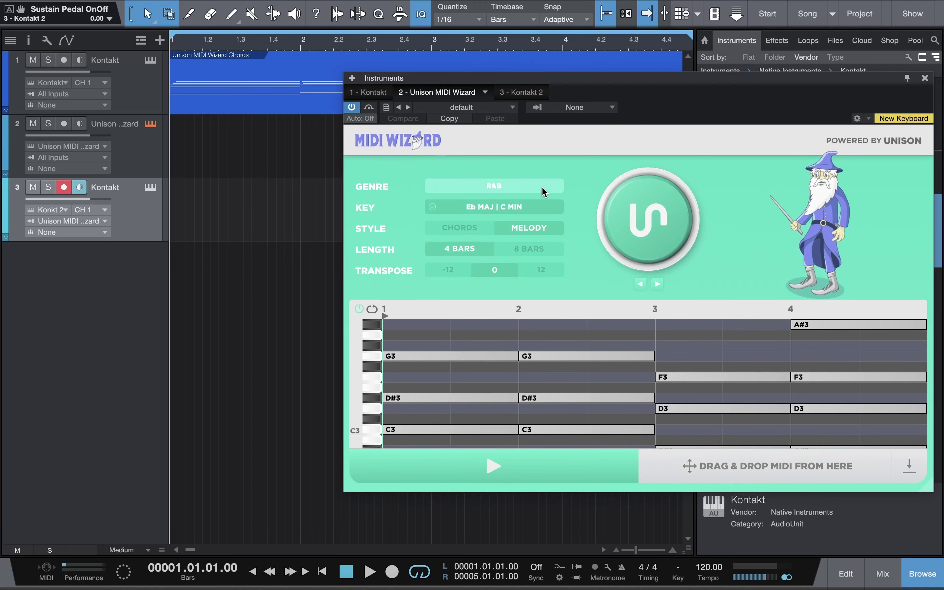
left_click(667, 218)
key("space")
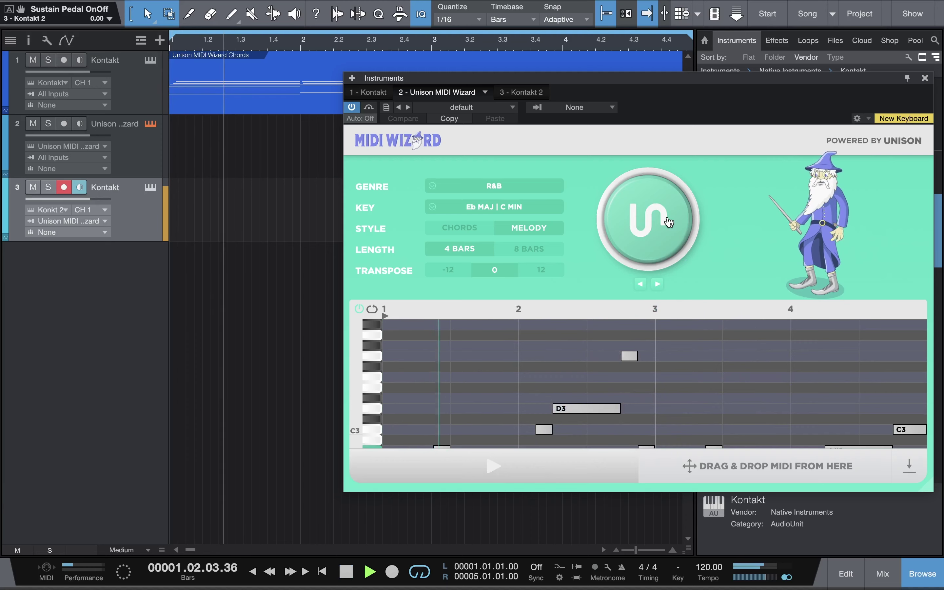
key("space")
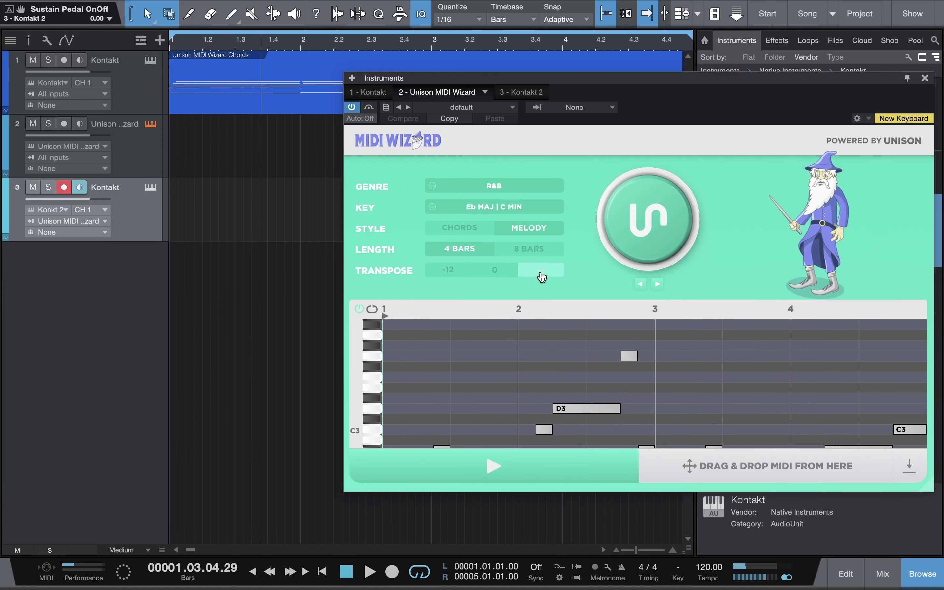
Step: Generate another R&B melody with transpose at 12 and play it over the chords while viewing its notes
left_click(647, 230)
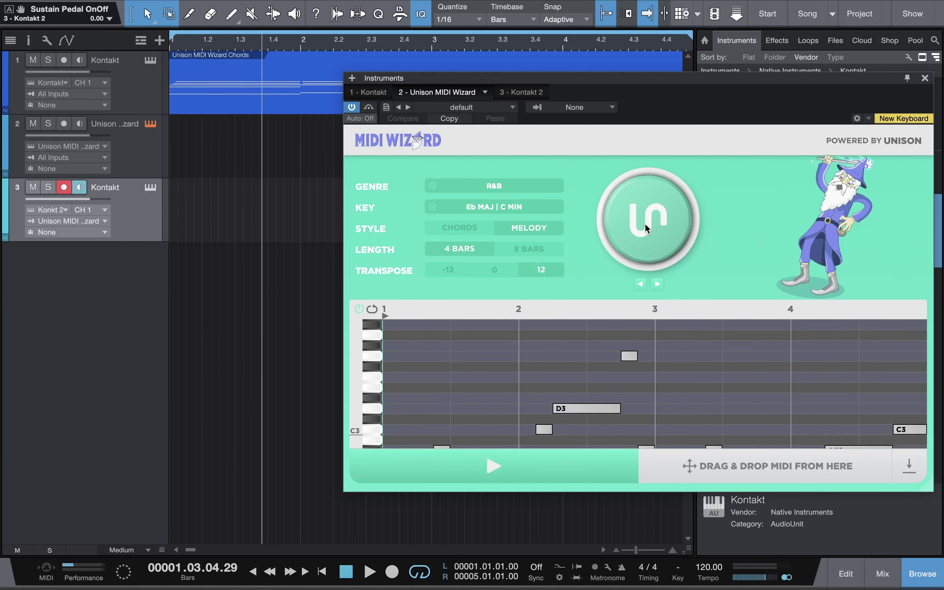
key("space")
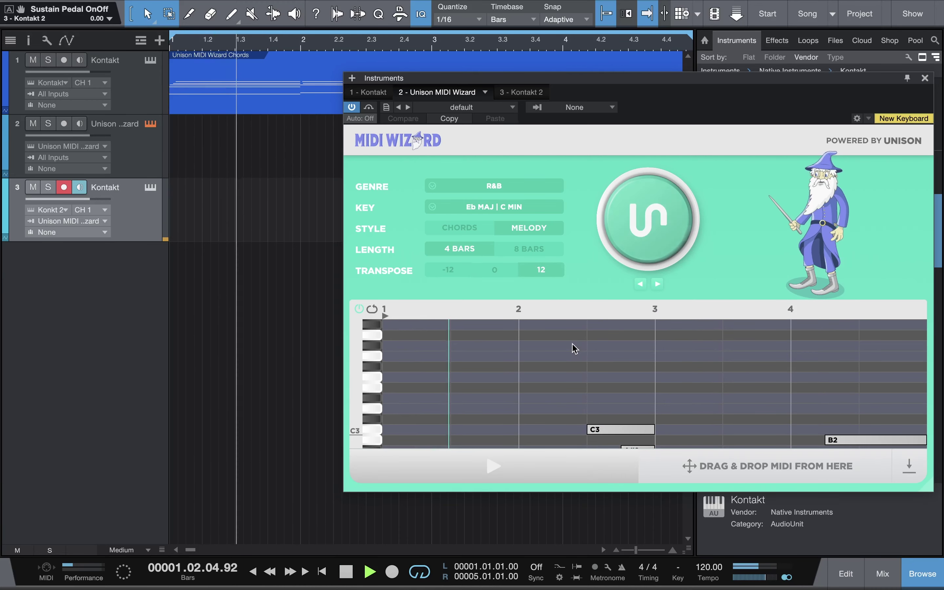
scroll(535, 384, "down", 3)
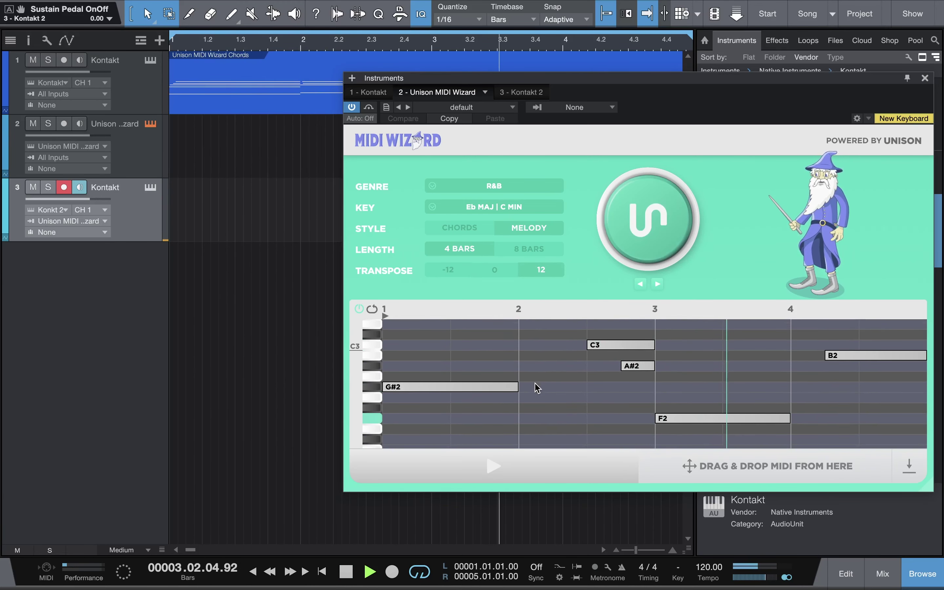
scroll(535, 383, "down", 1)
scroll(535, 384, "up", 10)
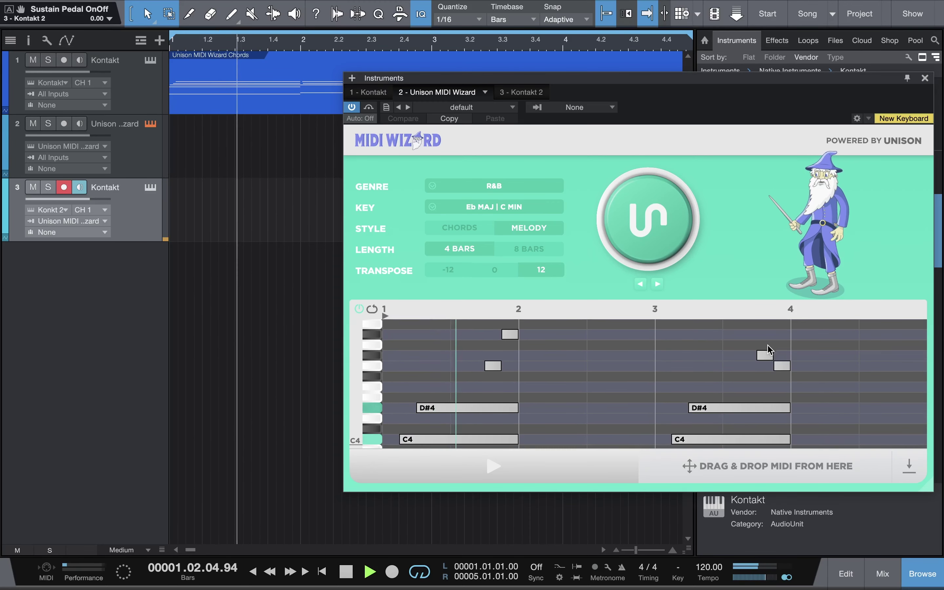
scroll(767, 352, "down", 3)
scroll(768, 350, "down", 5)
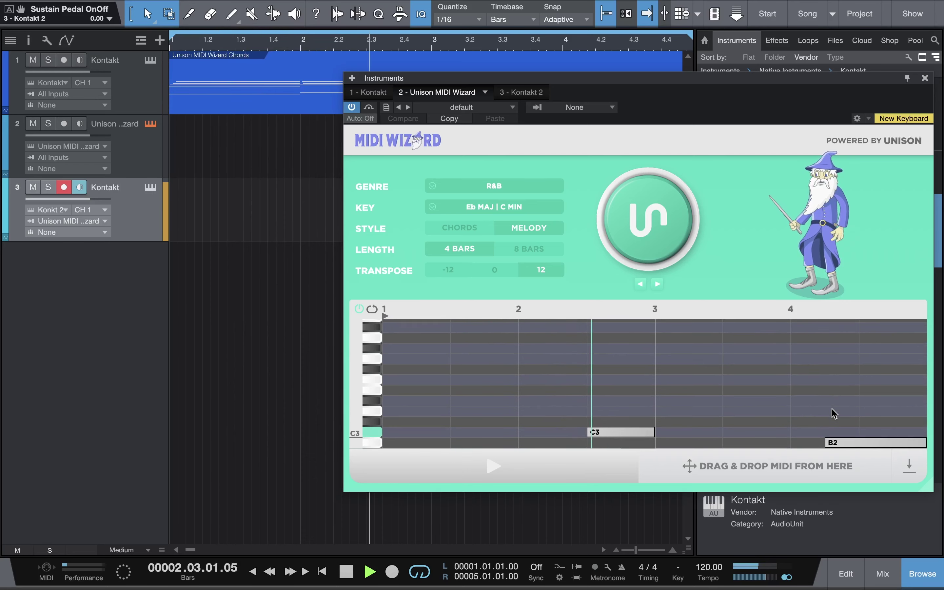
scroll(833, 410, "down", 3)
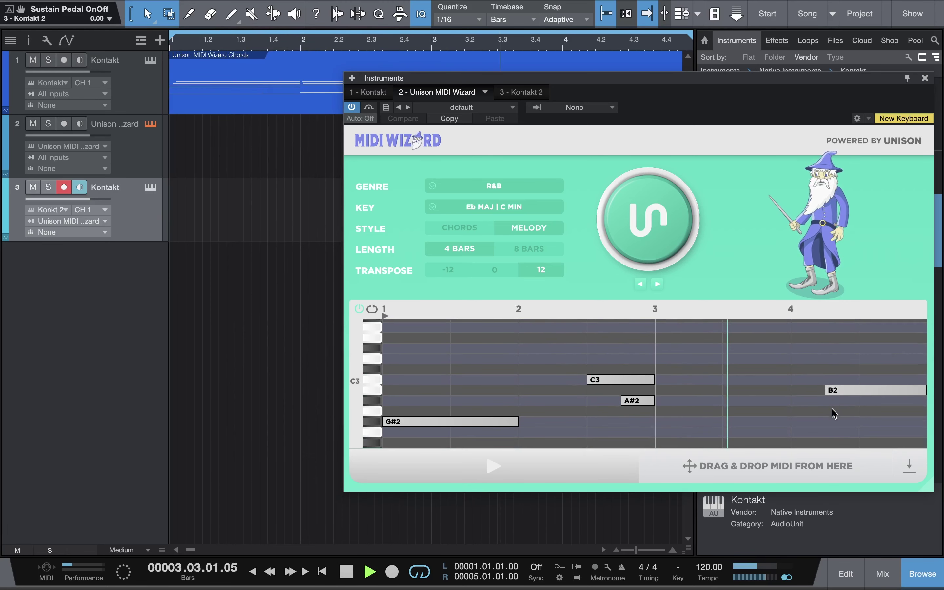
key("space")
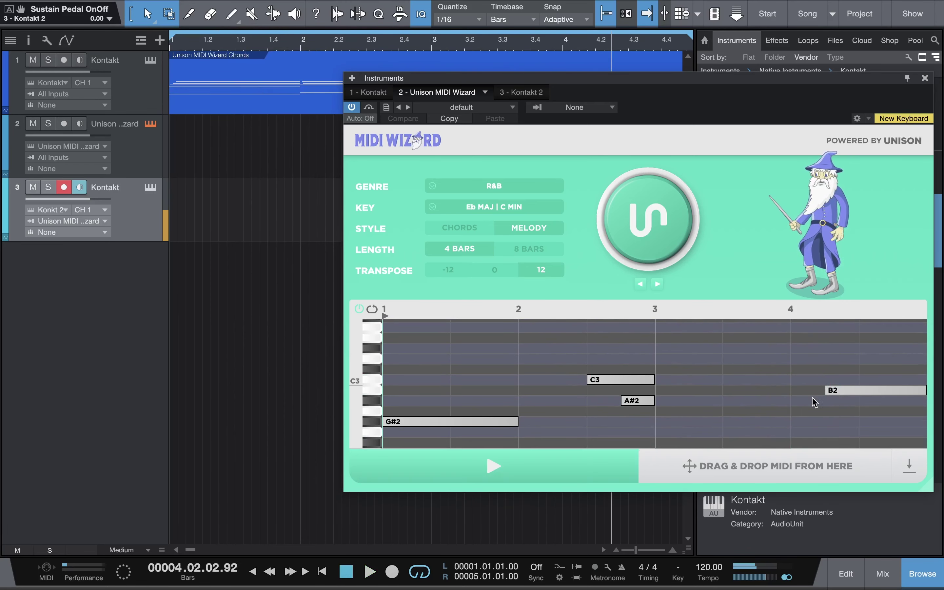
Step: Regenerate only bar 4 of the melody and play the result with the chords
left_click_drag(796, 399, 906, 398)
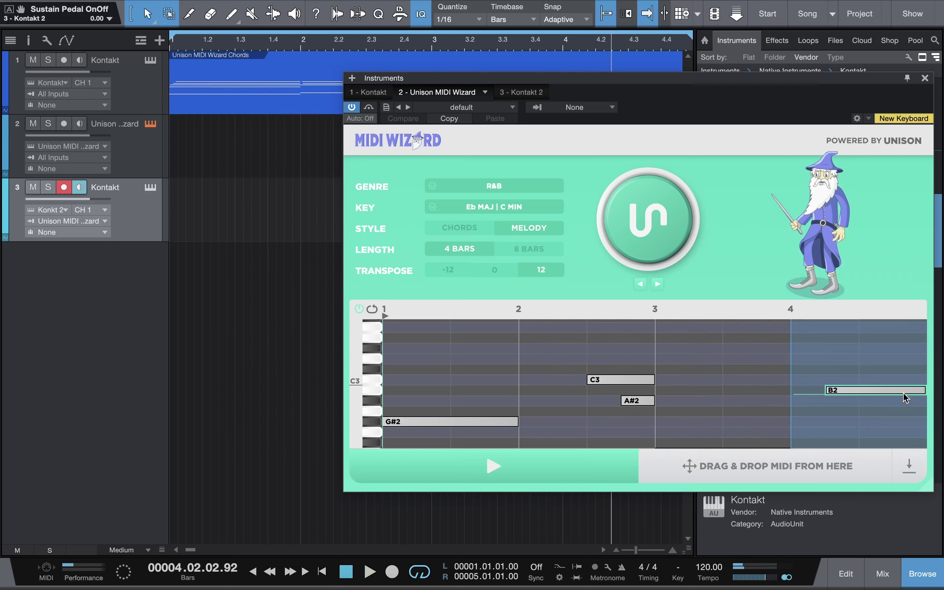
left_click(652, 220)
key("space")
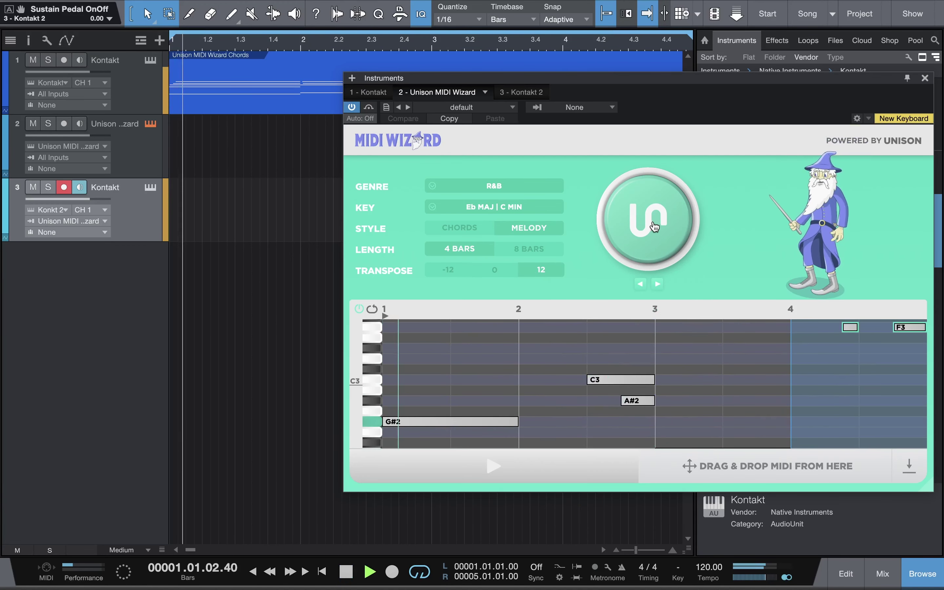
scroll(848, 411, "up", 3)
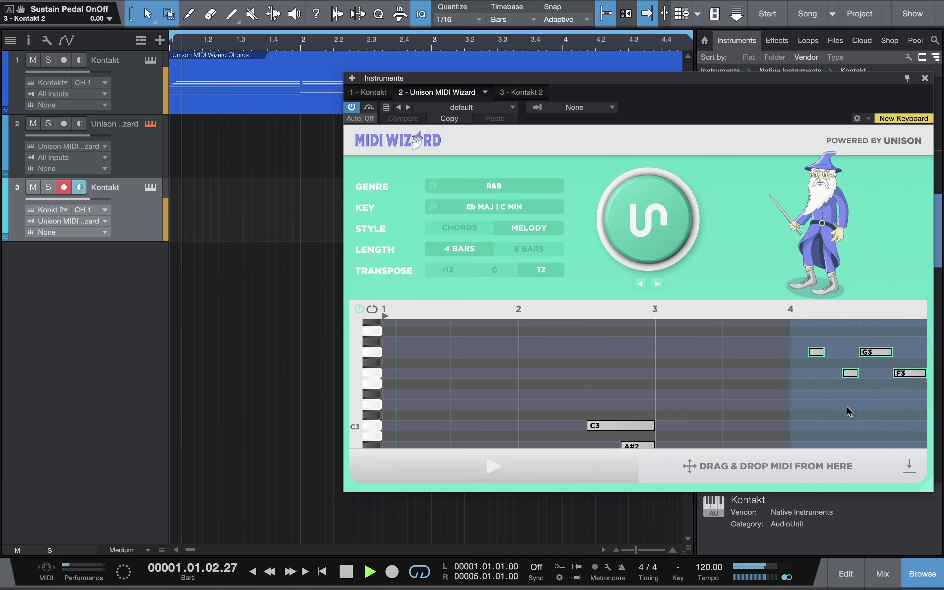
key("space")
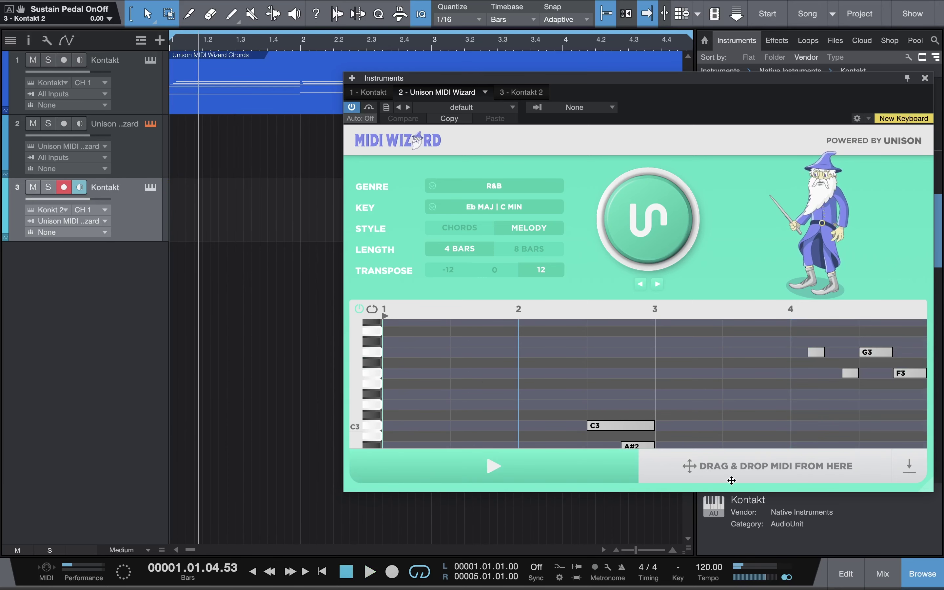
Step: Place the generated melody on track 3 at bar 1, set that track's input to All Inputs and close the instrument window
left_click_drag(586, 447, 187, 201)
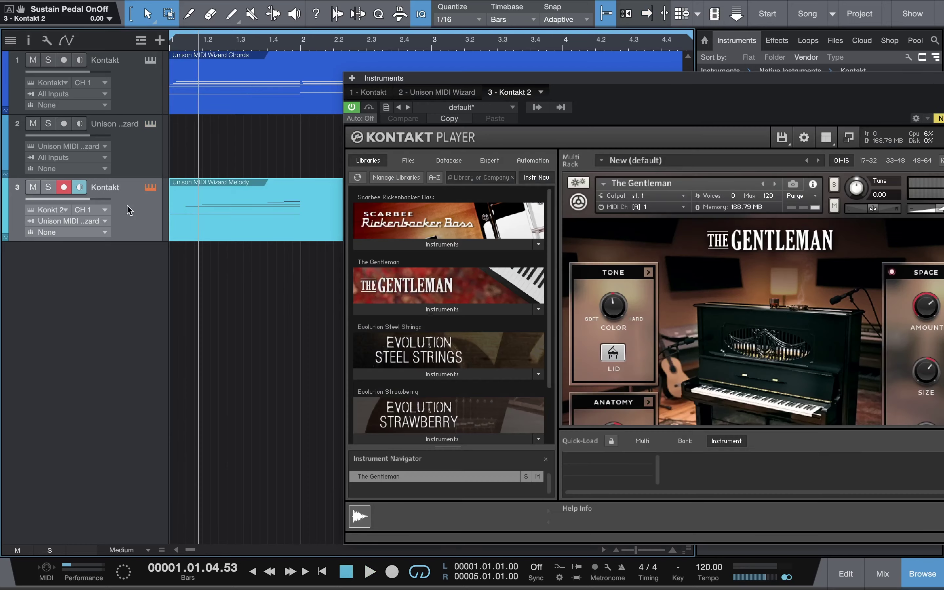
left_click(94, 227)
left_click(91, 251)
left_click_drag(772, 80, 512, 99)
left_click(724, 97)
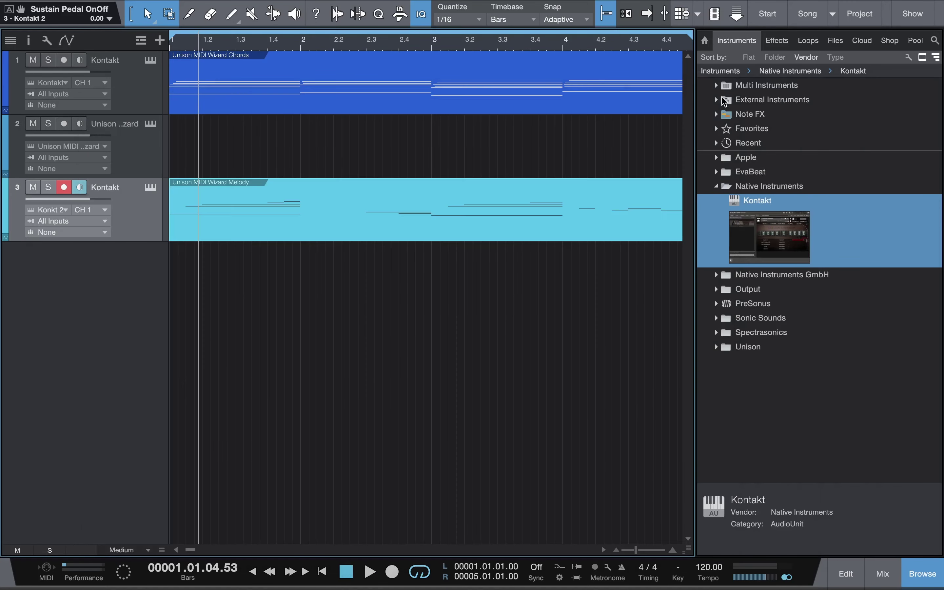
Step: Open the melody part in the note editor, show all four bars and hide the browser
double_click(256, 228)
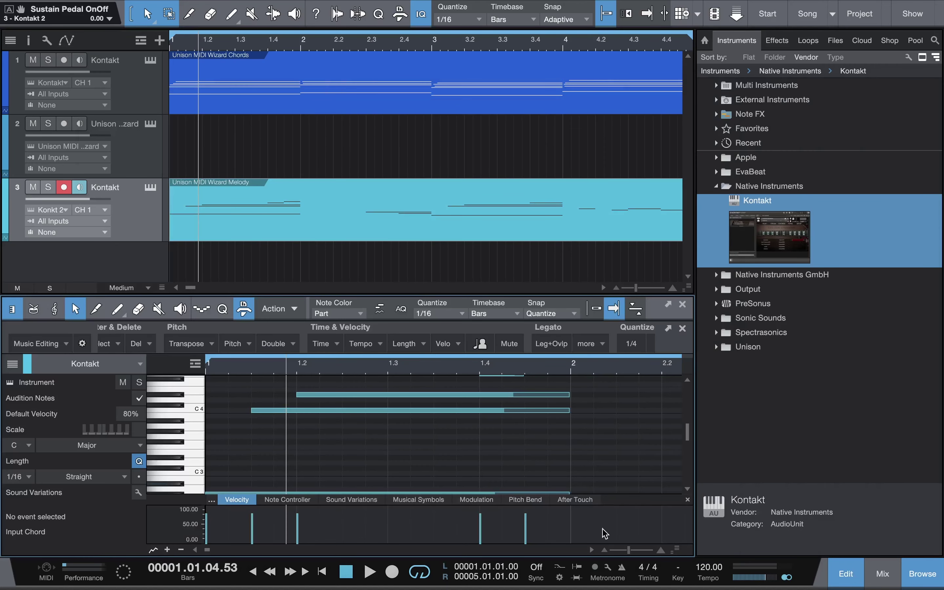
left_click_drag(629, 550, 609, 556)
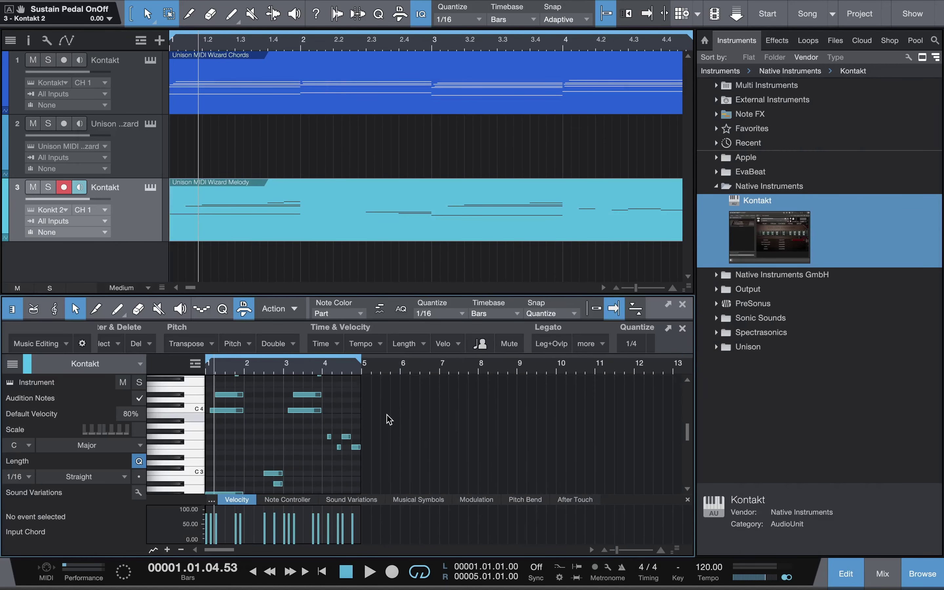
scroll(389, 419, "up", 5)
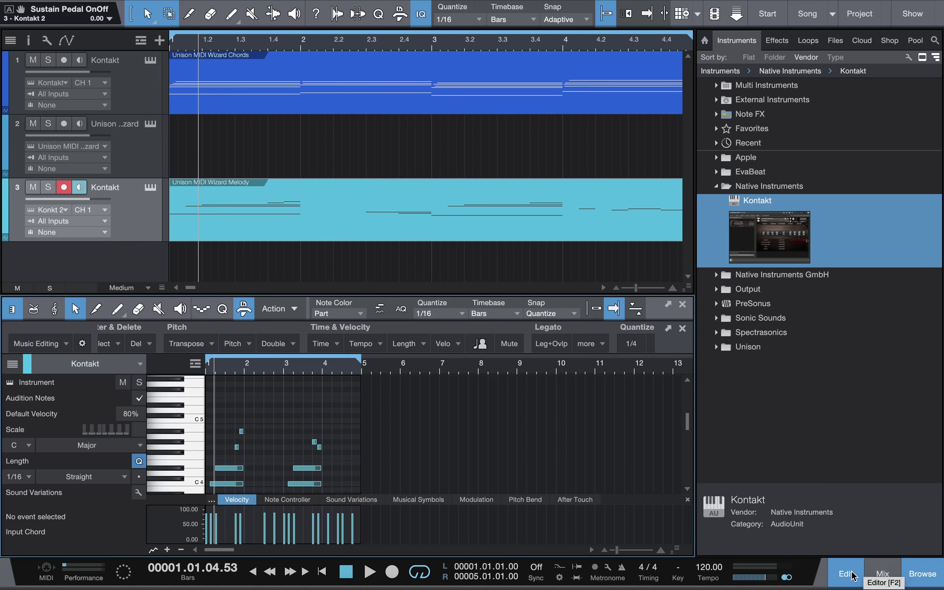
left_click(924, 568)
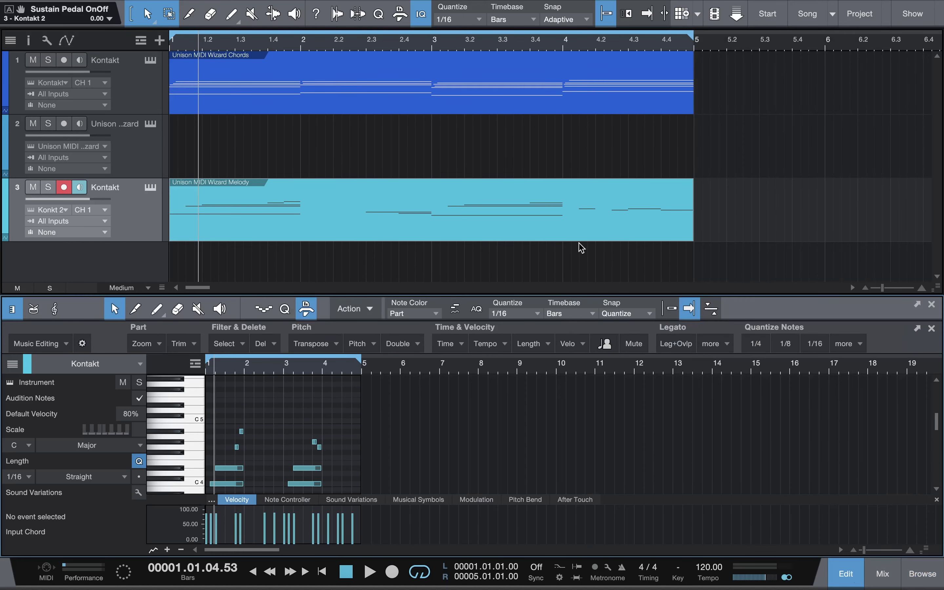
Step: Select the melody part and show the arrangement's macro toolbar with the Music Editing page
left_click(526, 223)
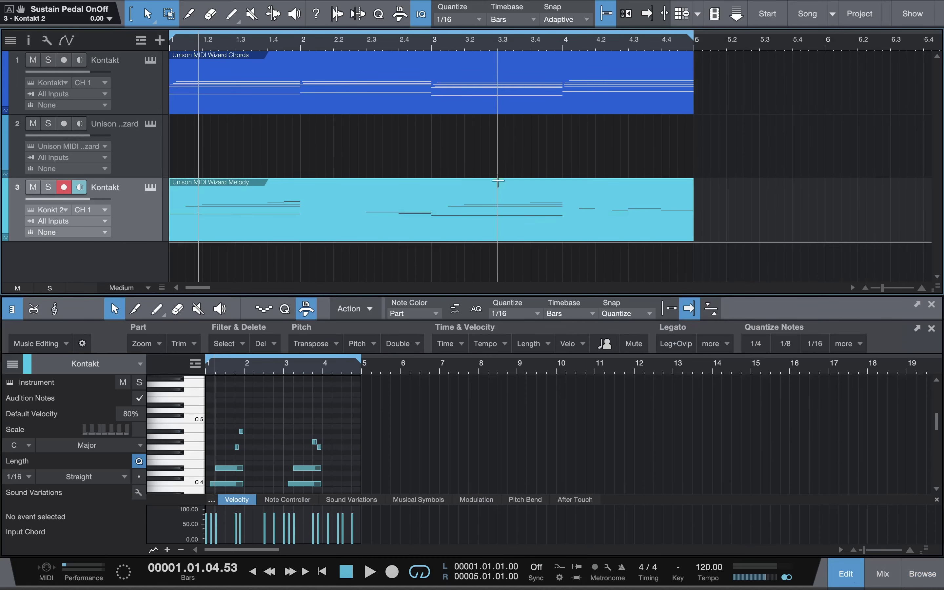
left_click(400, 14)
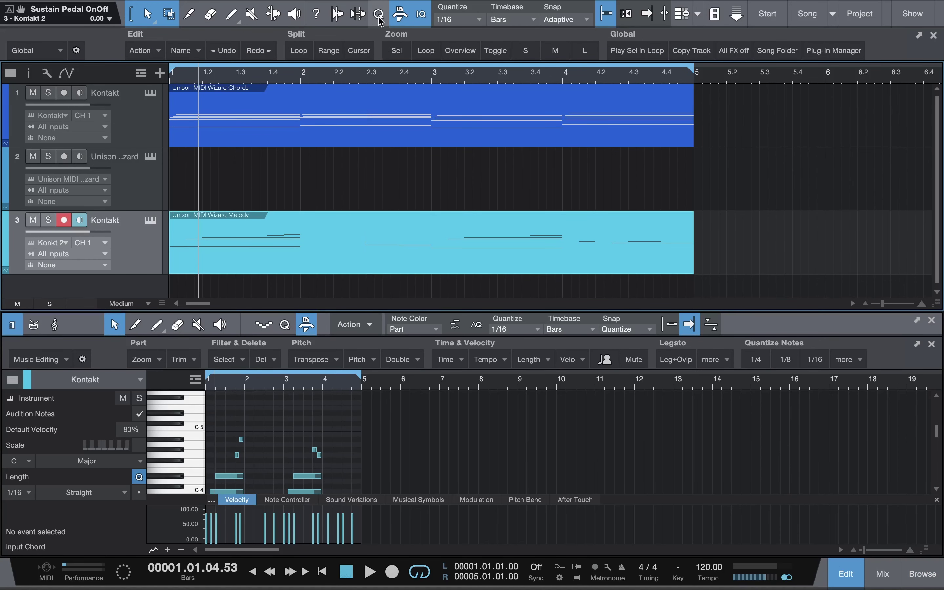
left_click(50, 55)
left_click(41, 95)
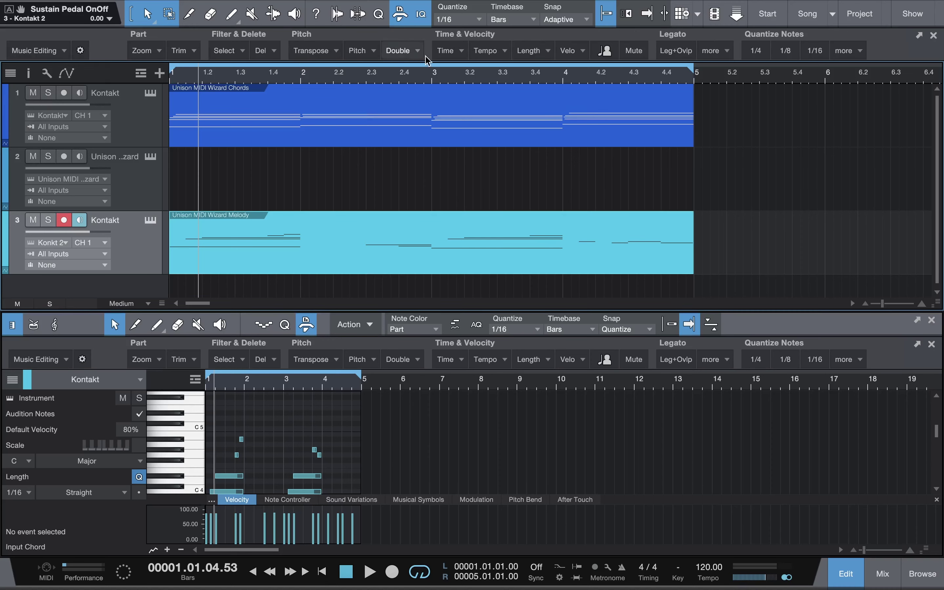
Step: Randomize the melody part's velocities by 25% and play the first bar of the result
left_click(581, 57)
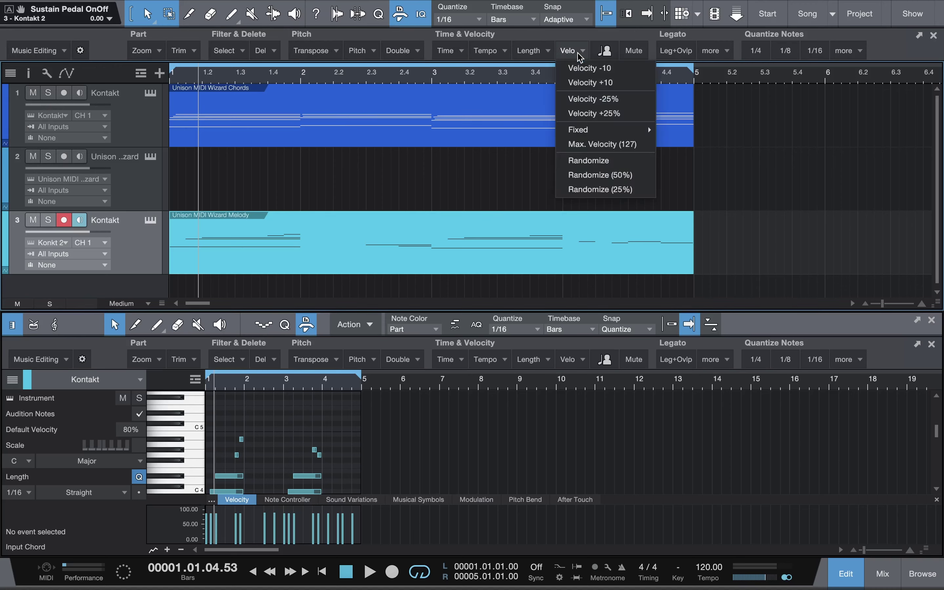
left_click(603, 191)
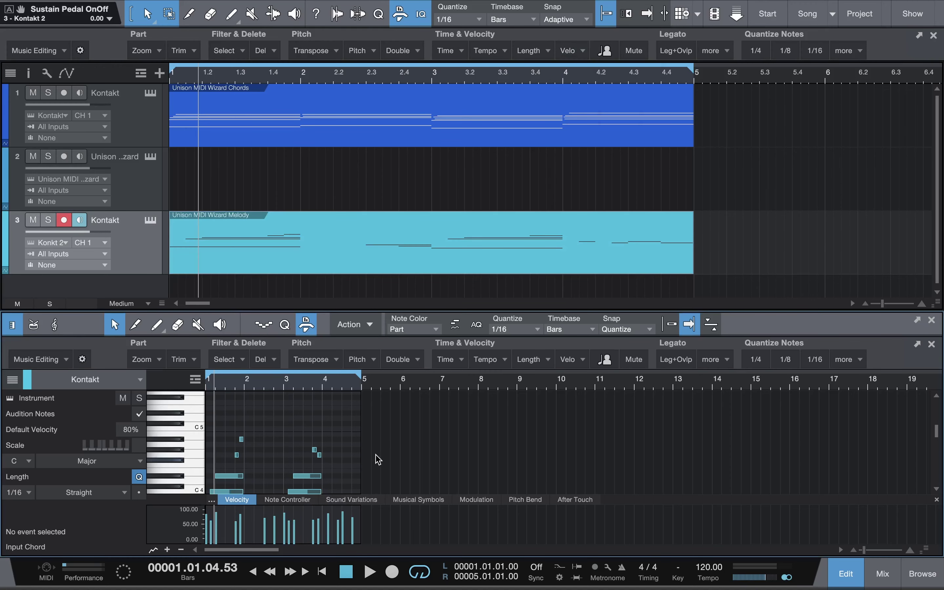
scroll(369, 442, "down", 4)
scroll(375, 458, "up", 4)
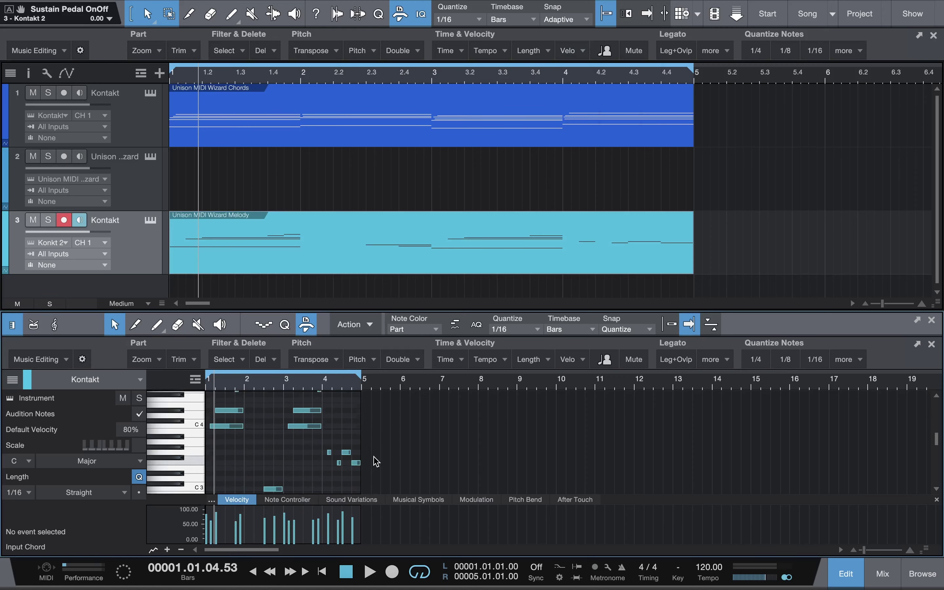
key("space")
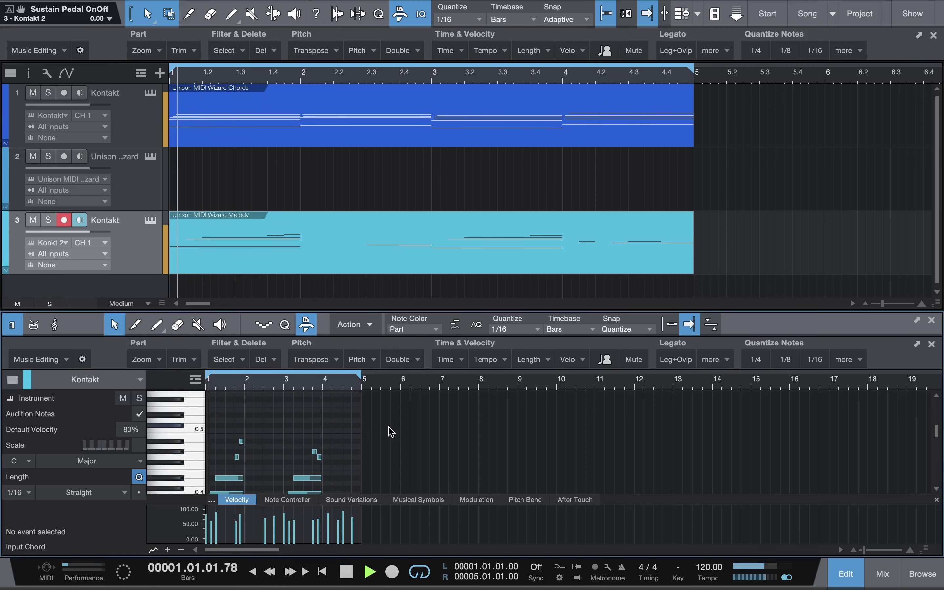
key("space")
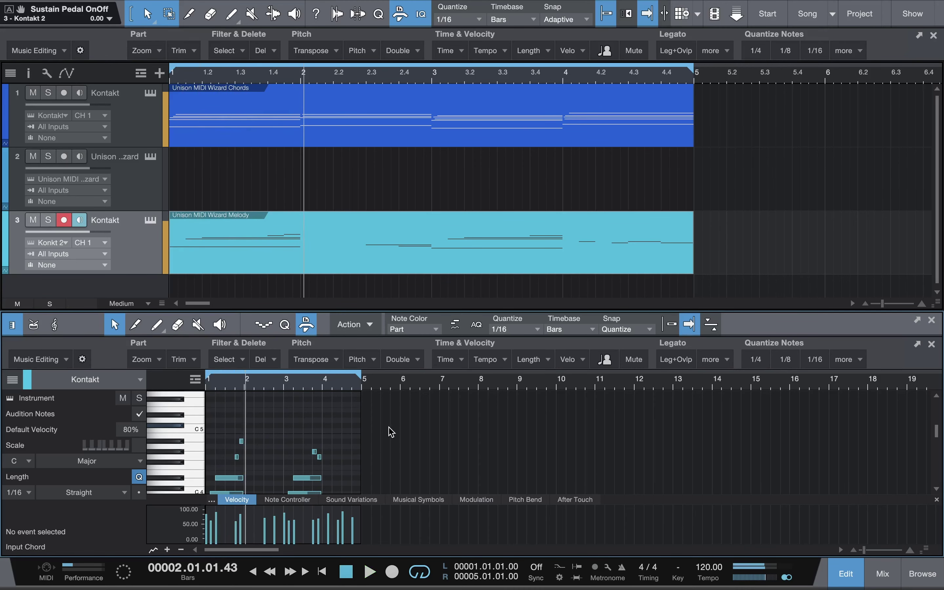
Step: Raise the velocity of the C4 note in bar 1 to about 78% and play the melody with the chords
left_click(872, 551)
key("Home")
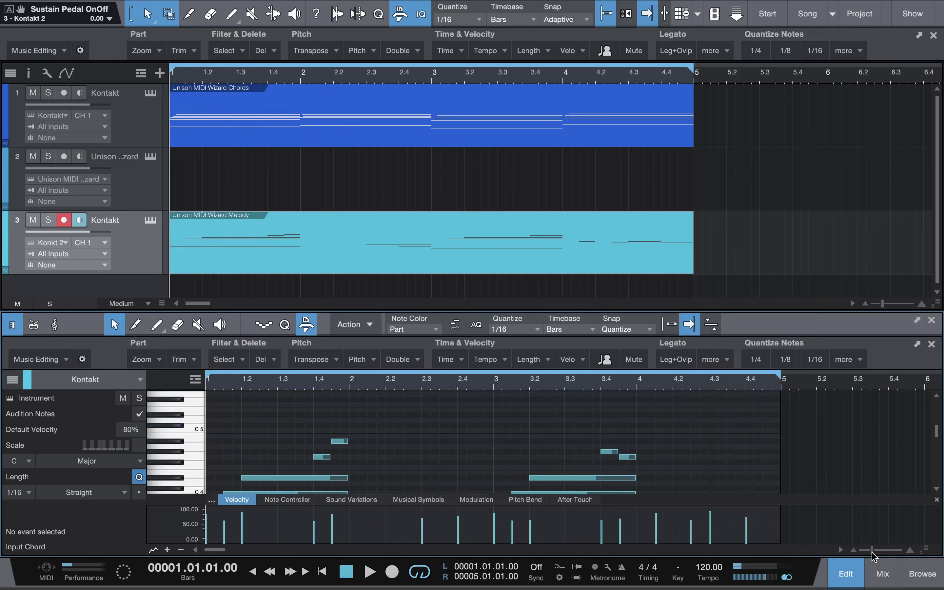
scroll(284, 437, "down", 2)
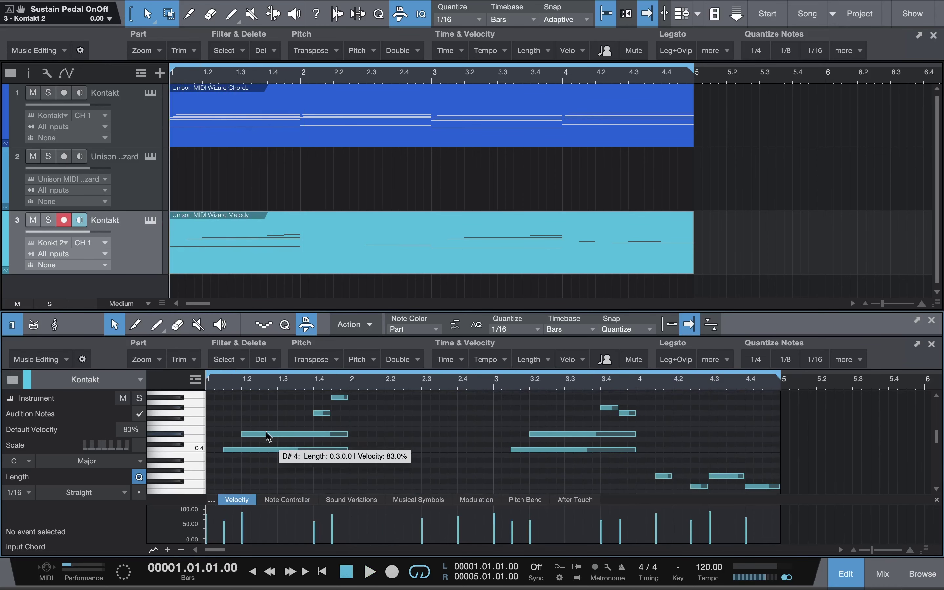
left_click(284, 434)
left_click_drag(225, 533, 226, 532)
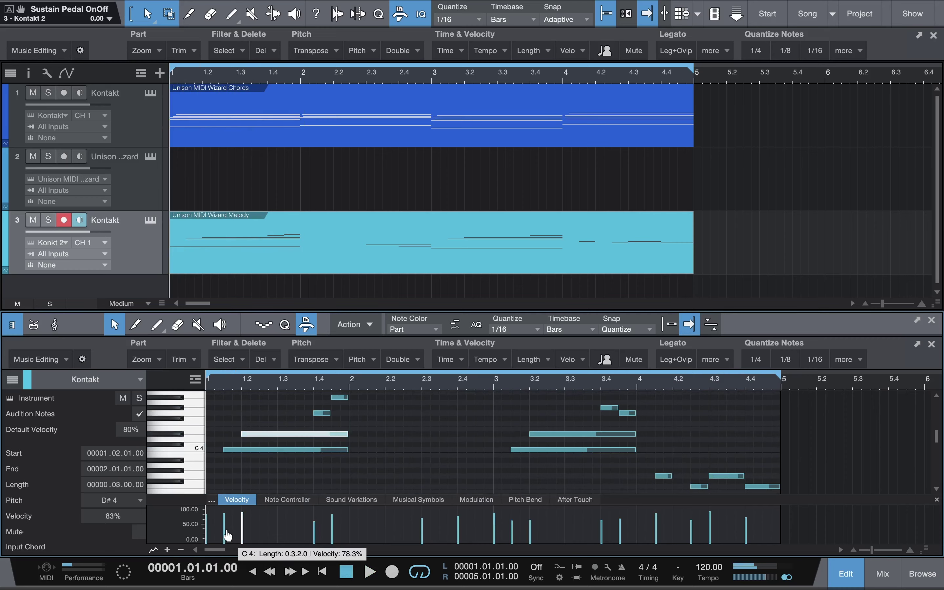
key("space")
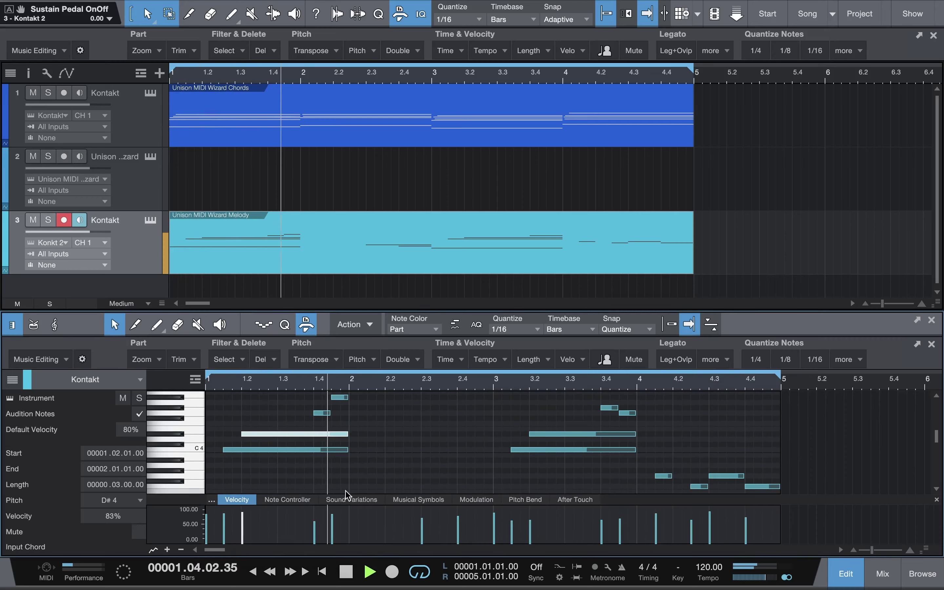
scroll(402, 494, "down", 2)
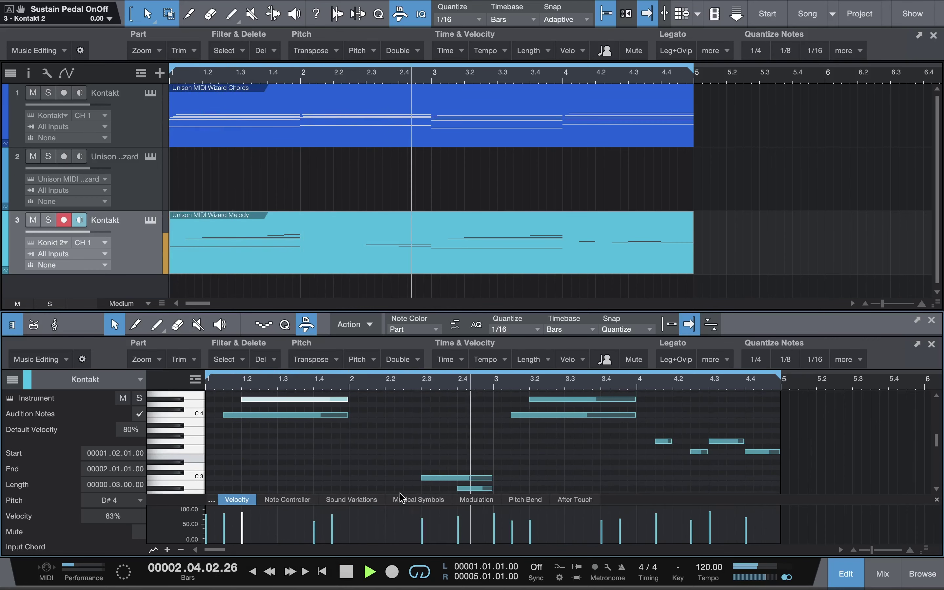
scroll(437, 504, "right", 3)
key("space")
Step: Raise the velocities of the C4 and D#4 notes in bar 3 and play from the end of bar 2
key("f")
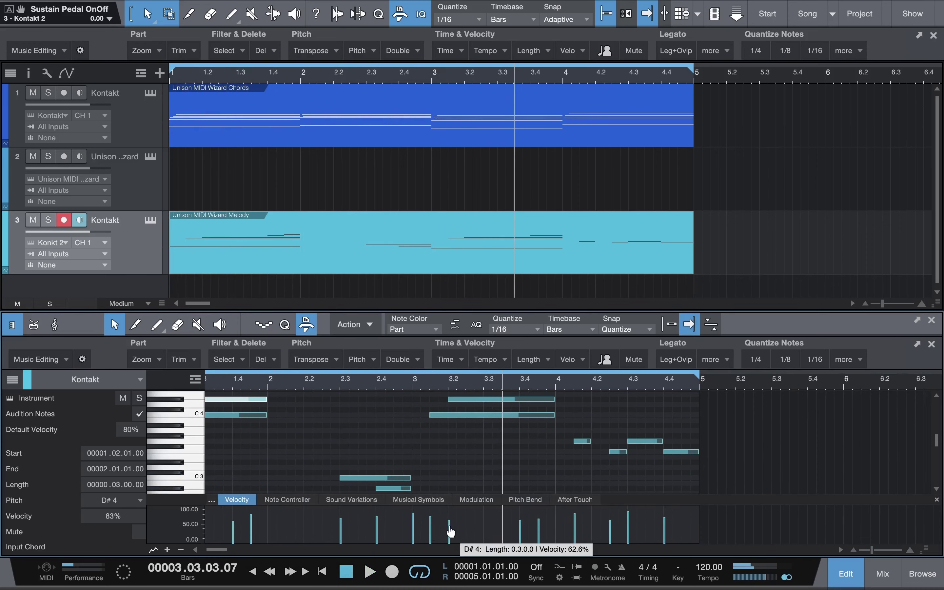
mouse_move(450, 531)
left_click(397, 384)
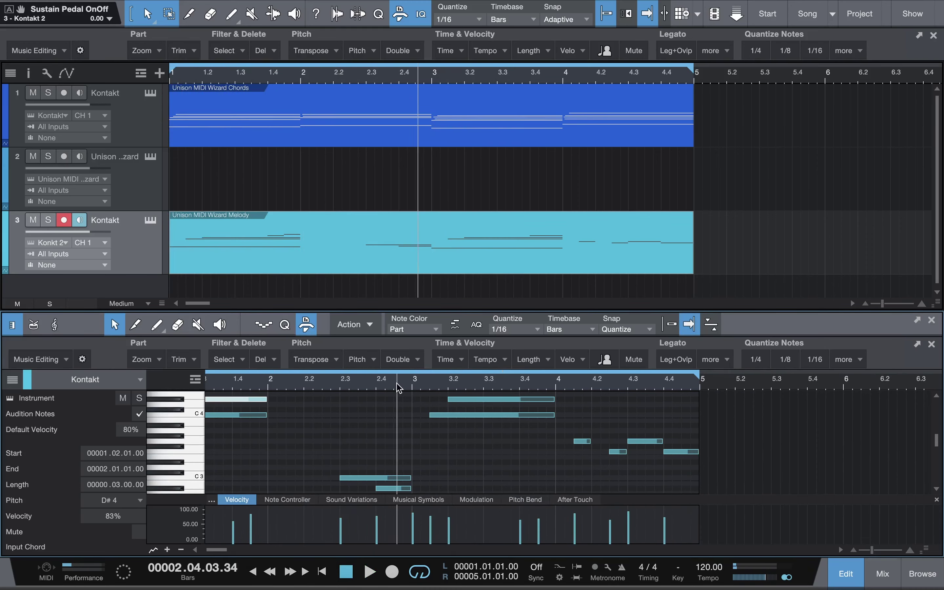
key("space")
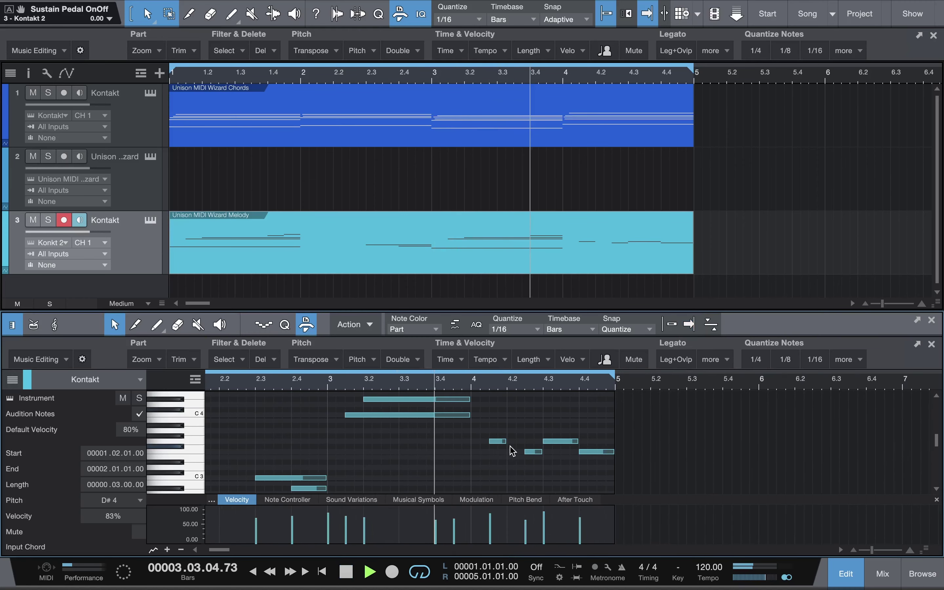
key("space")
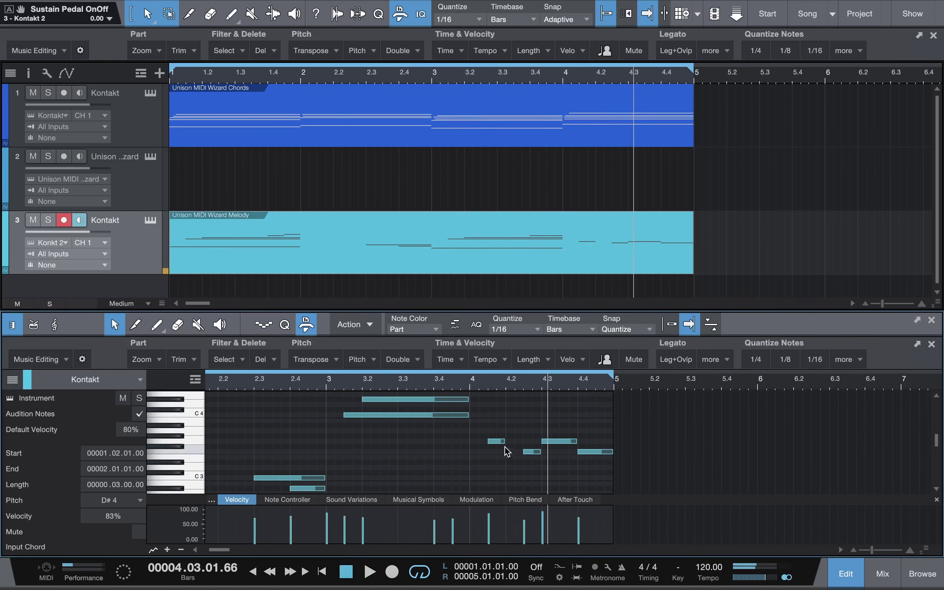
Step: Lengthen the first G3 note of bar 4 up to the start of the next note and play from bar 4
mouse_move(507, 443)
left_click_drag(506, 442, 525, 449)
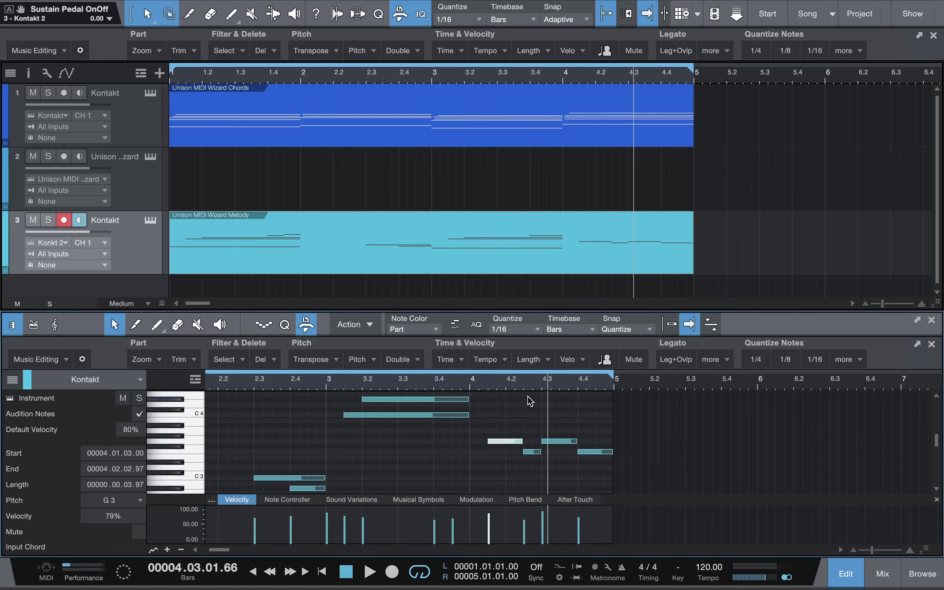
left_click(471, 382)
key("space")
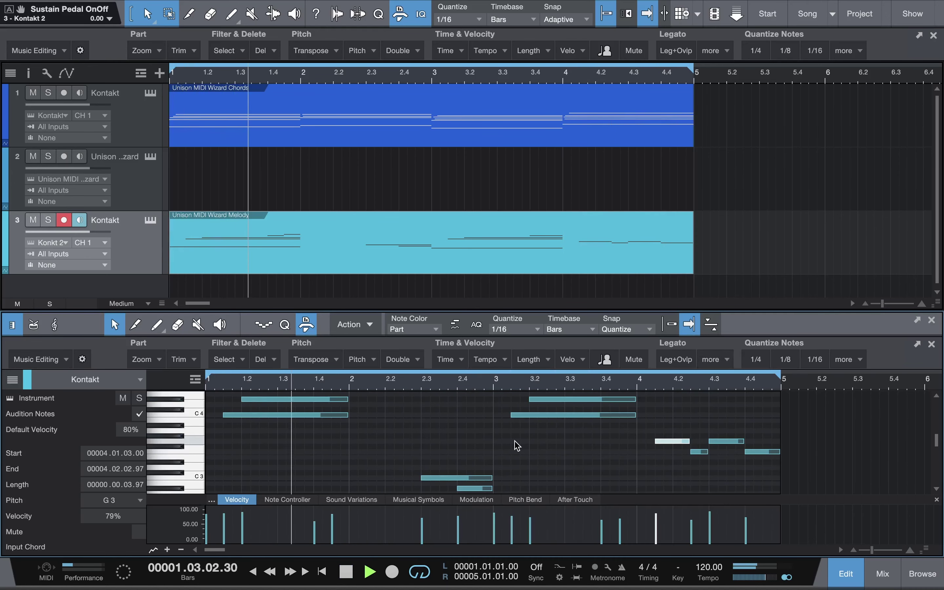
Step: Lower the velocity of the G3 note on beat 3 of bar 4 and play the loop again
key("space")
left_click_drag(712, 524, 713, 534)
key("space")
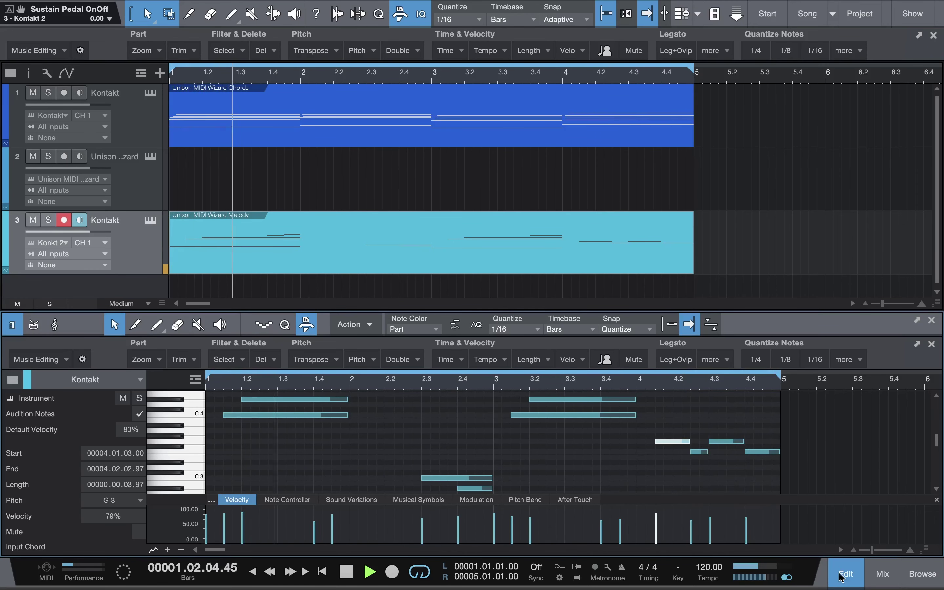
Step: Save the song with the note editor closed, and move the melody track directly above the Unison MIDI Wizard track
key("F2")
key("super+s")
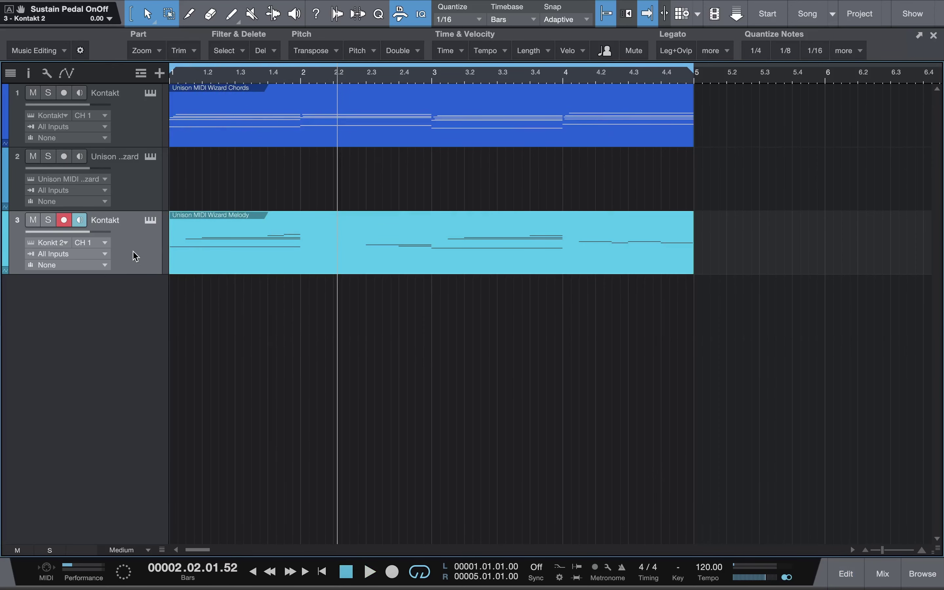
left_click_drag(135, 257, 135, 166)
key("comma")
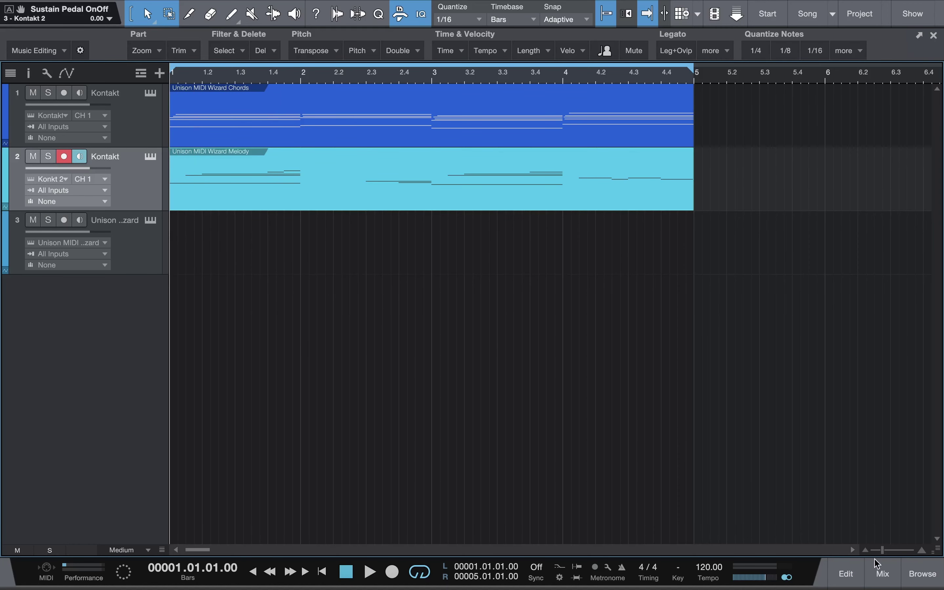
Step: Show the instrument browser and hide the Unison MIDI Wizard track
left_click(923, 583)
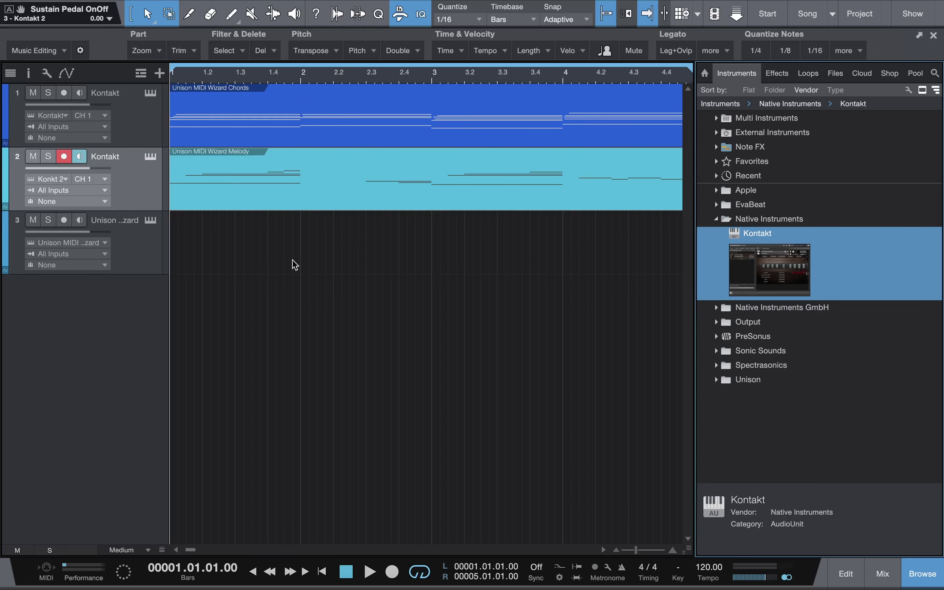
left_click(150, 260)
right_click(150, 260)
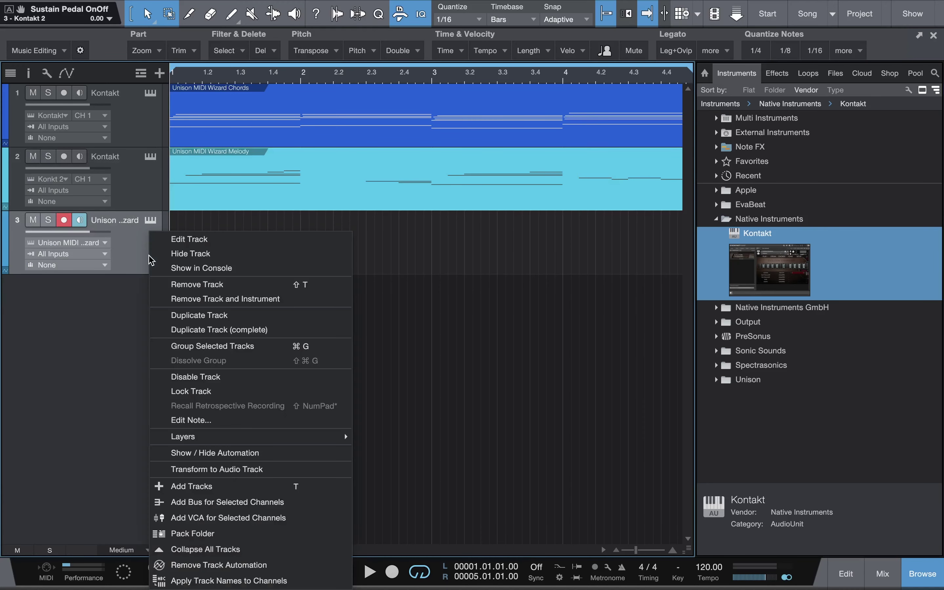
left_click(187, 256)
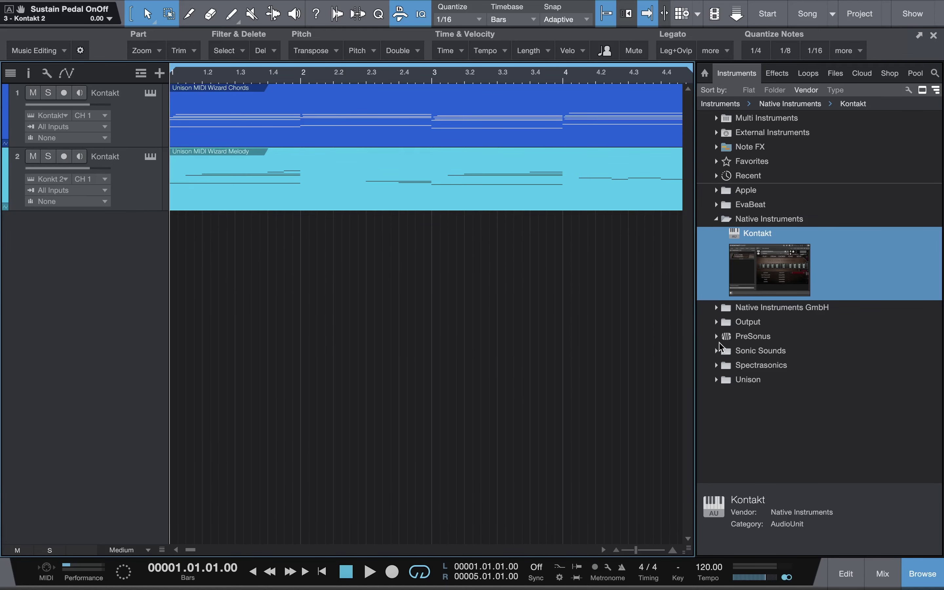
Step: Add another Kontakt instrument track below the melody and mute the chord and melody tracks
left_click_drag(771, 240, 399, 287)
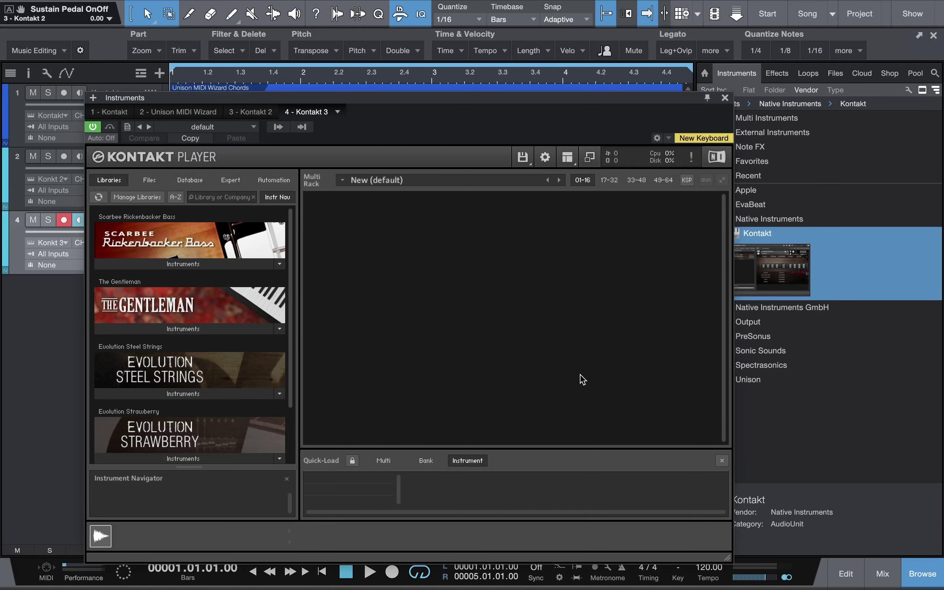
left_click(725, 98)
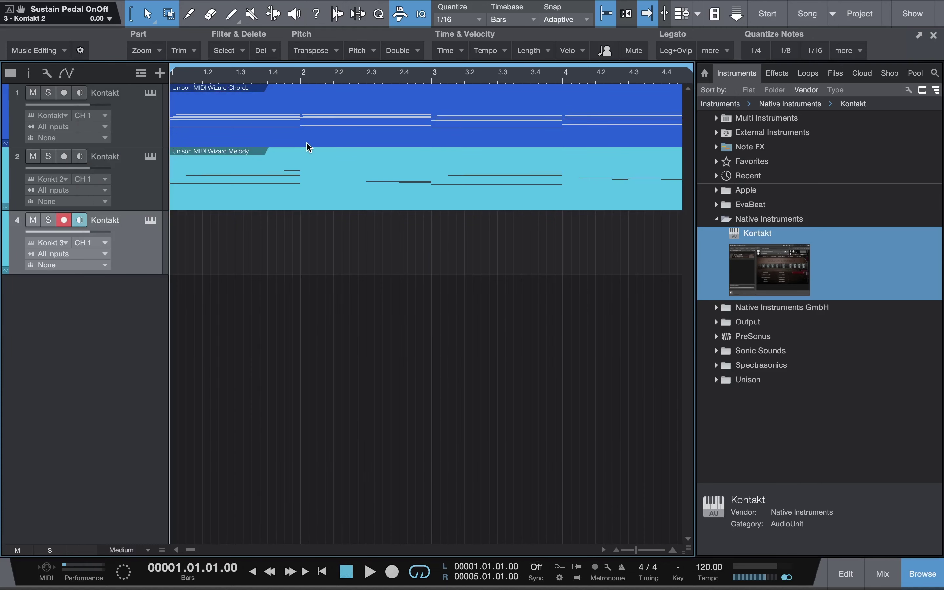
left_click(33, 92)
left_click(33, 156)
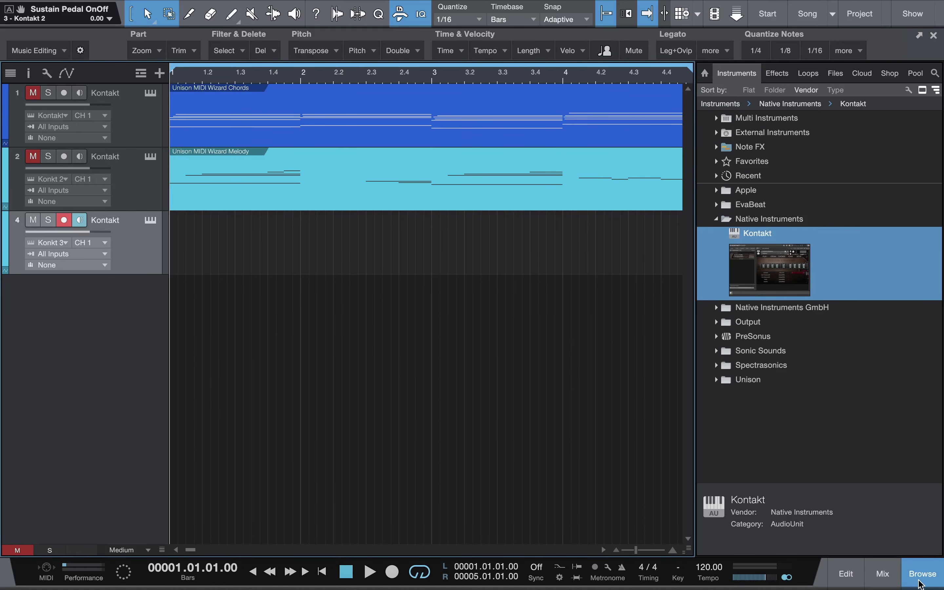
left_click(919, 580)
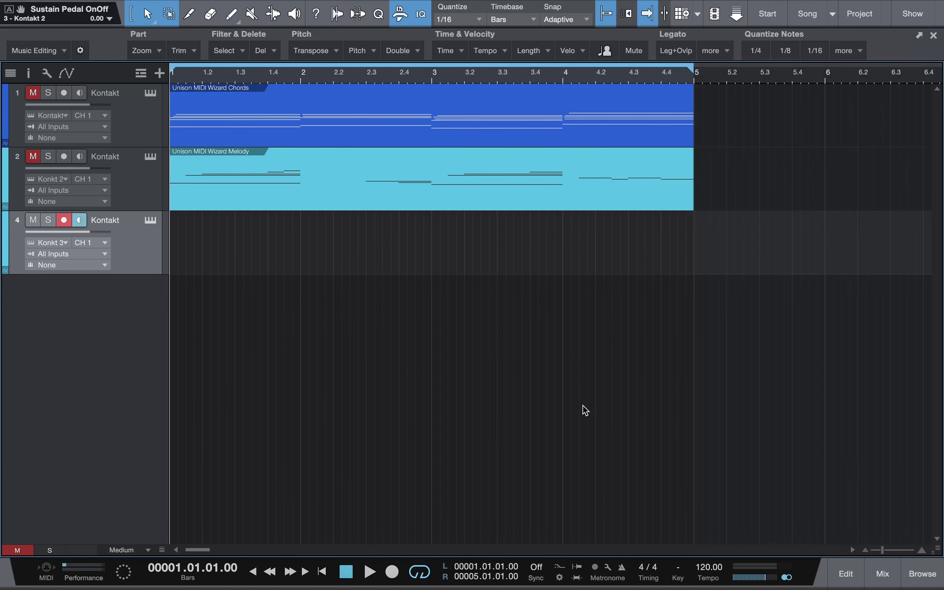
Step: Create an empty four-bar part on the new Kontakt track and open it in an enlarged note editor
double_click(187, 258)
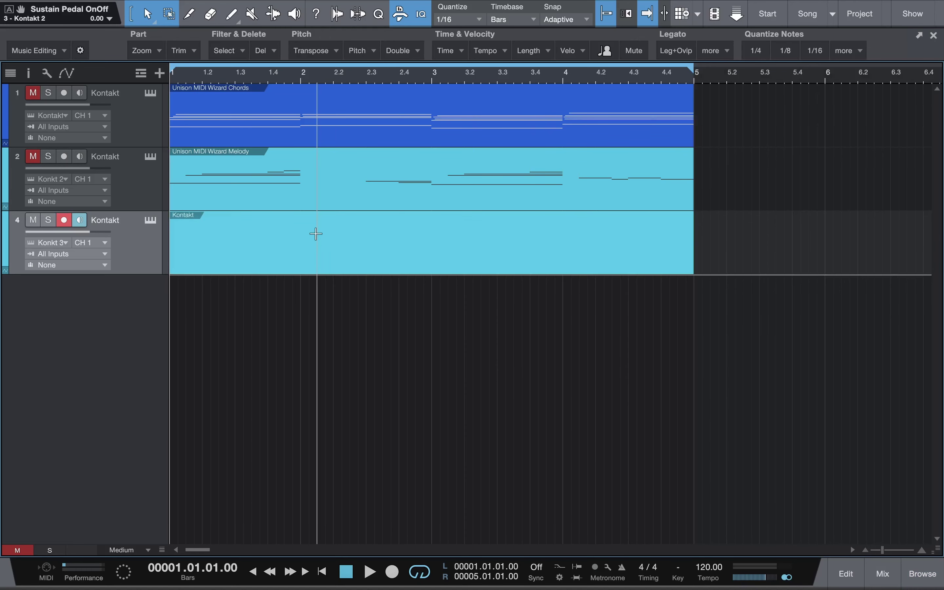
double_click(210, 258)
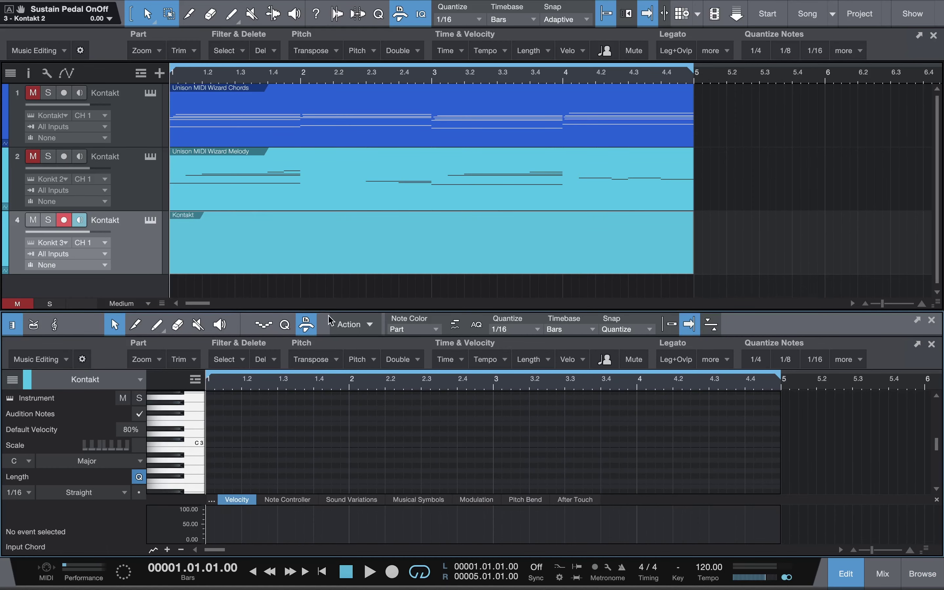
left_click_drag(319, 310, 319, 235)
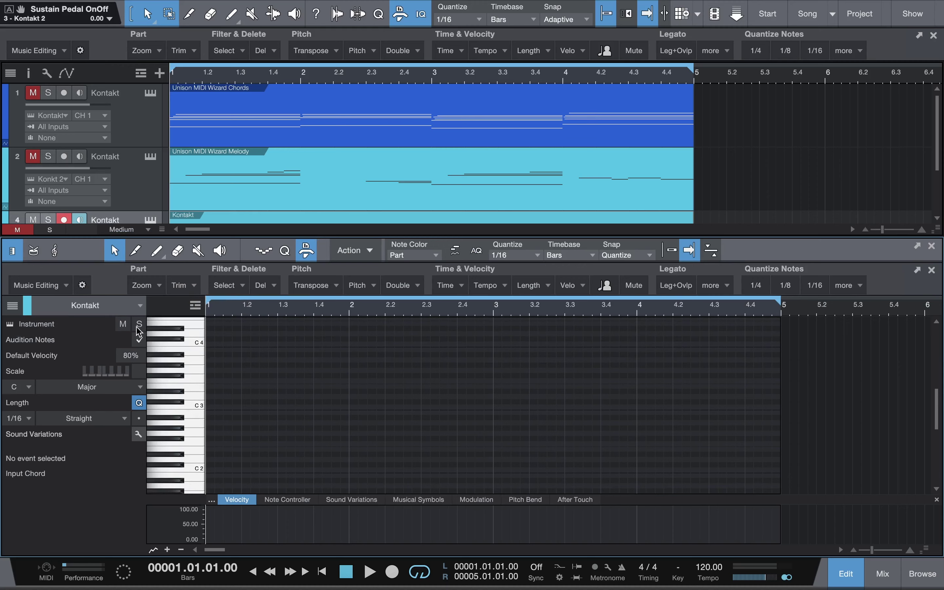
left_click(140, 306)
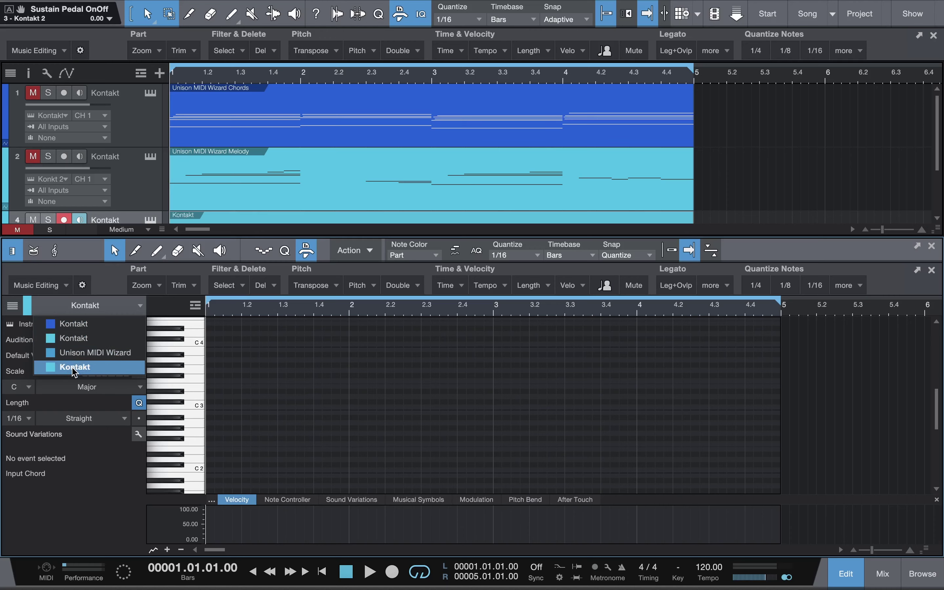
left_click(324, 401)
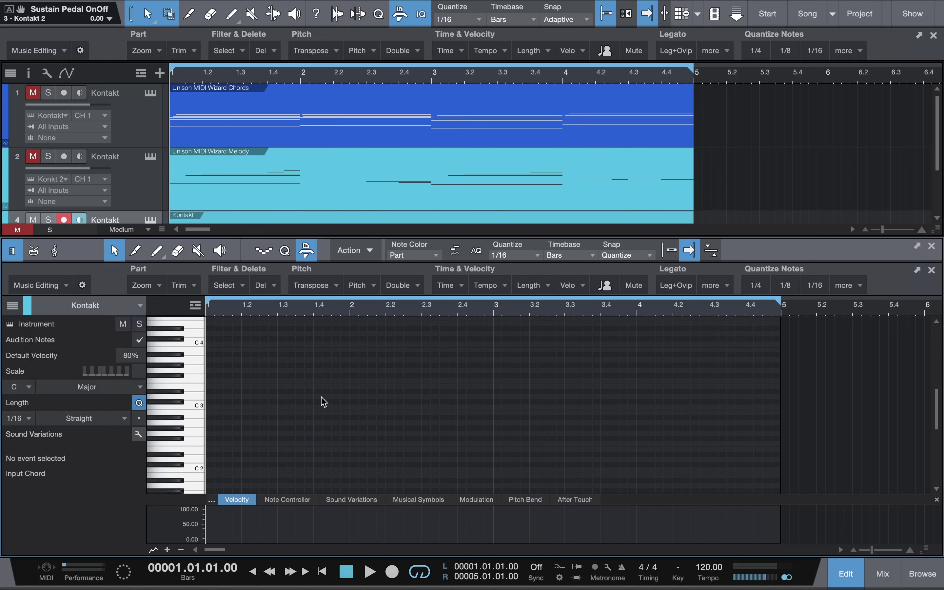
Step: Enable the scale in the note editor and set it to C Natural Minor, with the first two bars filling the view
left_click(139, 373)
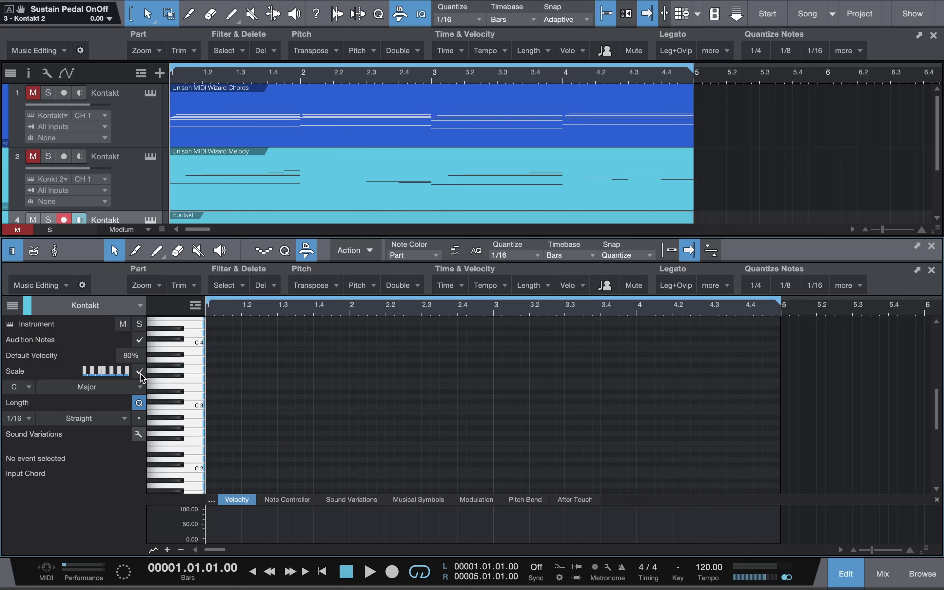
left_click(75, 388)
left_click(192, 400)
left_click(117, 388)
left_click(78, 459)
left_click(877, 550)
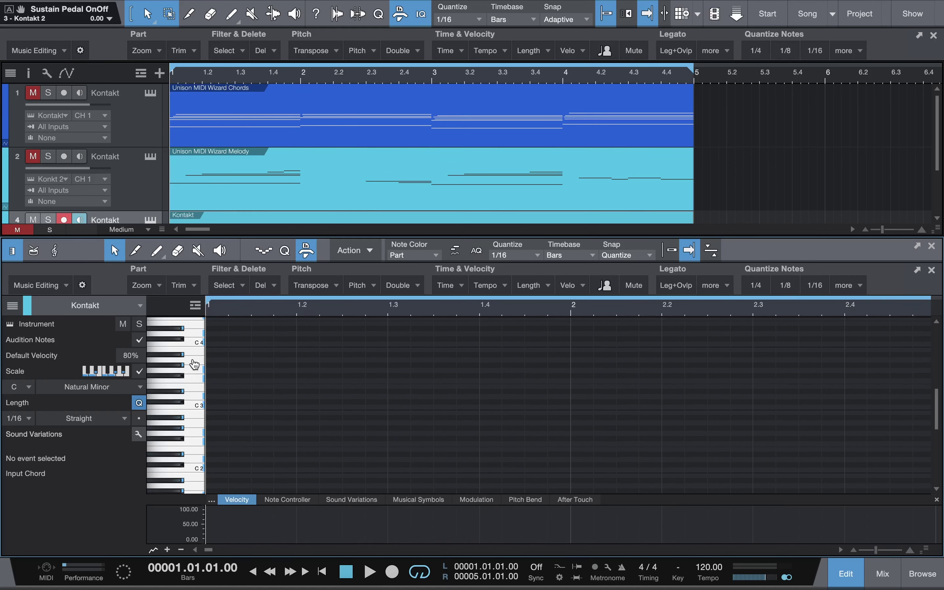
Step: Load The Gentleman piano into the new track's Kontakt instrument and close the instrument window
left_click(180, 367)
scroll(188, 172, "down", 3)
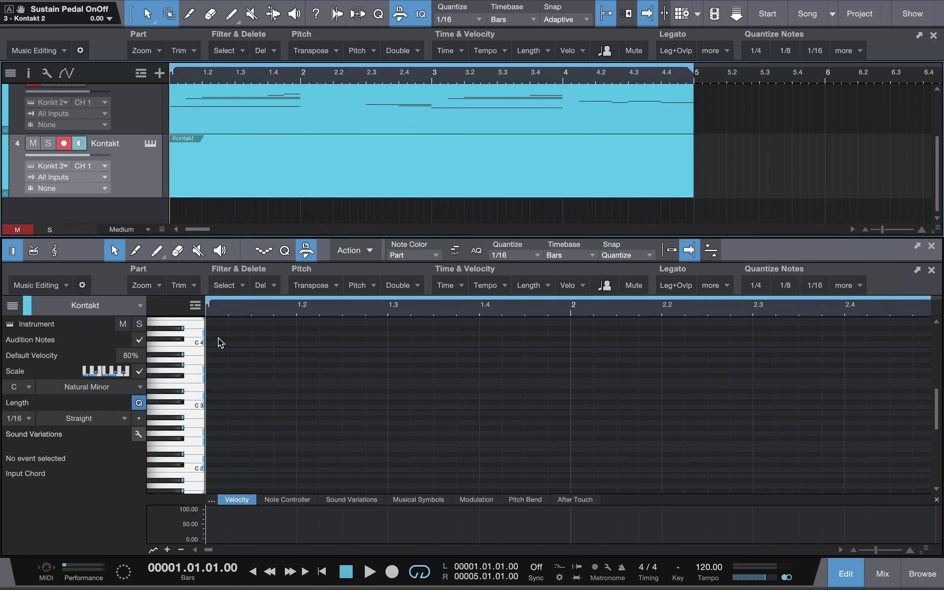
left_click(152, 144)
left_click(195, 322)
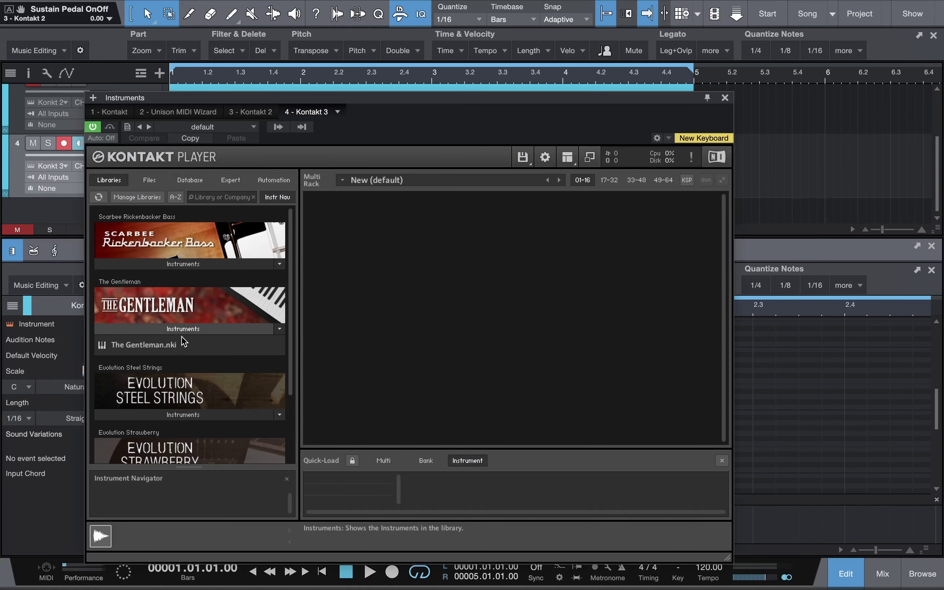
left_click_drag(190, 345, 440, 346)
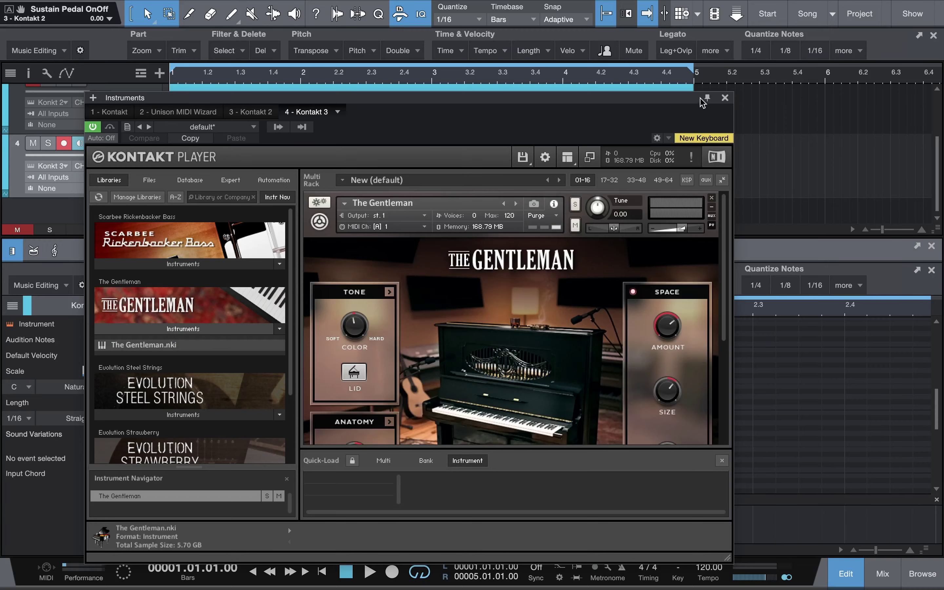
left_click(725, 98)
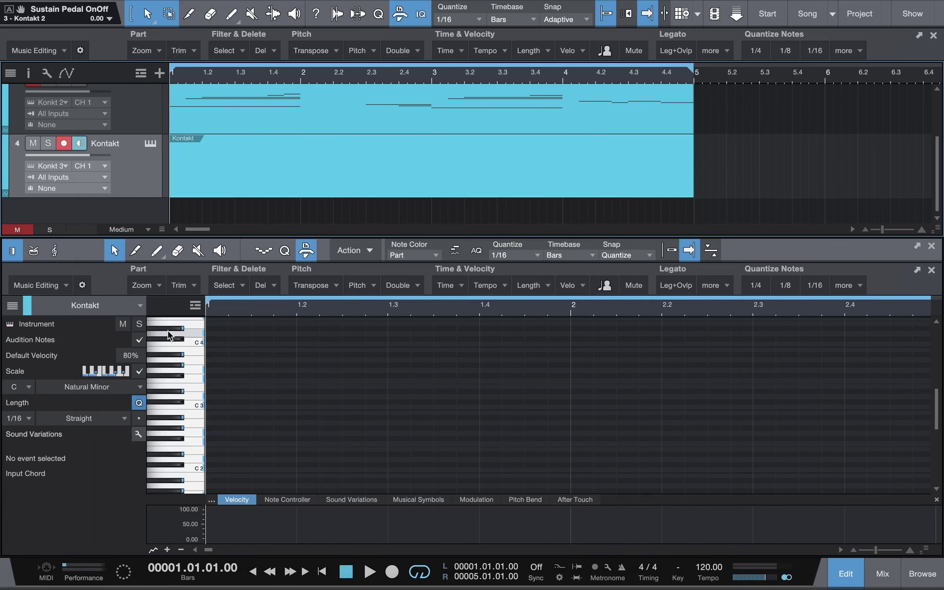
Step: Audition piano keys, add a C3 note at the start of bar 1 and turn on snapping in the note editor
left_click(199, 367)
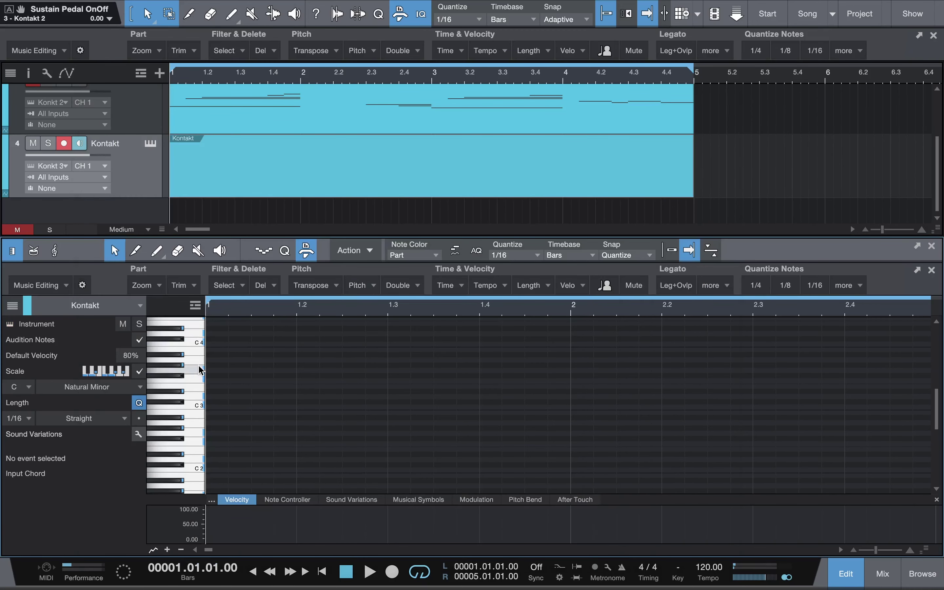
left_click(197, 381)
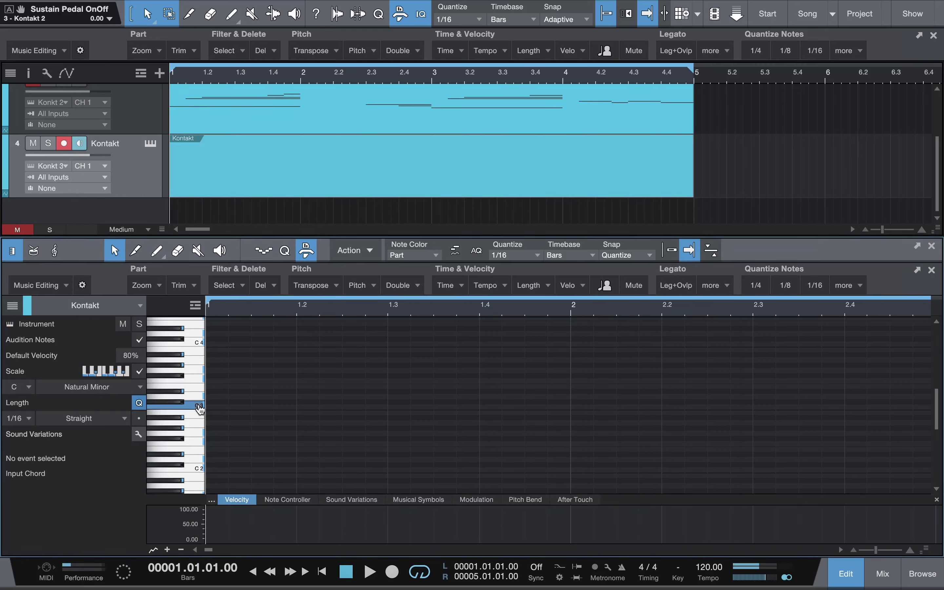
double_click(214, 408)
left_click_drag(221, 408, 216, 408)
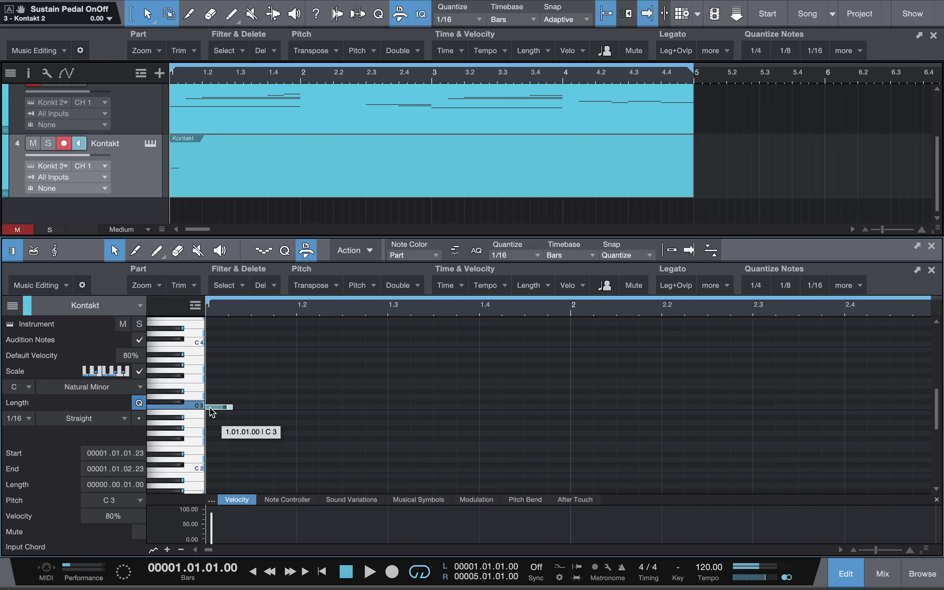
key("n")
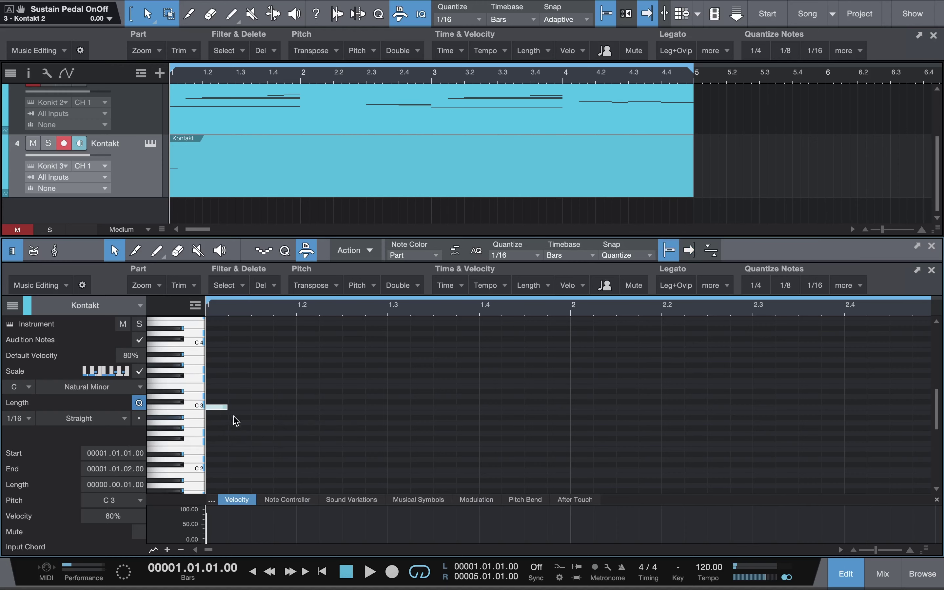
Step: Lengthen the C3 note to one full bar and play it back
left_click_drag(226, 407, 570, 410)
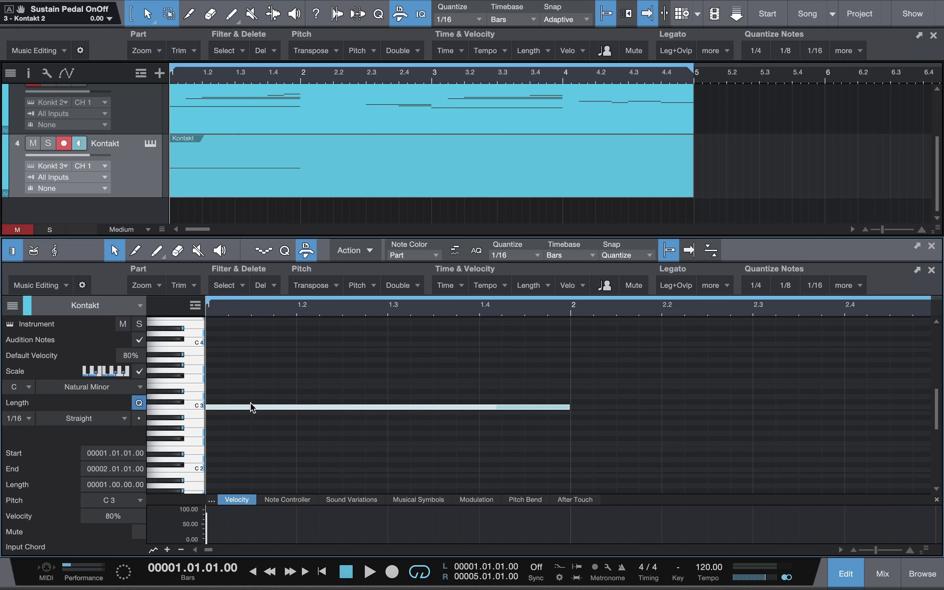
key("space")
key("space")
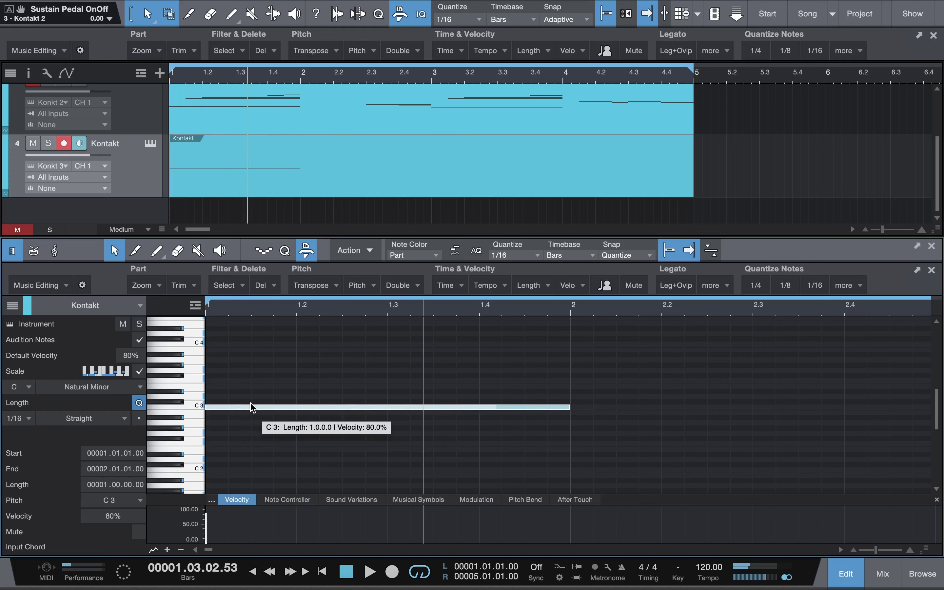
key("comma")
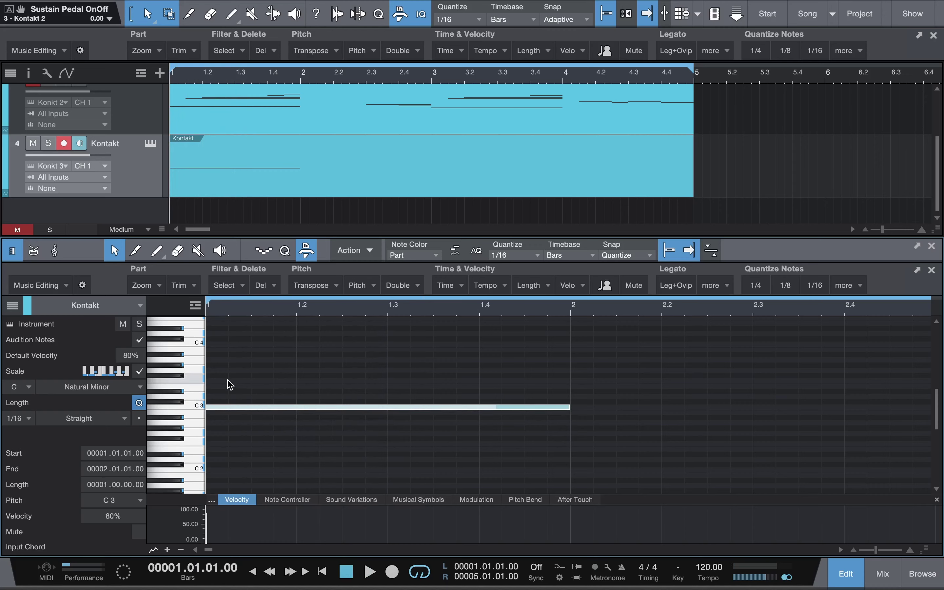
Step: Add a one-bar F3 note above C3 and raise it by semitones to G3, playing back each interval
left_click(209, 384)
mouse_move(209, 384)
left_mouse_down()
mouse_move(452, 383)
mouse_move(562, 402)
left_mouse_up()
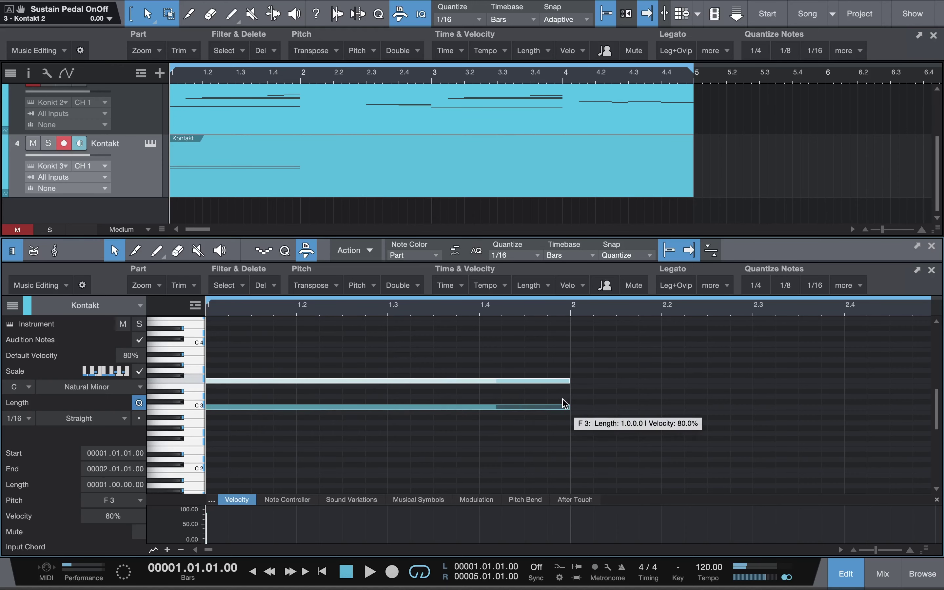
key("space")
left_click_drag(275, 382, 275, 377)
key("space")
key("space")
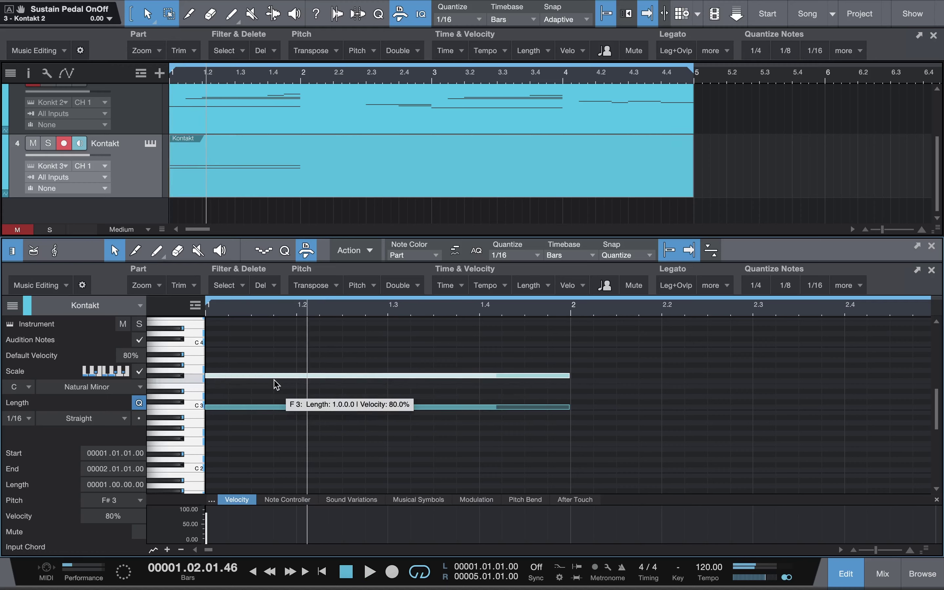
key("Up")
key("space")
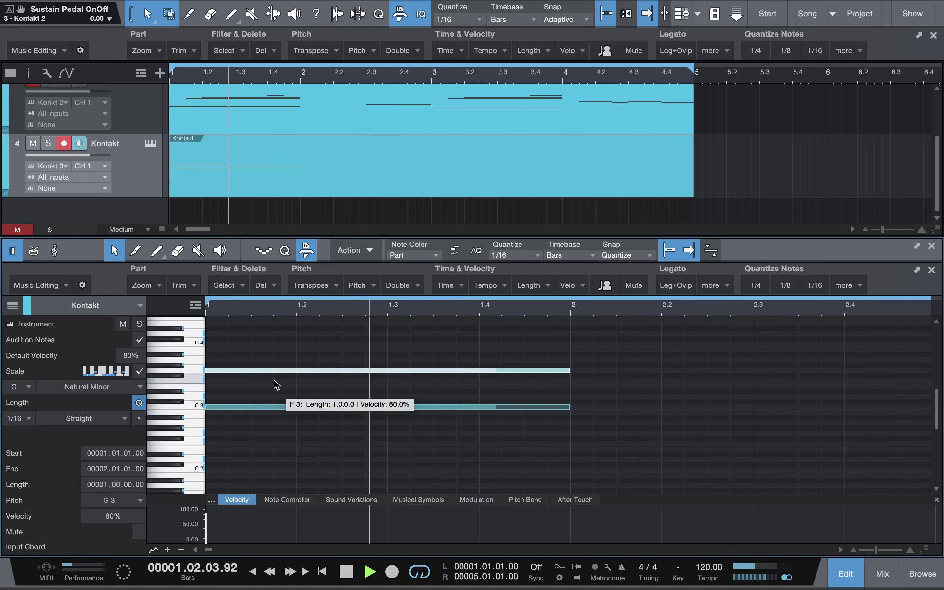
key("space")
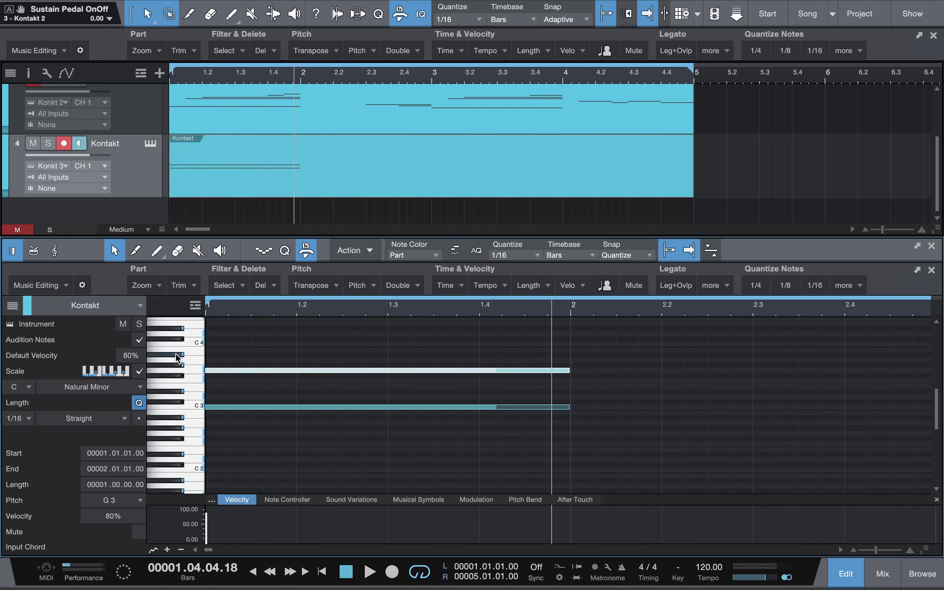
Step: Add a one-bar A#3 note above G3 and raise it by semitones to C4, playing back each combination
left_click_drag(212, 355, 566, 357)
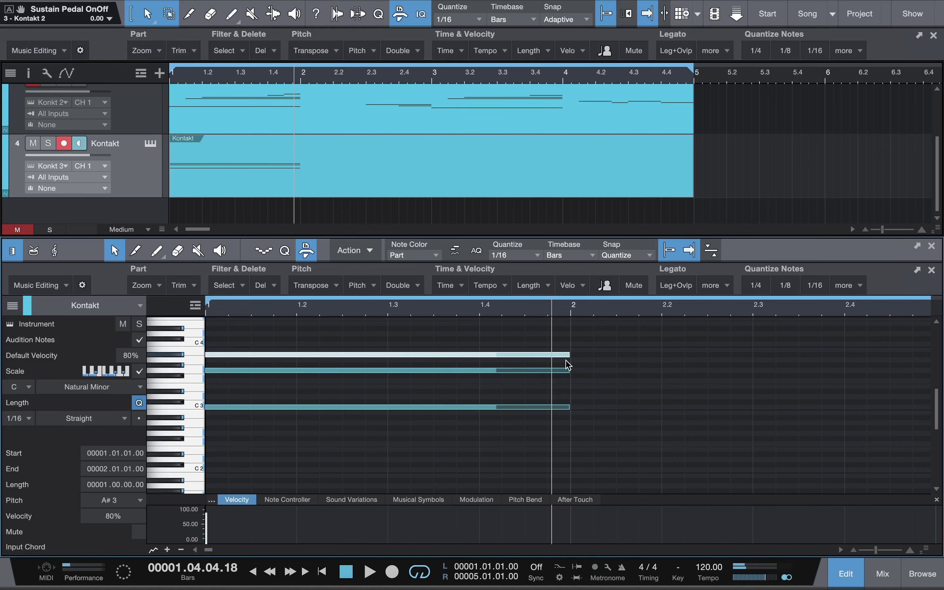
key("space")
key("space")
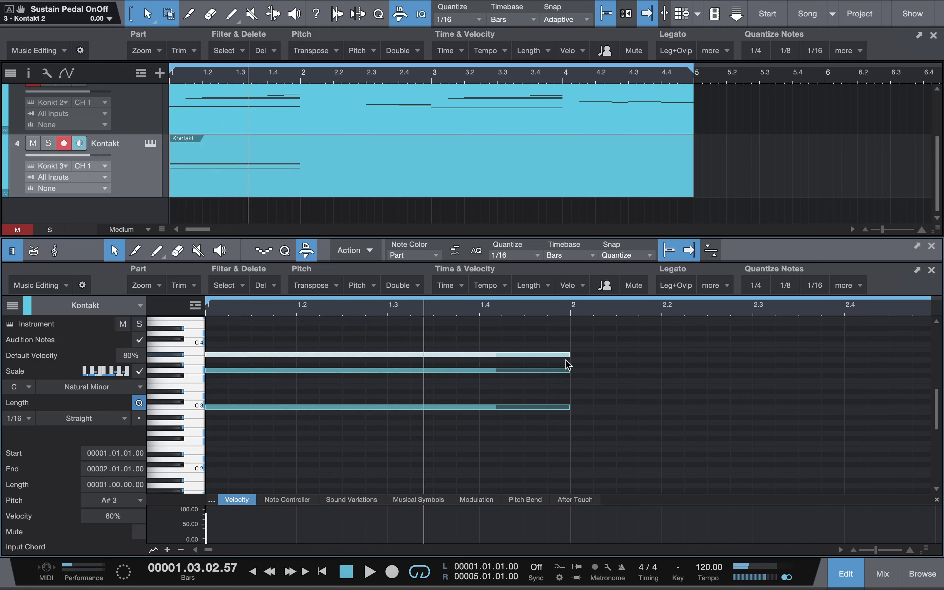
key("Up")
key("Home")
key("space")
key("space")
key("Up")
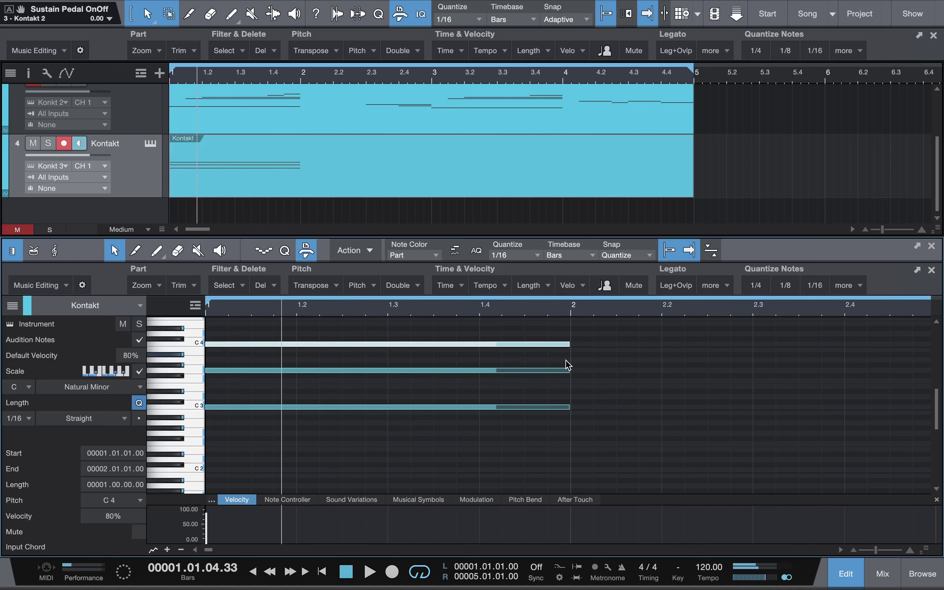
key("Home")
key("space")
key("space")
Step: Lower the C4 note to D#3, between C3 and G3, and play back the chord
key("Down")
key("Down")
key("Down")
key("Down")
key("Down")
key("Down")
key("Down")
key("Down")
key("Down")
key("Down")
key("Down")
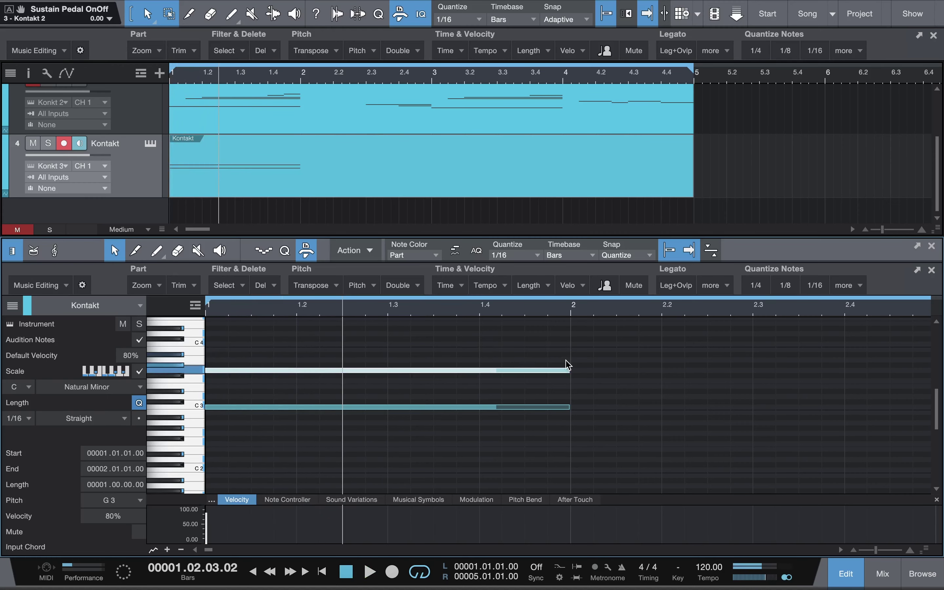
key("Up")
key("Up")
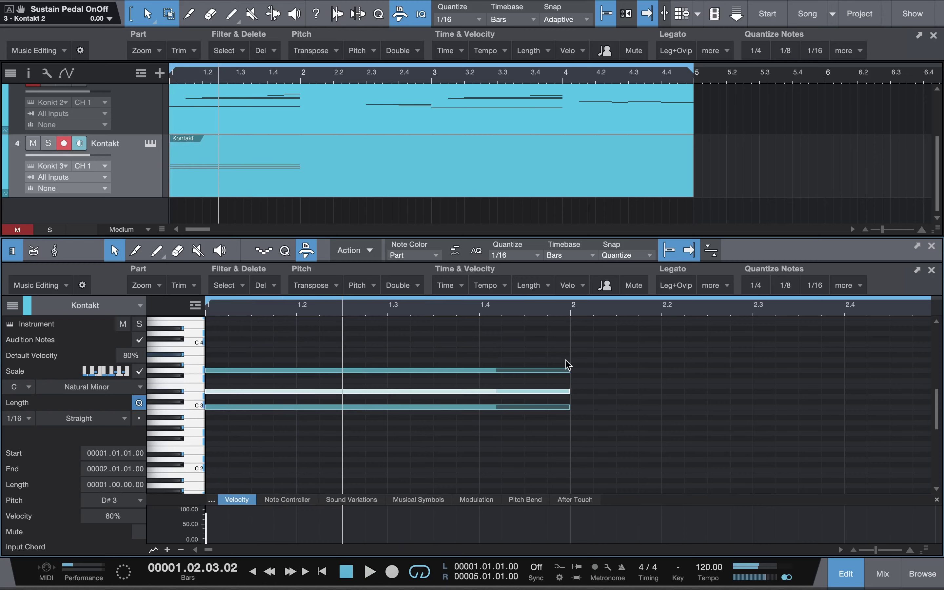
key("Home")
key("space")
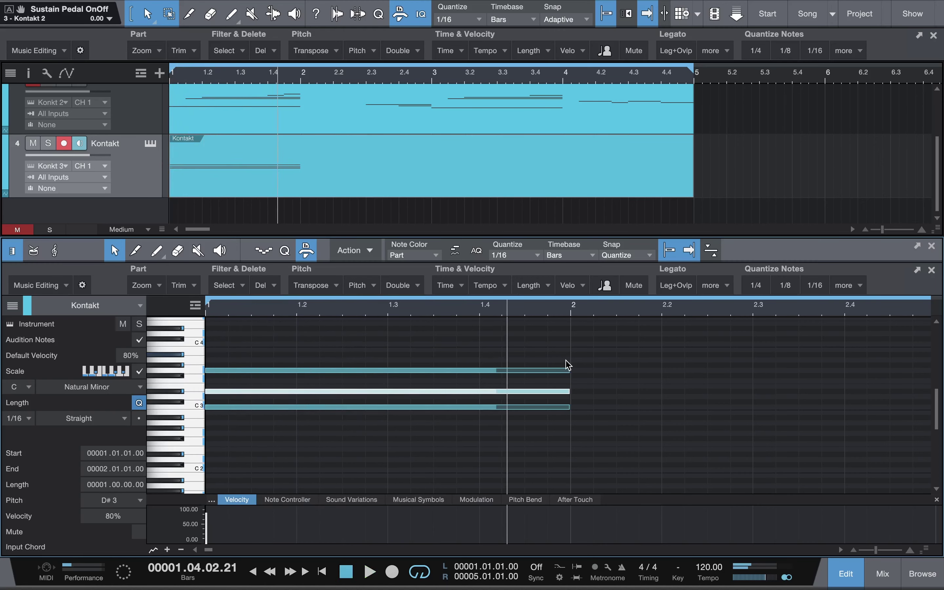
key("Home")
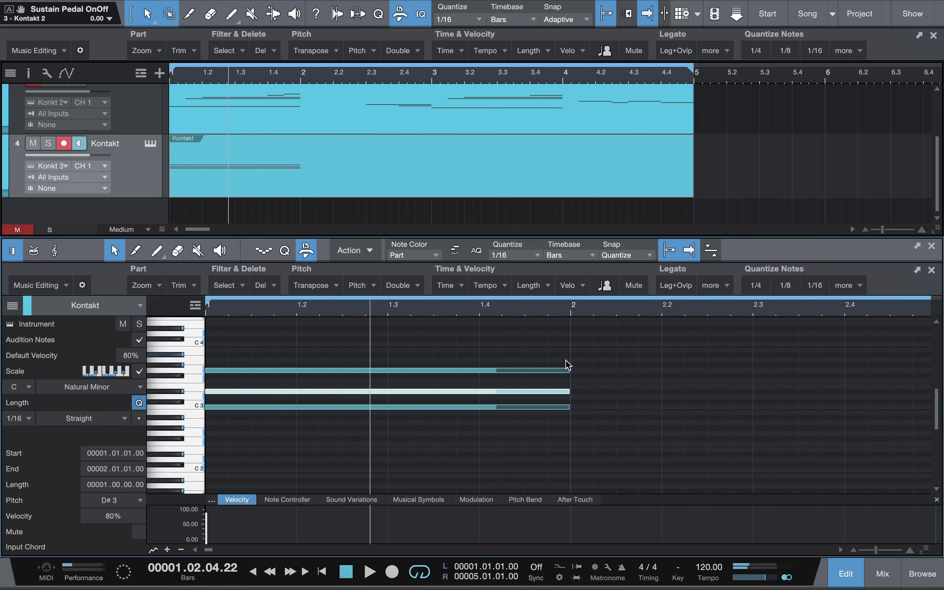
Step: Try the middle note at F#3 and play back the chord
key("Up")
key("Up")
key("Up")
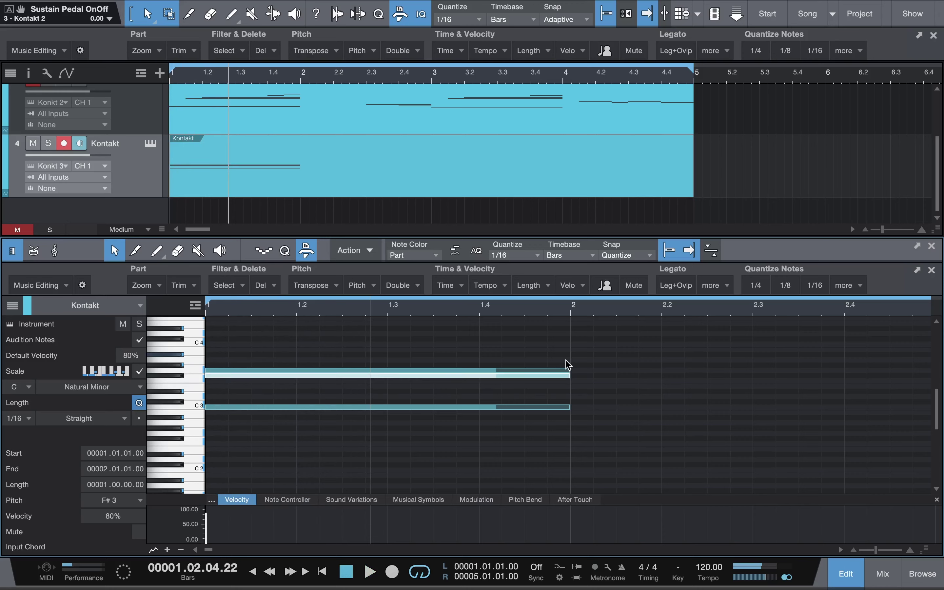
key("space")
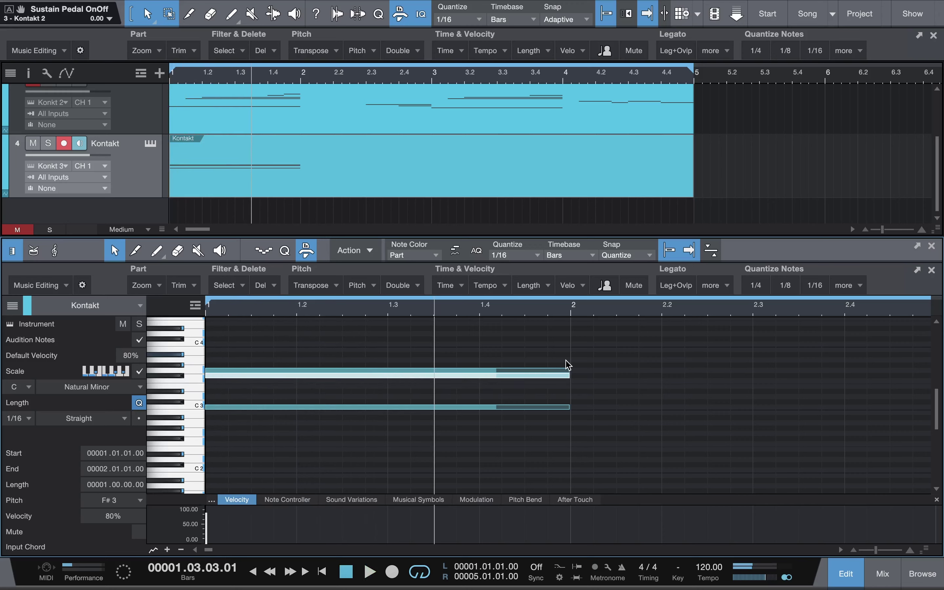
key("space")
key("space")
key("space")
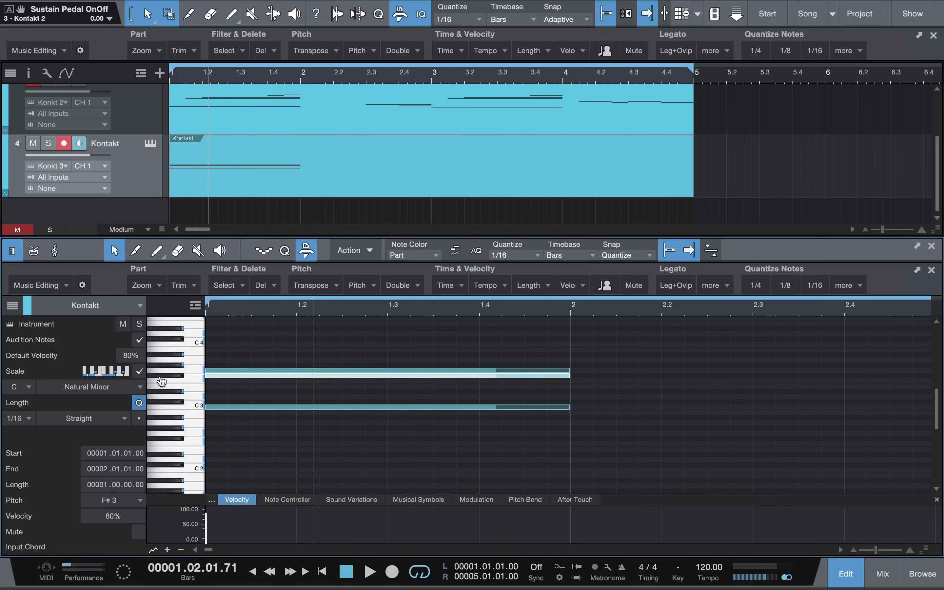
Step: Lower the middle note through F3 to D#3, playing back the chord at each of these pitches
left_click_drag(213, 379, 215, 382)
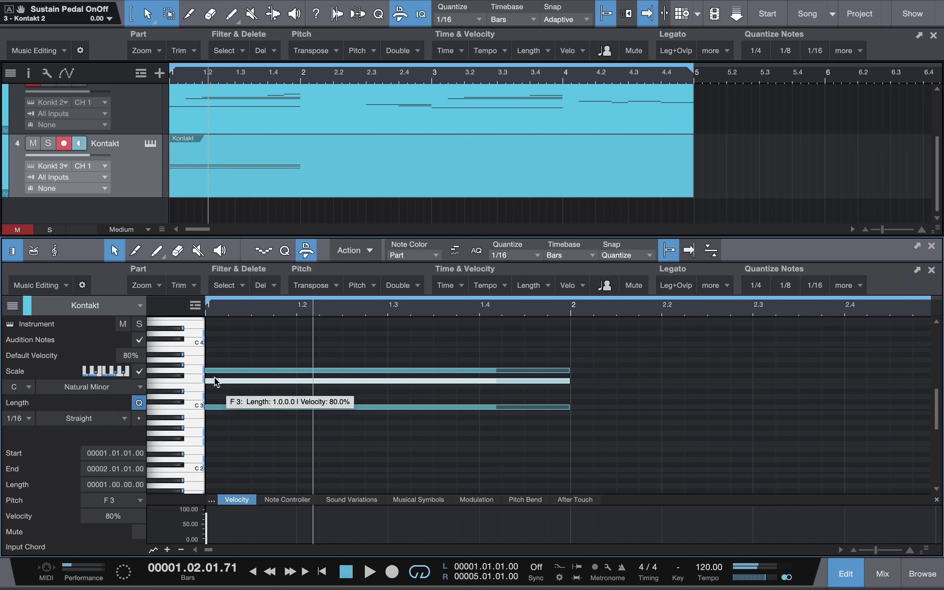
key("f")
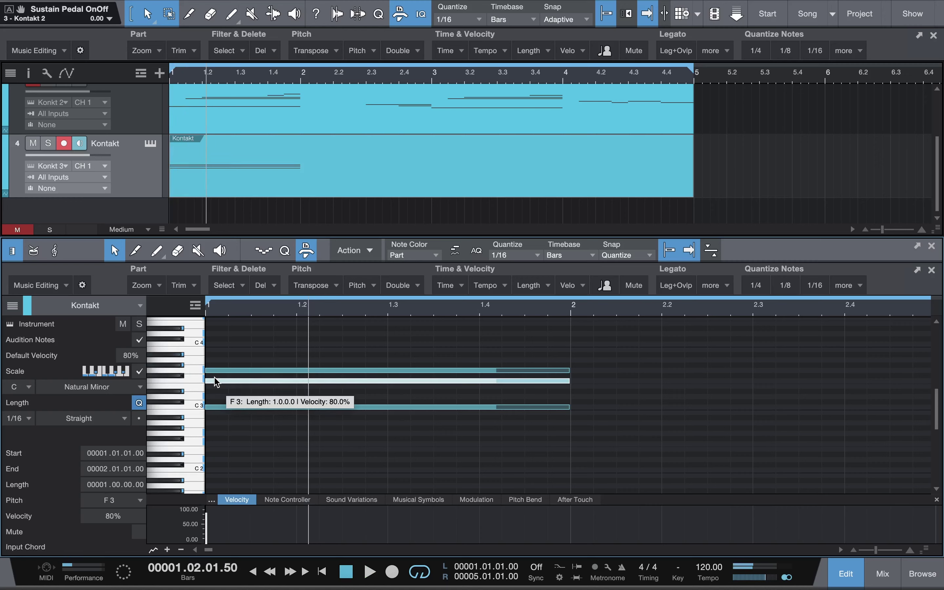
key("Down")
key("Down")
key("Home")
key("space")
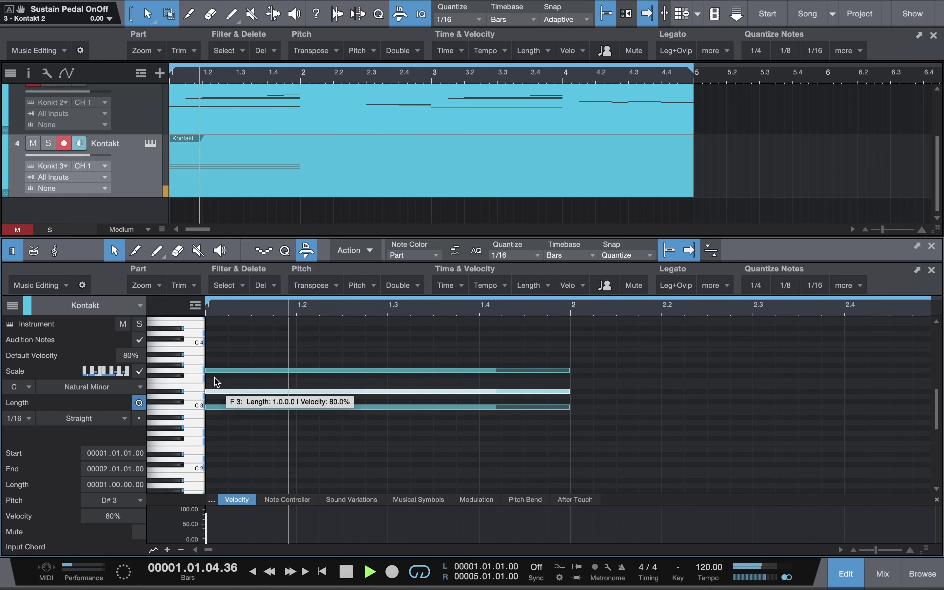
key("space")
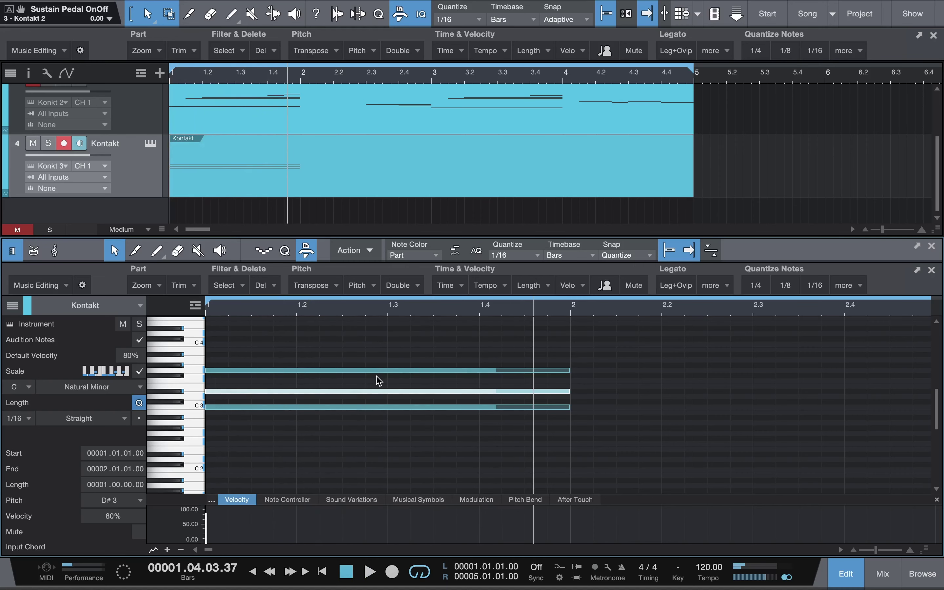
Step: Delete the three hand-built chord notes and add a fresh one-bar C3 note at the start of bar 1
left_click_drag(250, 351, 412, 421)
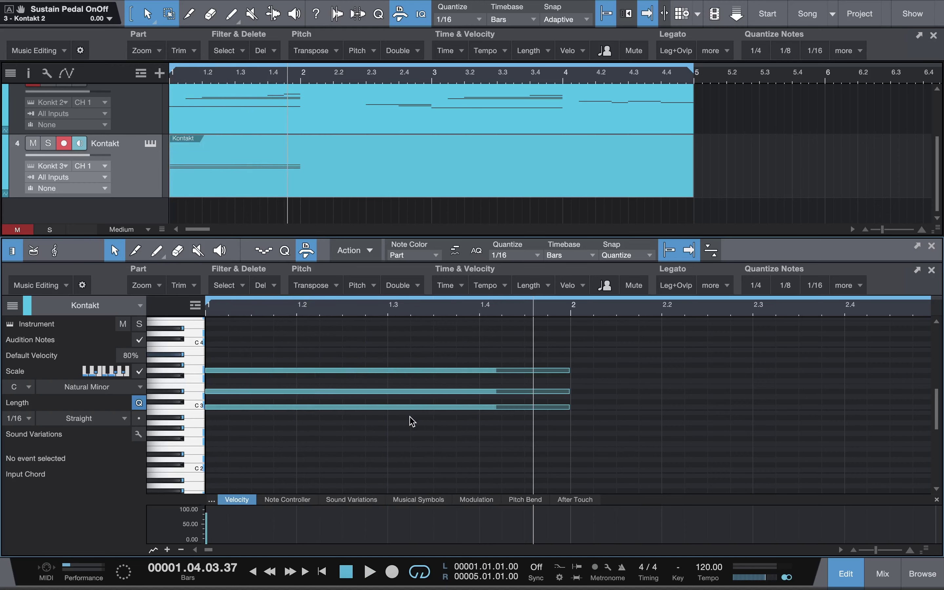
key("Delete")
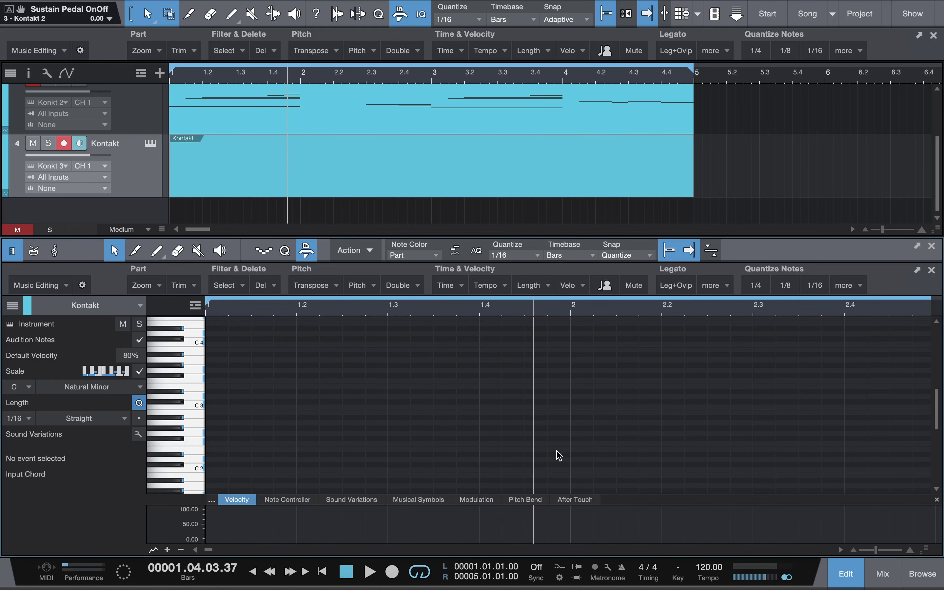
left_click(210, 408)
left_click_drag(228, 407, 570, 440)
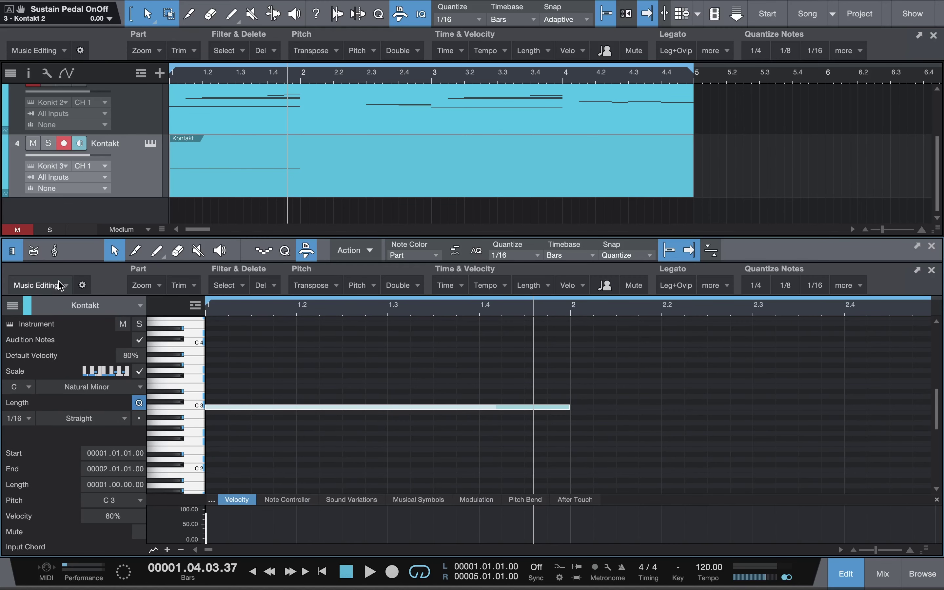
Step: Create a Minor Triad chord from the C3 note and play it back
left_click(411, 290)
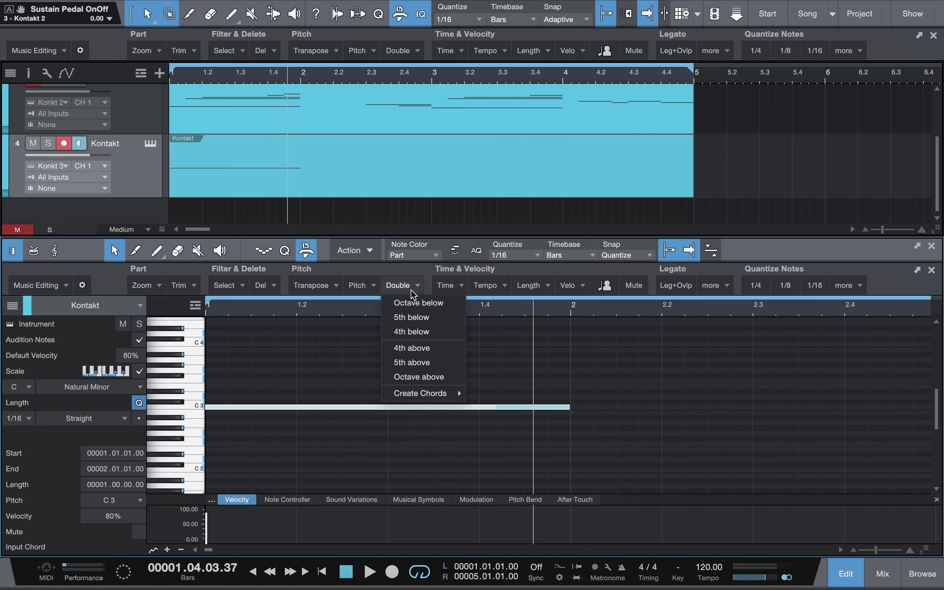
mouse_move(449, 399)
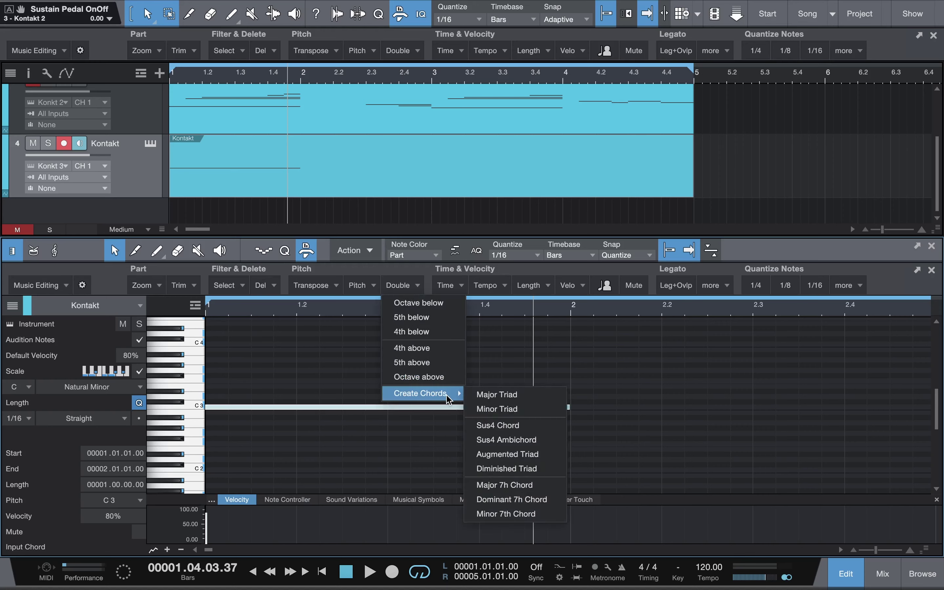
left_click(504, 414)
key("space")
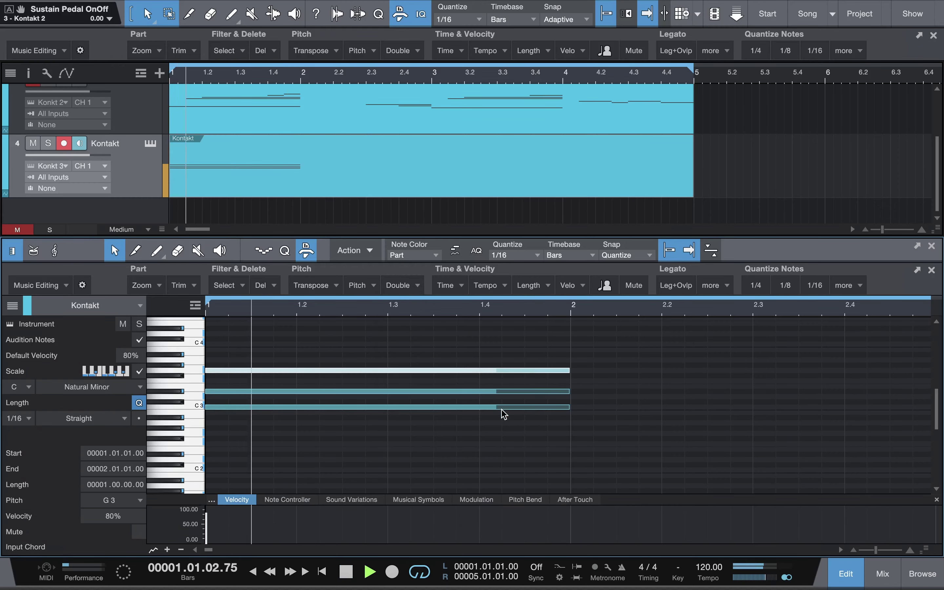
Step: Add a one-bar G2 note in bar 2, create a Minor Triad from it and play it back
key("space")
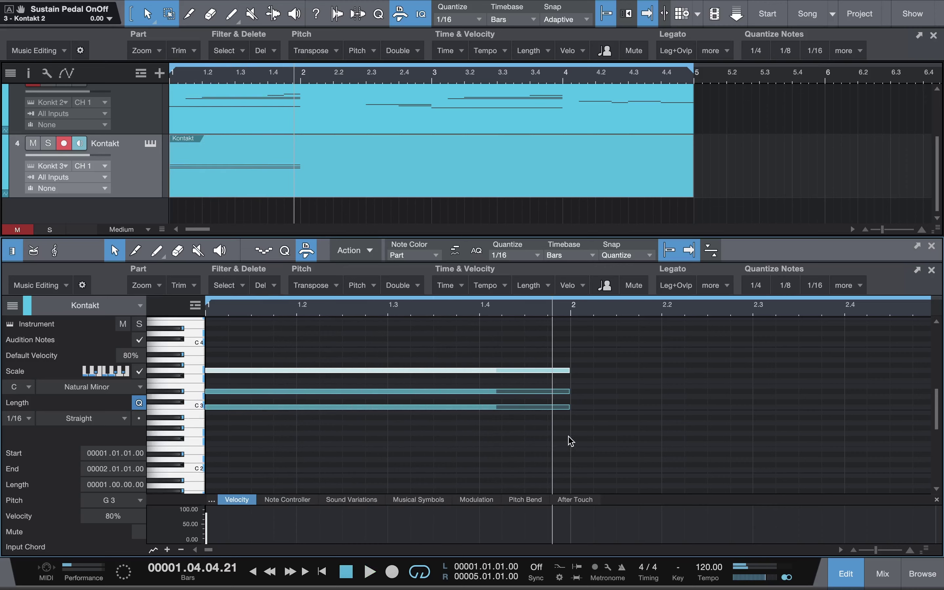
mouse_move(576, 434)
left_mouse_down()
mouse_move(929, 445)
mouse_move(808, 443)
left_mouse_up()
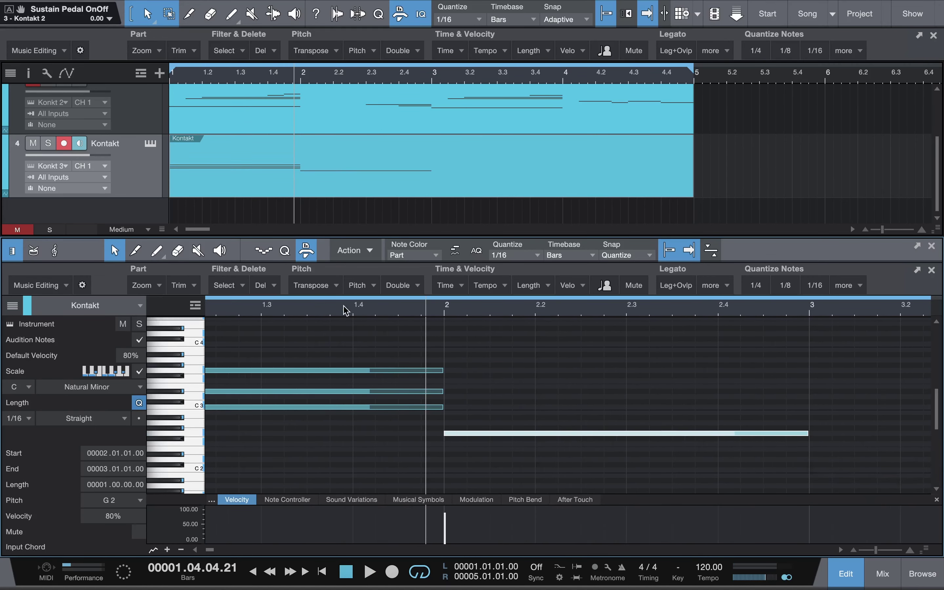
left_click(396, 286)
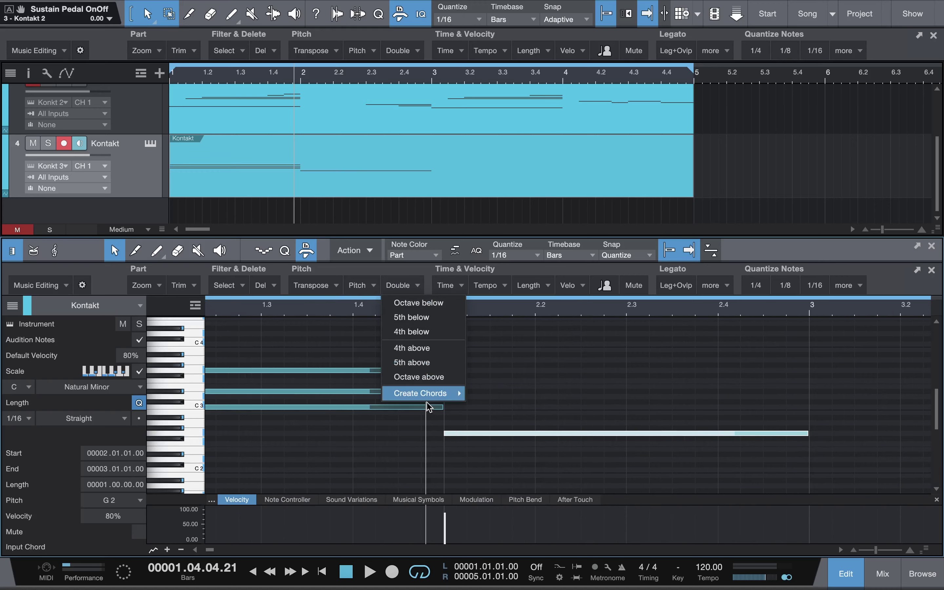
mouse_move(460, 393)
left_click(493, 409)
key("space")
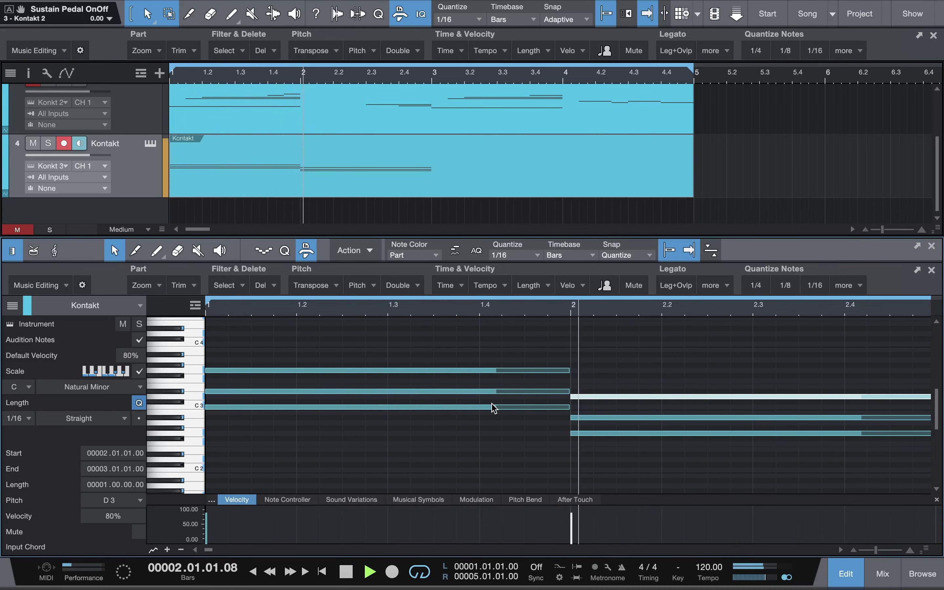
key("space")
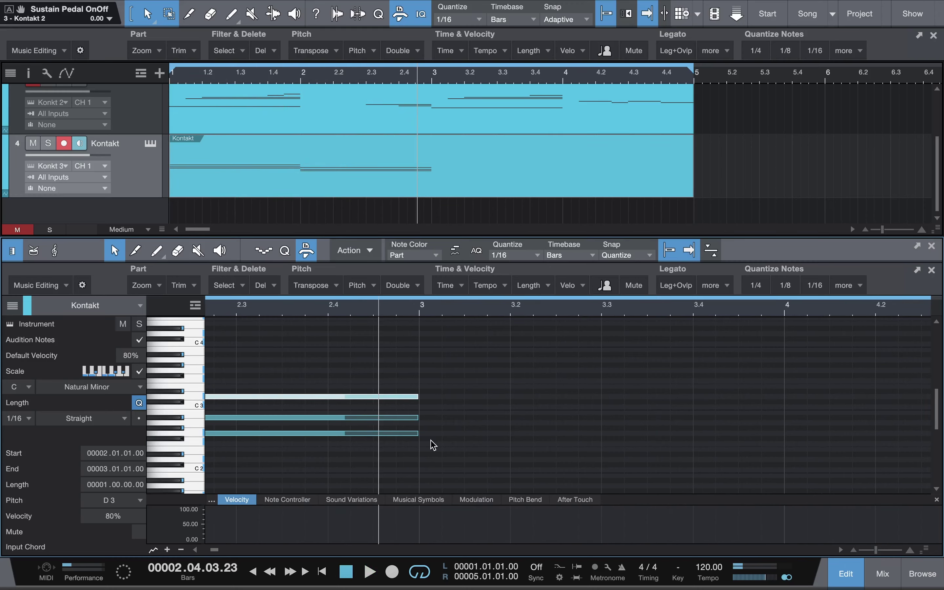
Step: Add a one-bar F2 note in bar 3, create a Minor 7th Chord from it and play it back
mouse_move(421, 443)
left_mouse_down()
mouse_move(642, 461)
mouse_move(784, 449)
left_mouse_up()
left_click(402, 286)
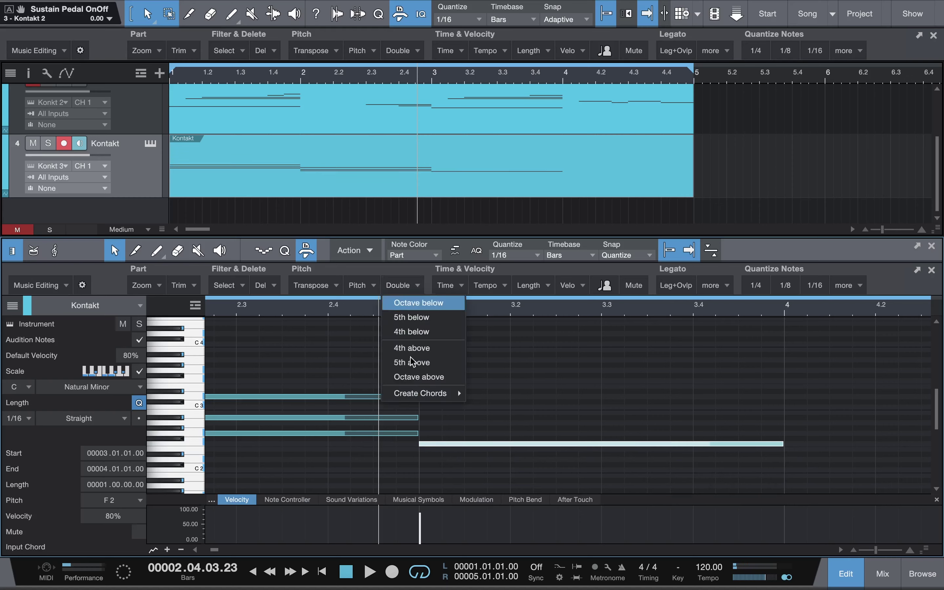
mouse_move(429, 394)
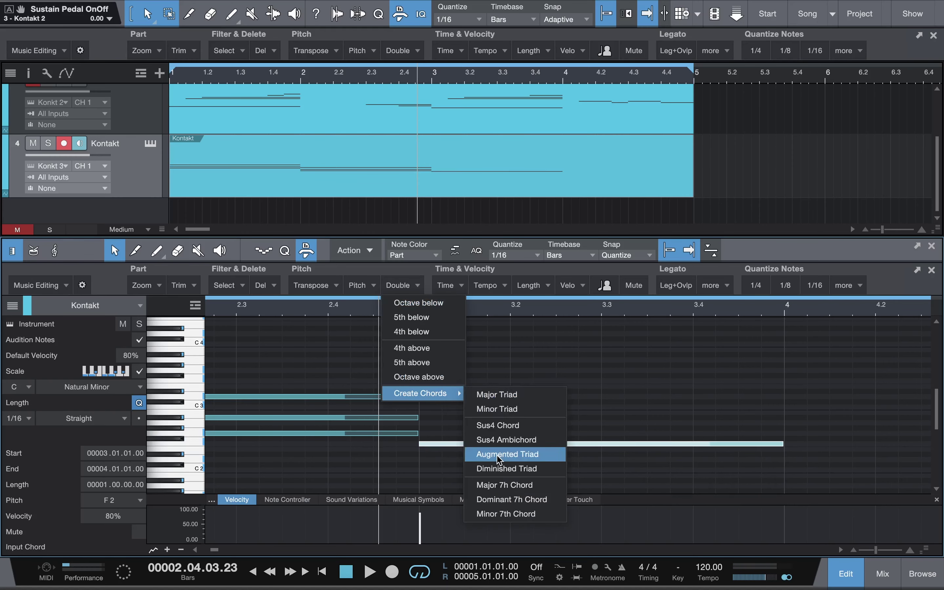
left_click(523, 514)
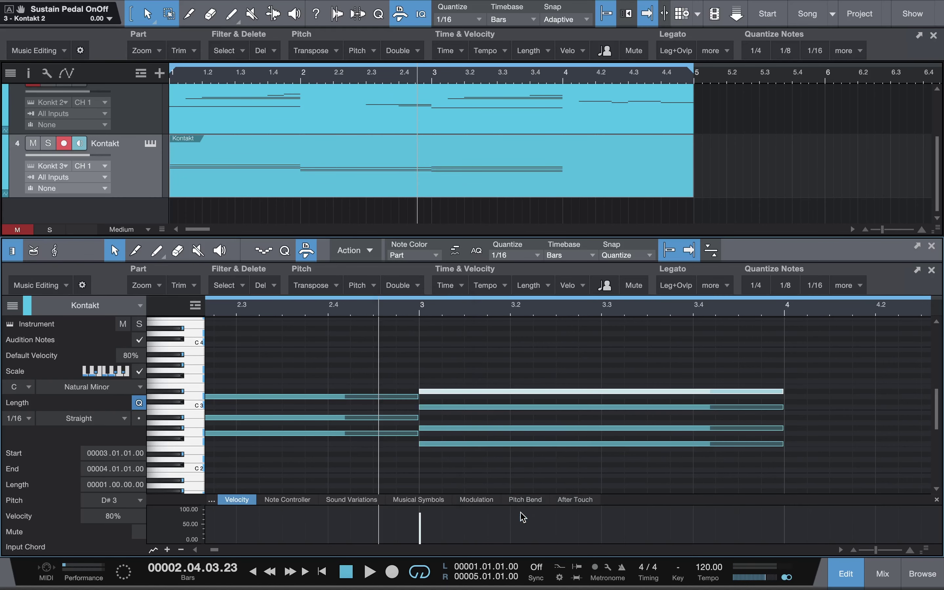
key("space")
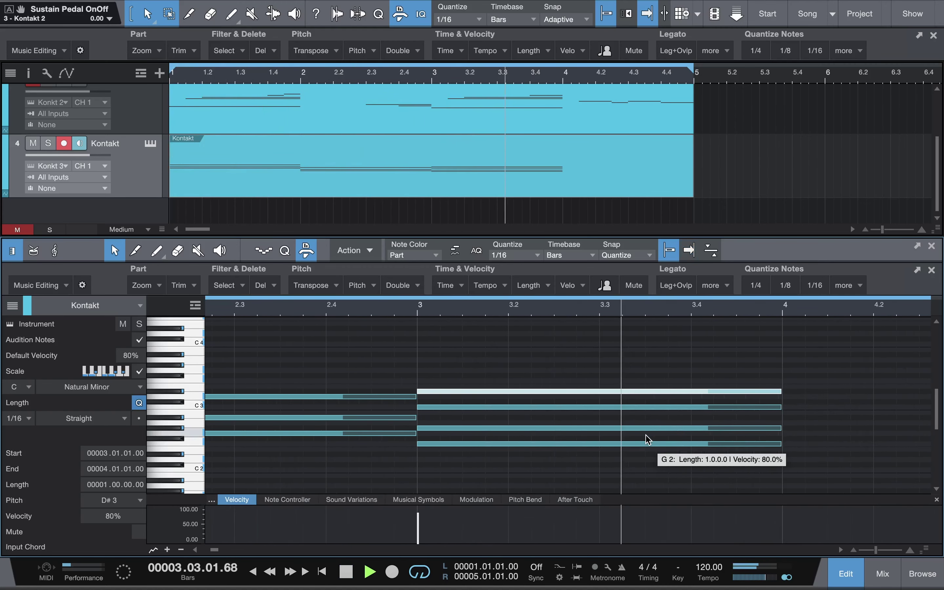
key("space")
Step: Add an A#2 note at the start of bar 4 and lengthen it to one full bar
scroll(306, 402, "left", 5)
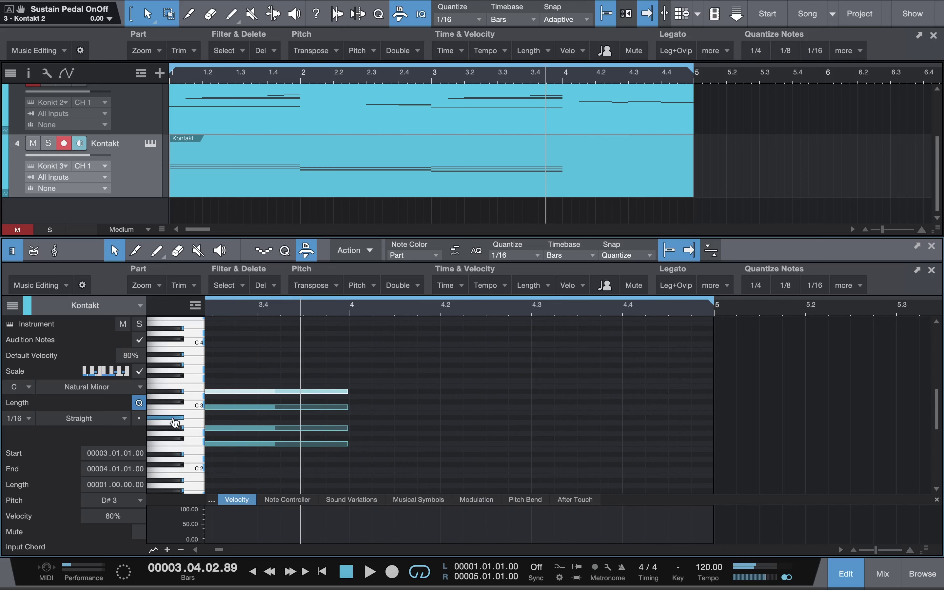
left_click(356, 418)
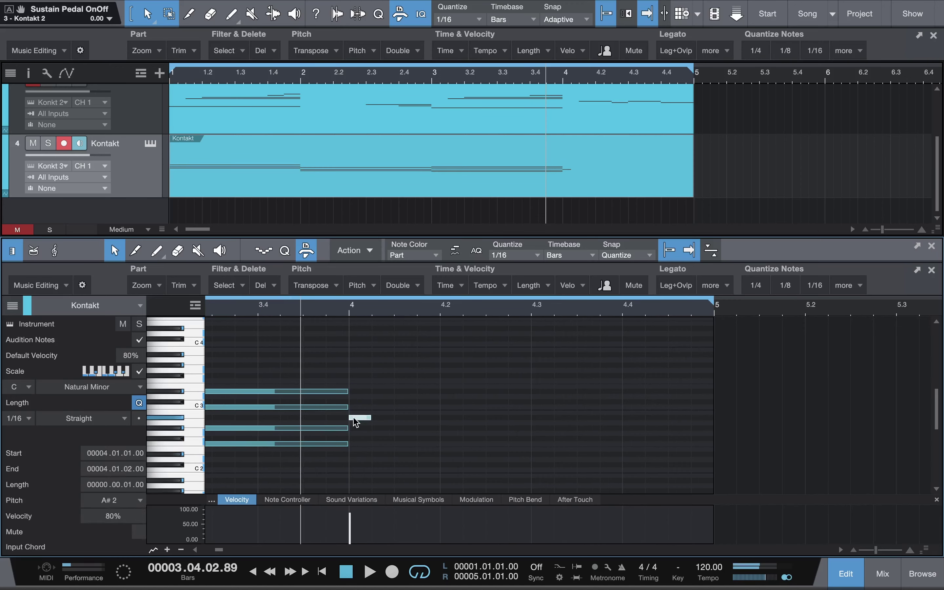
left_click_drag(369, 420, 721, 446)
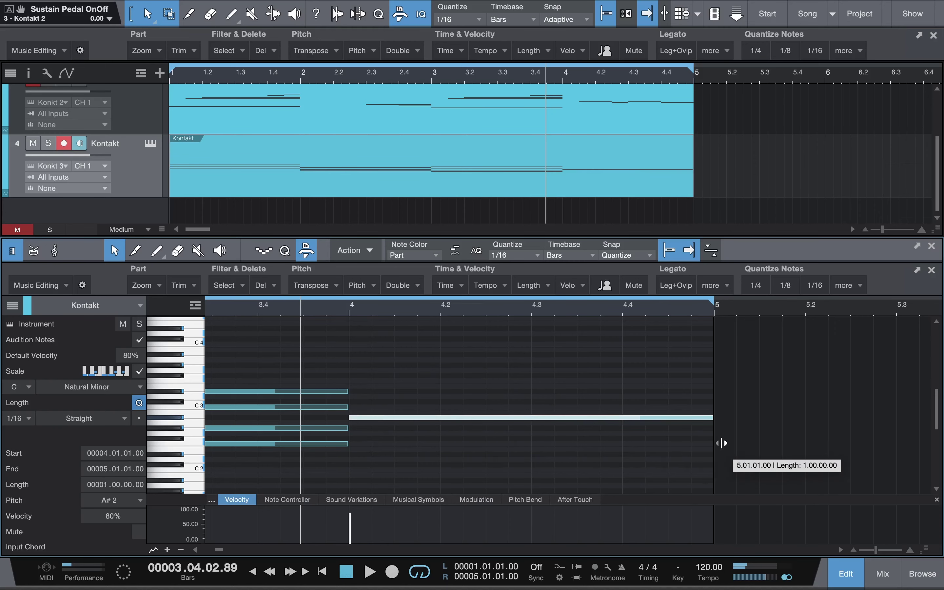
Step: Try creating a Minor Triad from the A#2 note in bar 4 and play it back
left_click(405, 291)
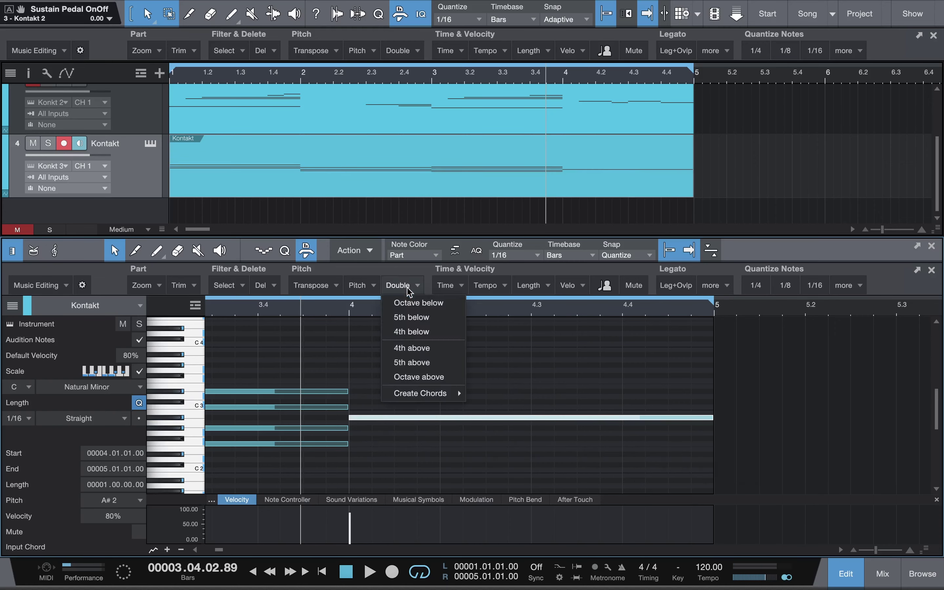
mouse_move(445, 394)
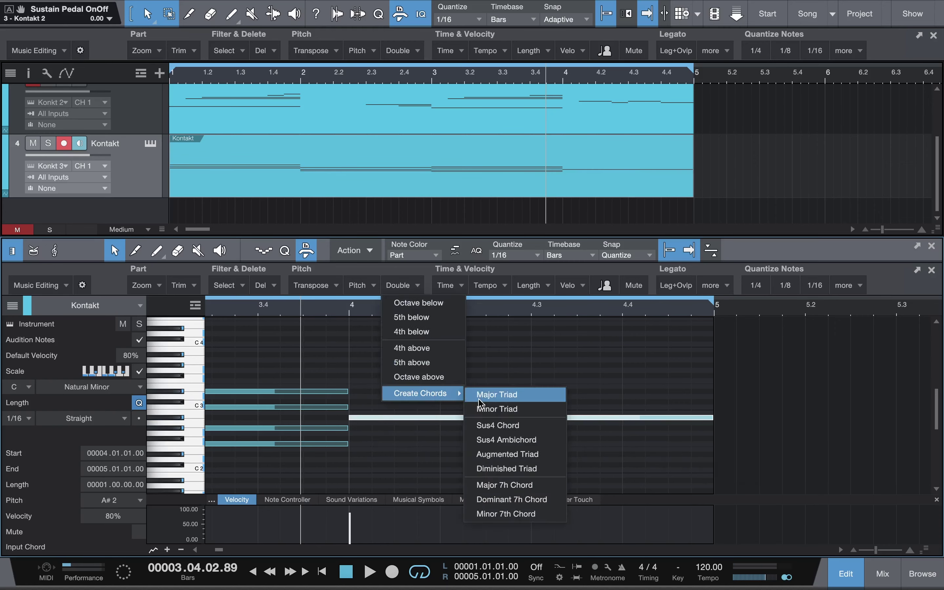
left_click(510, 409)
key("comma")
key("space")
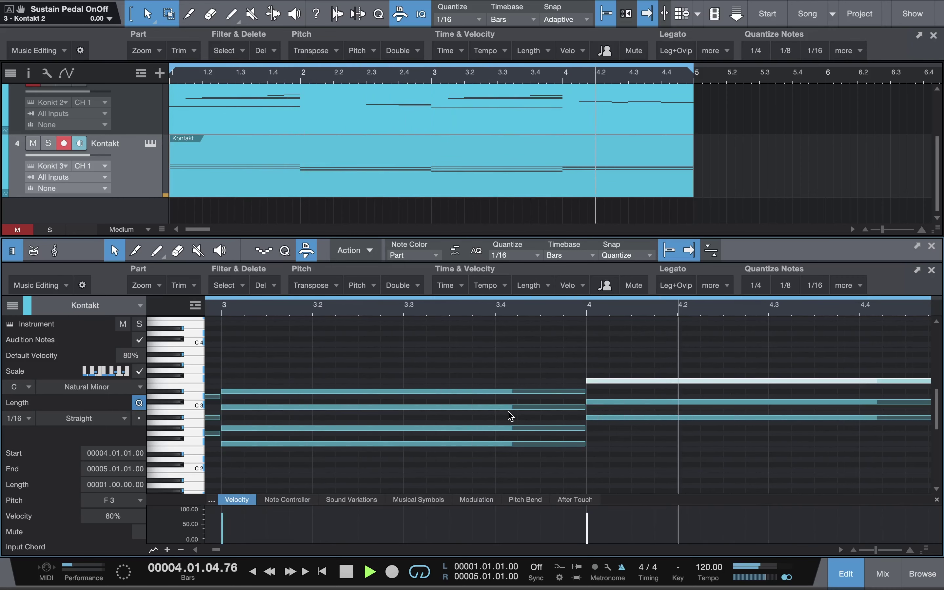
key("space")
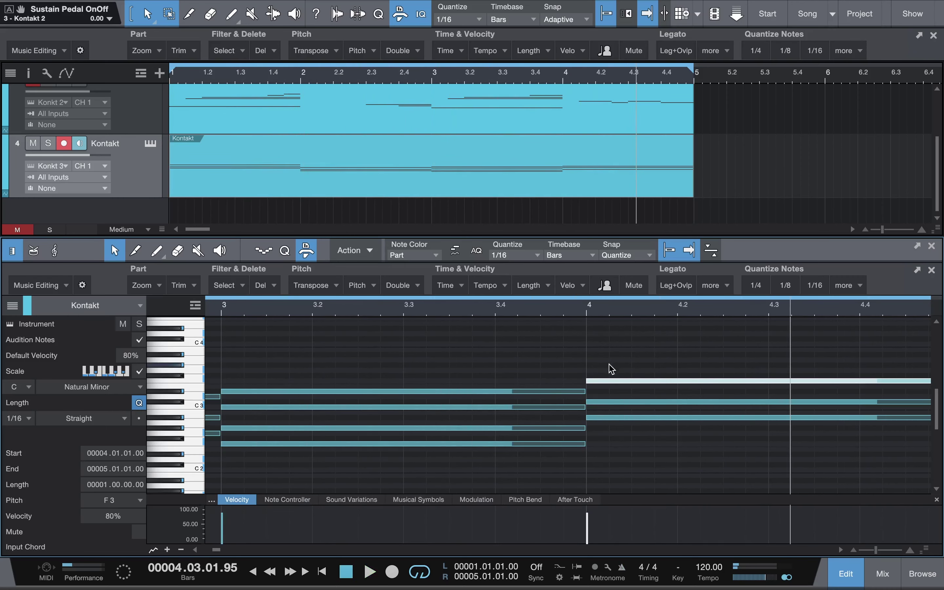
Step: Try moving the bar 4 chord's F3 note down to G2 and play back the chord
left_click_drag(600, 384, 601, 441)
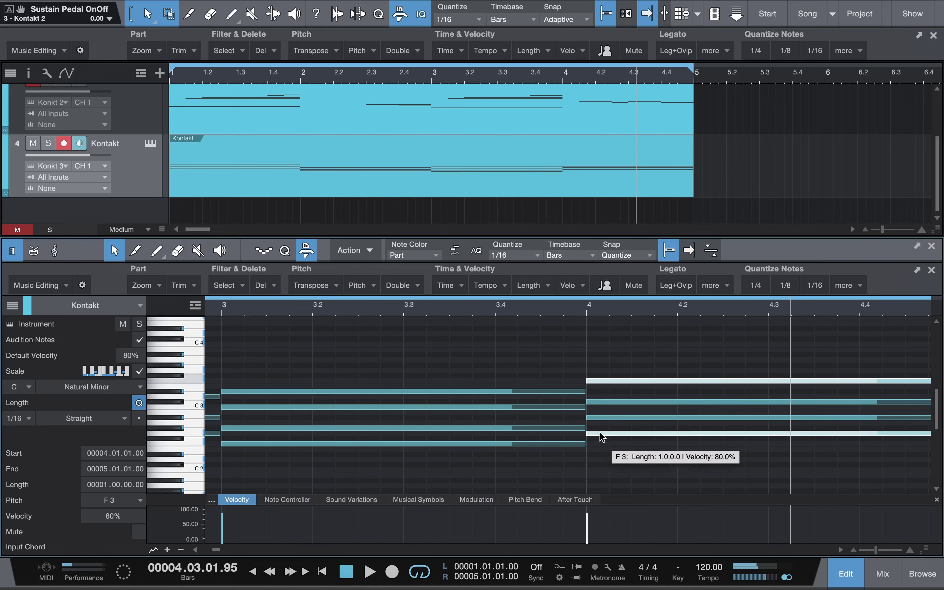
left_click(537, 312)
key("space")
key("space")
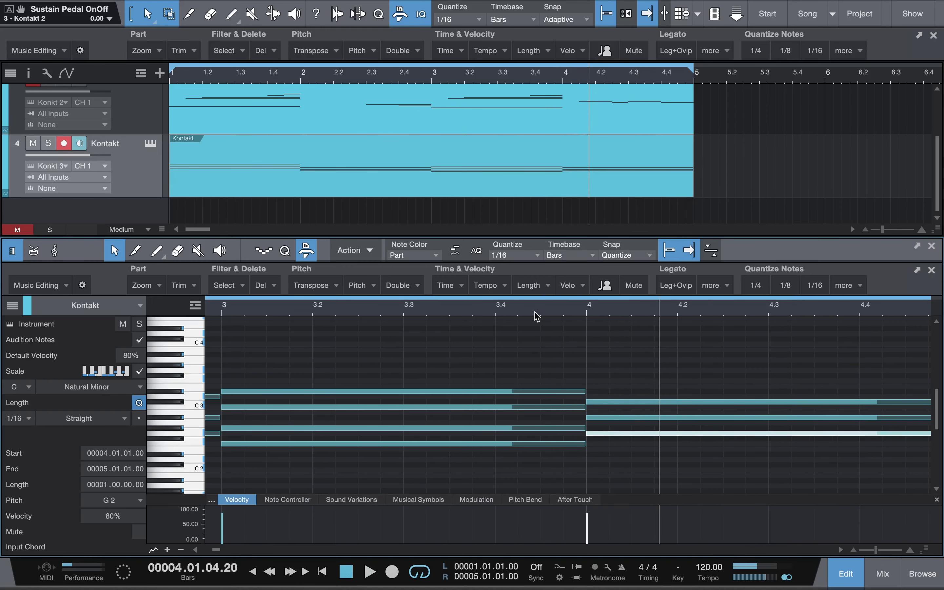
Step: Remove the G2 and C#3 notes from the bar 4 chord, leaving only A#2
key("Up")
key("Up")
key("Up")
left_click(616, 397)
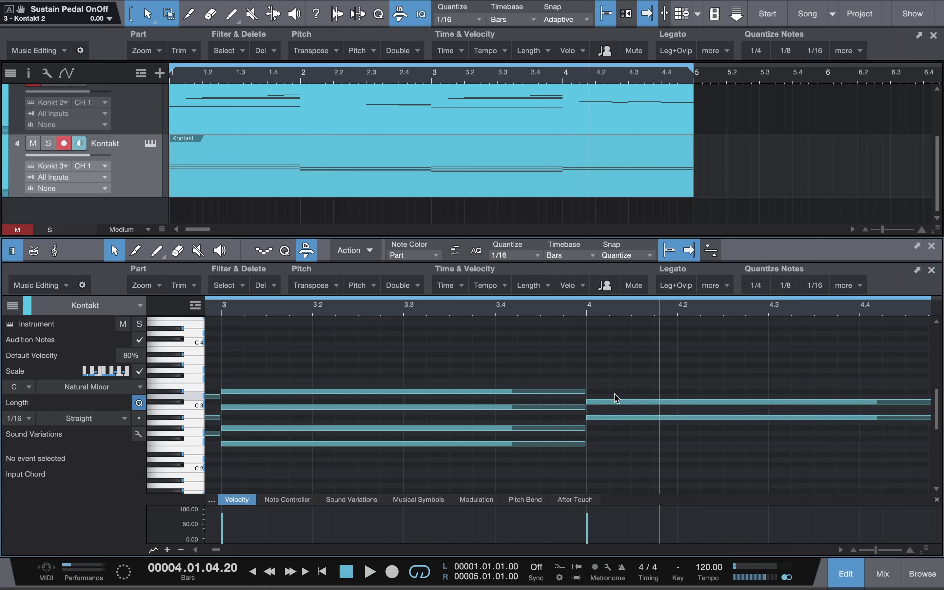
left_click(624, 402)
key("Down")
key("Down")
key("Down")
Step: Try creating a Minor 7th Chord from the A#2 note in bar 4 and play it back
left_click(392, 280)
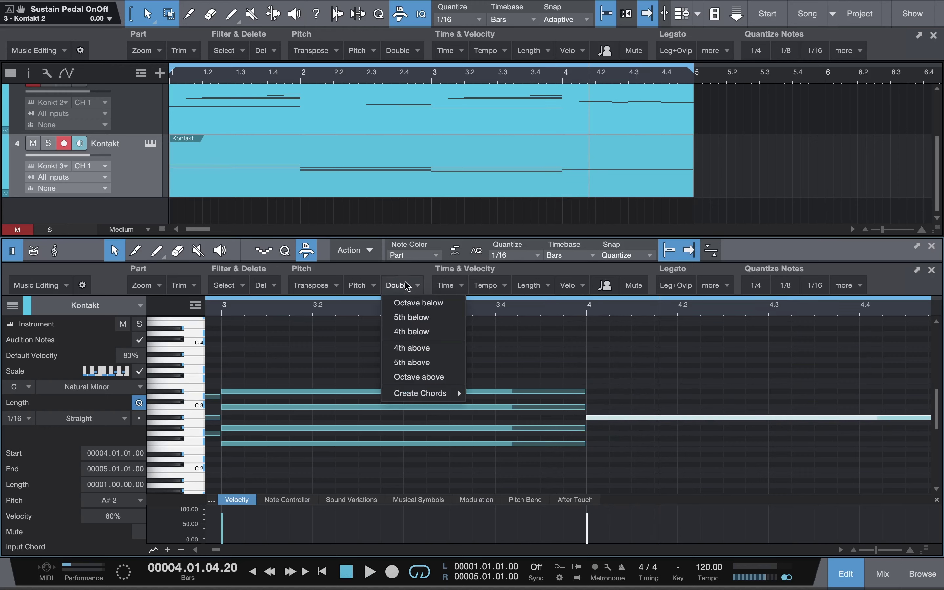
mouse_move(423, 393)
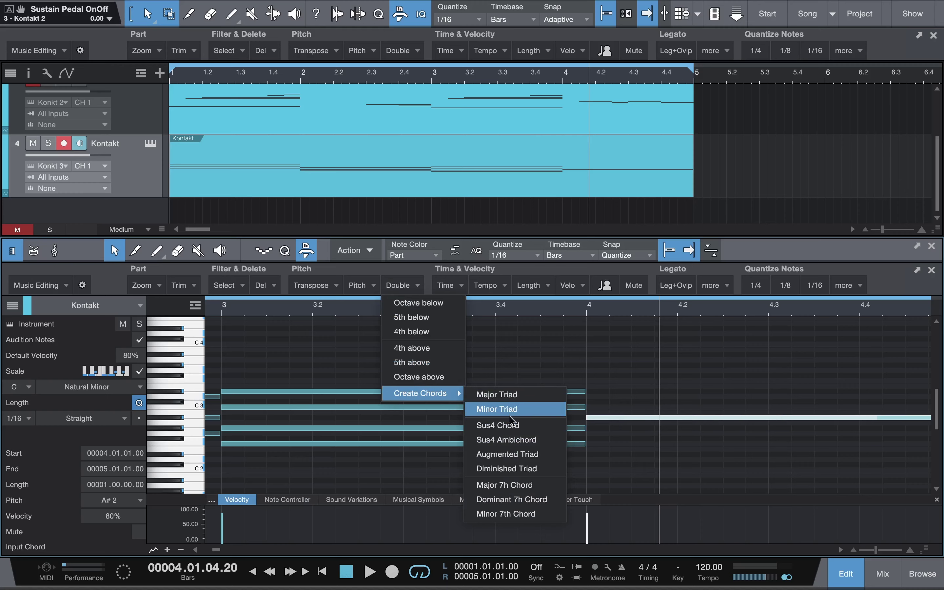
left_click(493, 514)
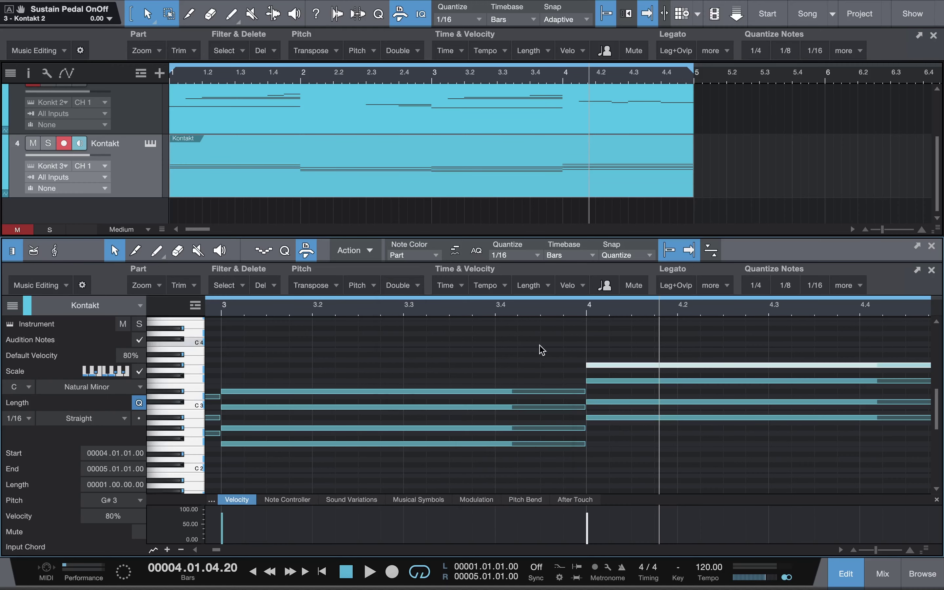
left_click(473, 308)
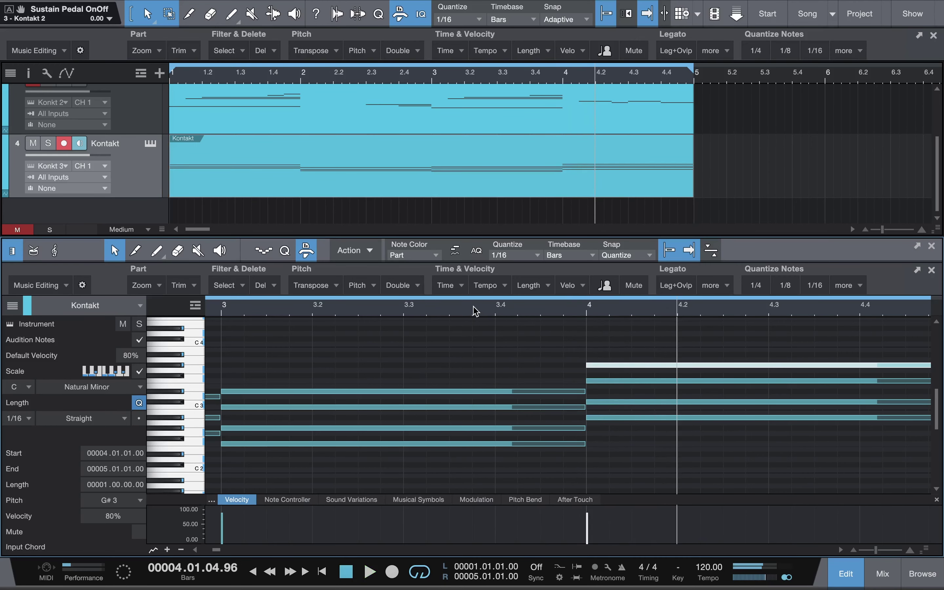
Step: Delete the G#3, F3 and C#3 notes from the bar 4 chord and play back the A#2 note alone
left_click_drag(611, 370, 610, 438)
key("Delete")
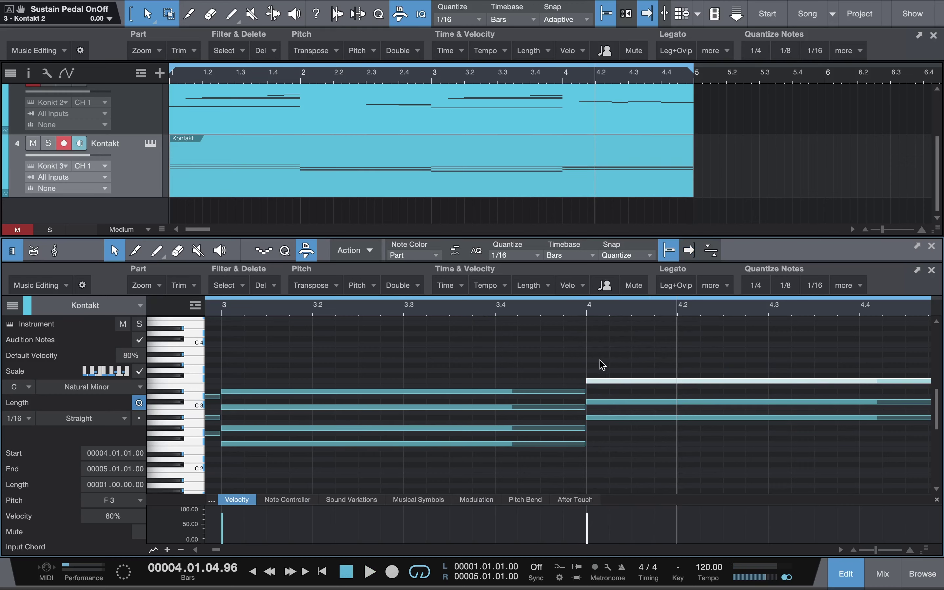
key("Delete")
key("Delete")
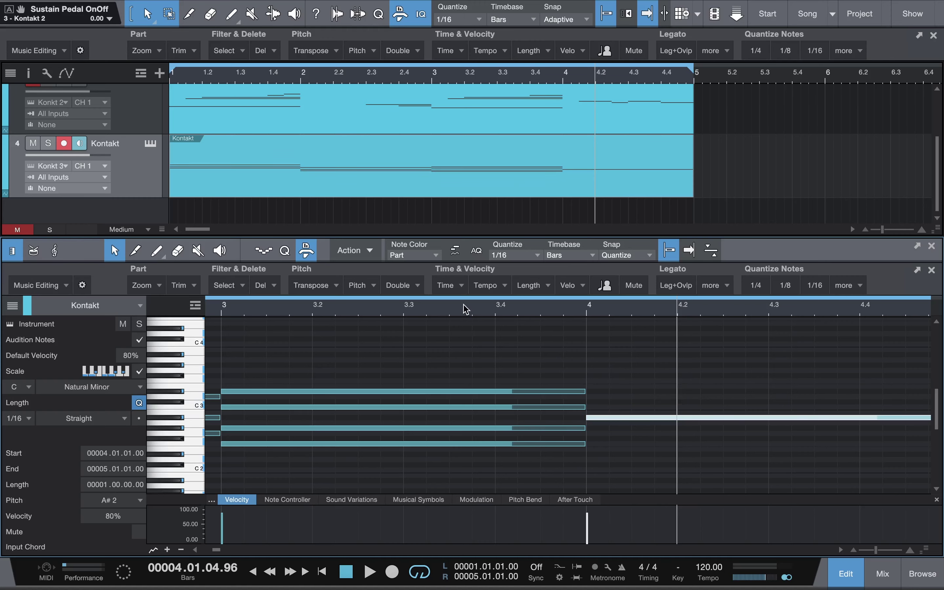
left_click(445, 313)
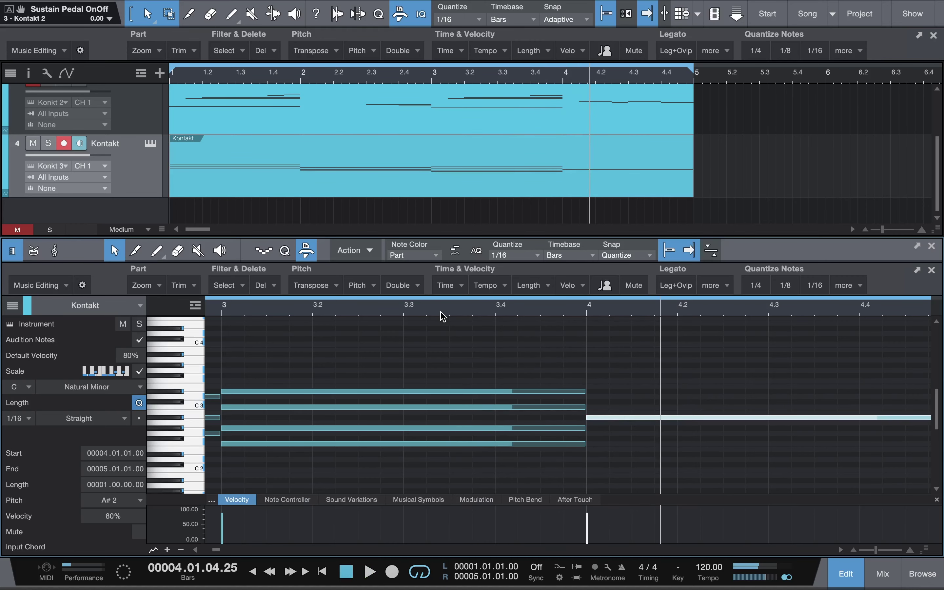
Step: Add a one-bar D3 note above the A#2 note in bar 4 and play back the two notes
scroll(599, 418, "right", 5)
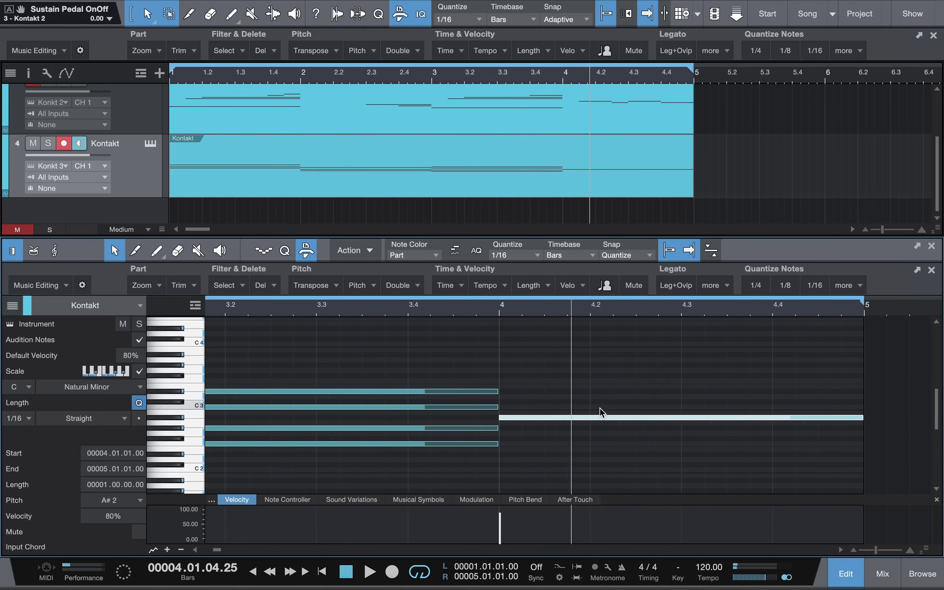
mouse_move(489, 418)
left_mouse_down()
mouse_move(468, 428)
mouse_move(492, 419)
mouse_move(491, 398)
left_mouse_up()
left_click(369, 311)
key("space")
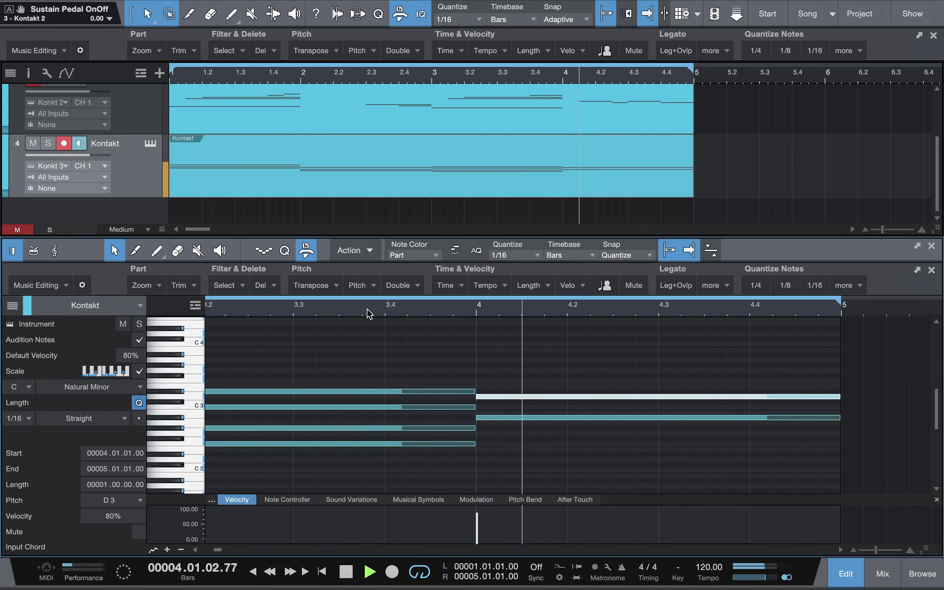
key("space")
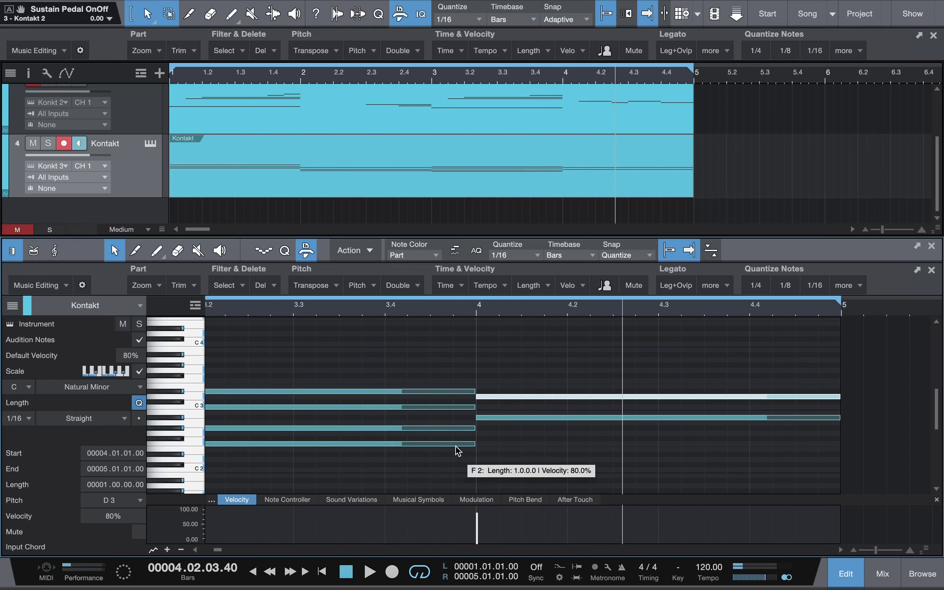
Step: Duplicate the bar 3 F2 note into bar 4, raise the copy to G2 and play back the chord
left_click(467, 444)
key("d")
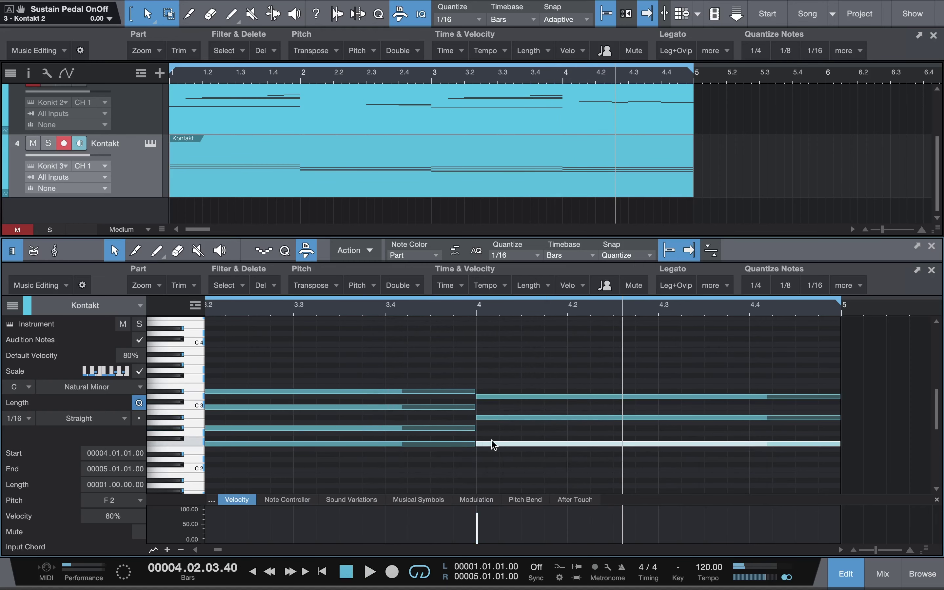
left_click_drag(492, 443, 493, 433)
left_click(362, 307)
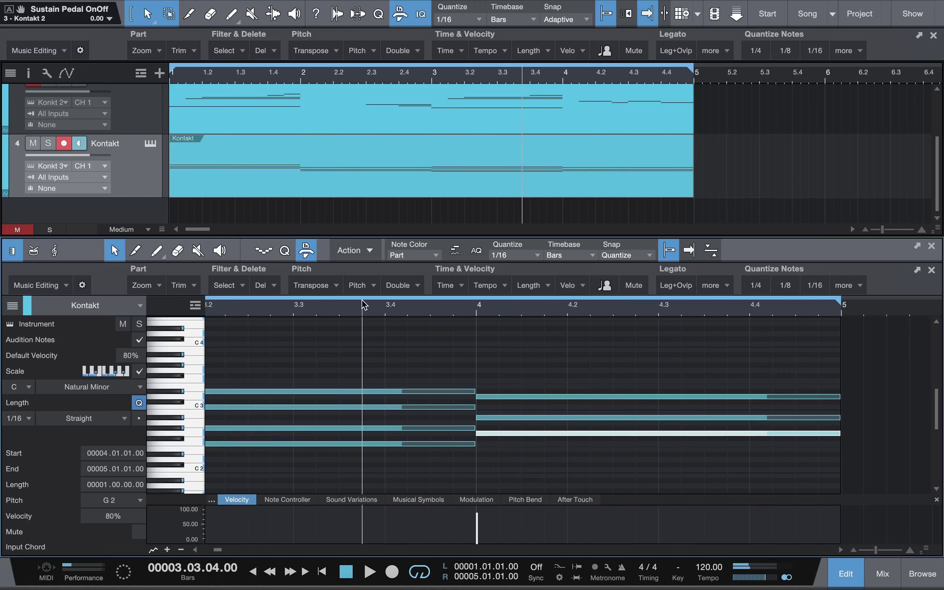
key("space")
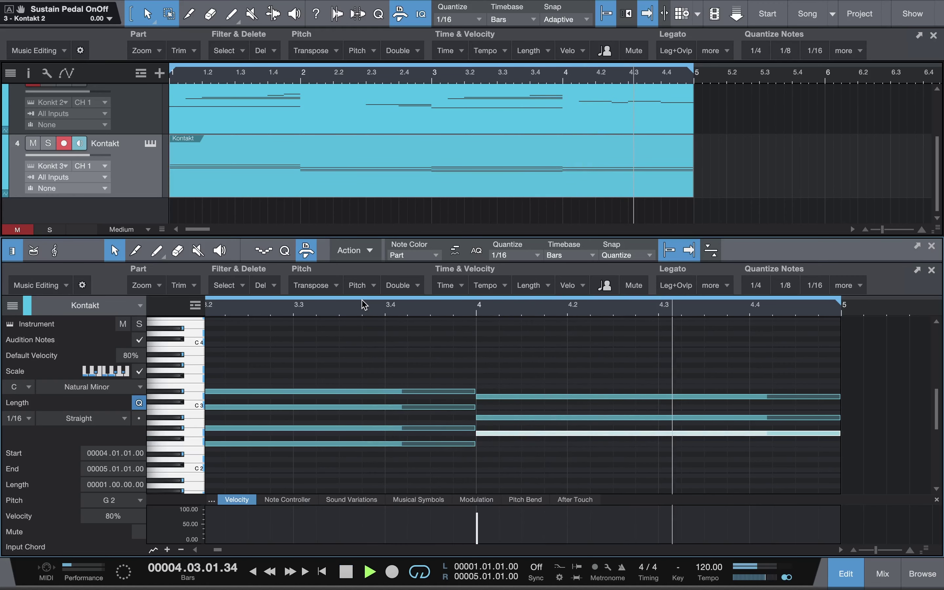
key("space")
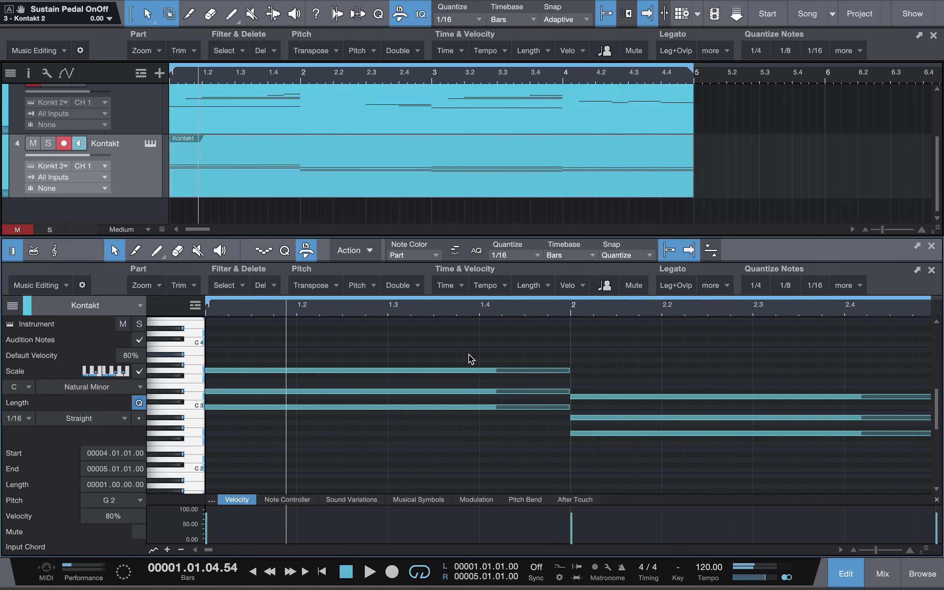
Step: Play the chord progression from the start and add a one-bar C2 bass note under the bar 1 chord
key("Home")
key("space")
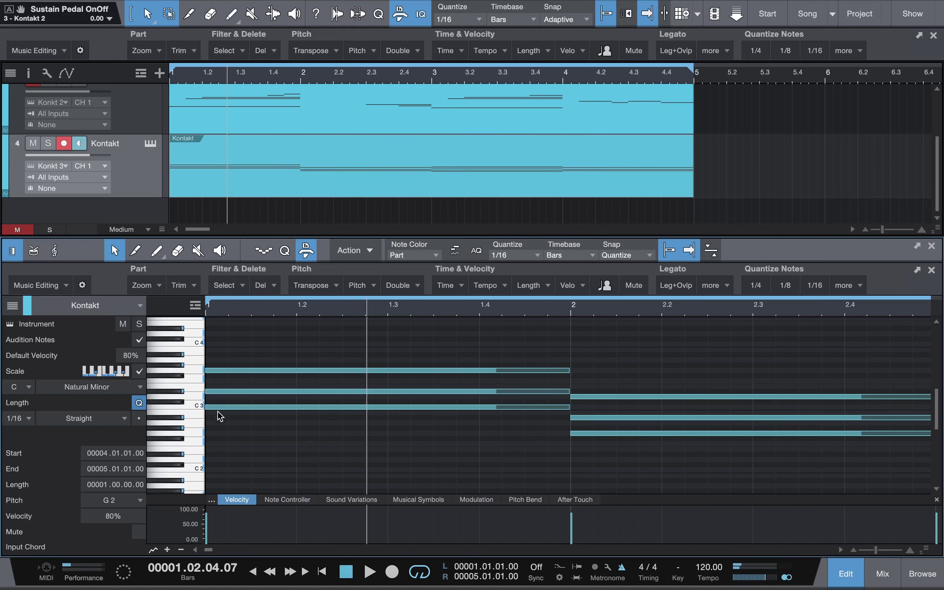
left_click_drag(208, 469, 570, 470)
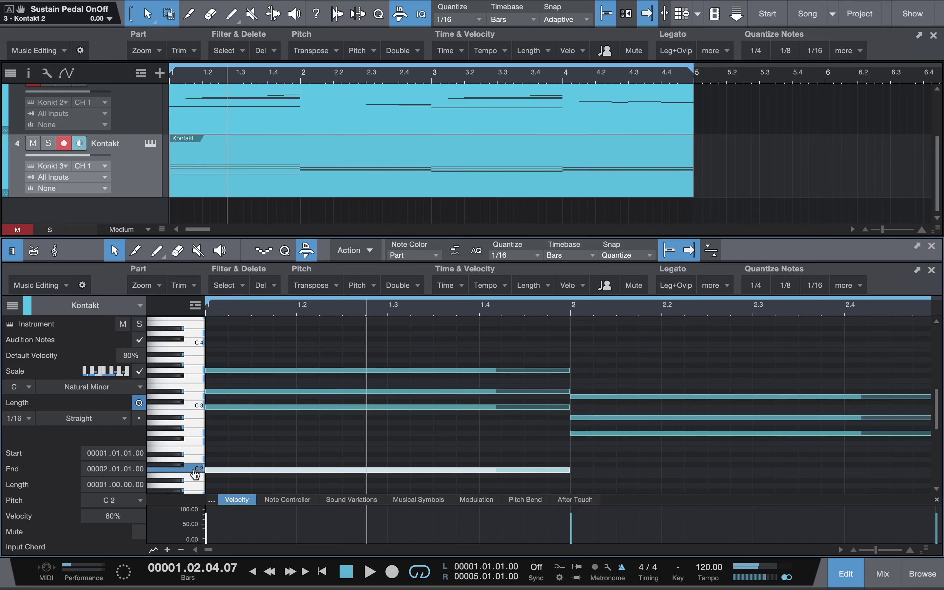
Step: Duplicate the C2 bass note into bar 2, lower the copy to G1 and play back the first two bars
key("d")
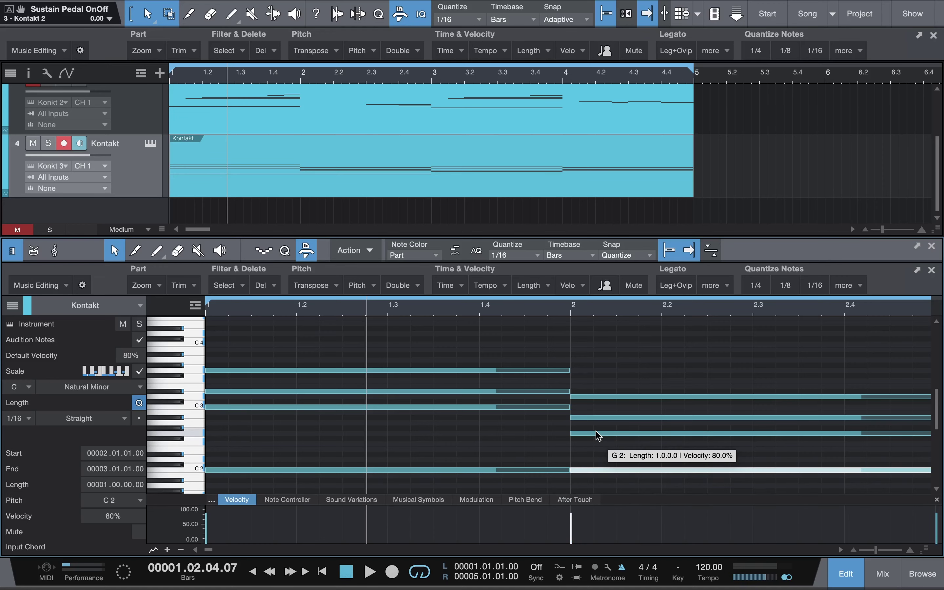
scroll(516, 474, "down", 3)
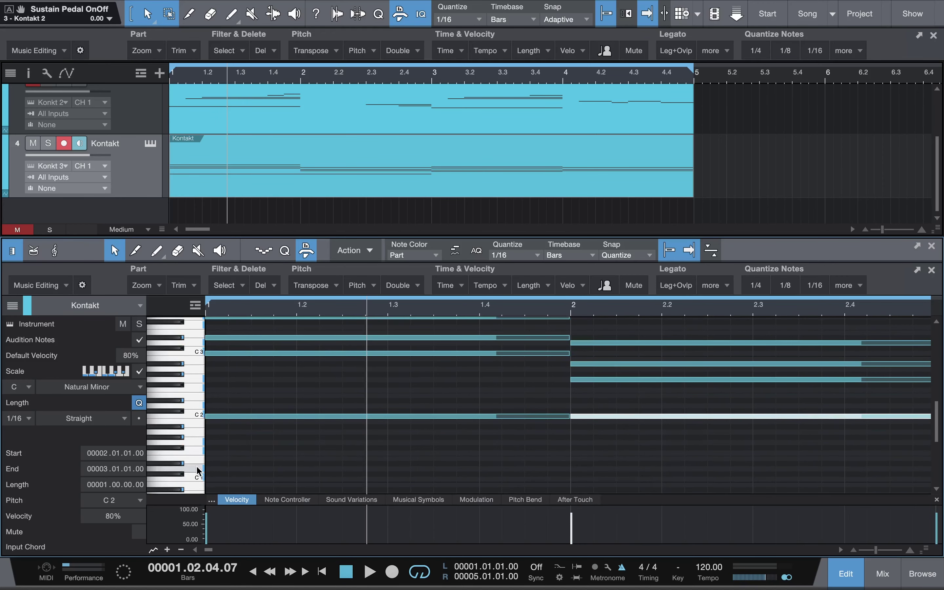
left_click(190, 444)
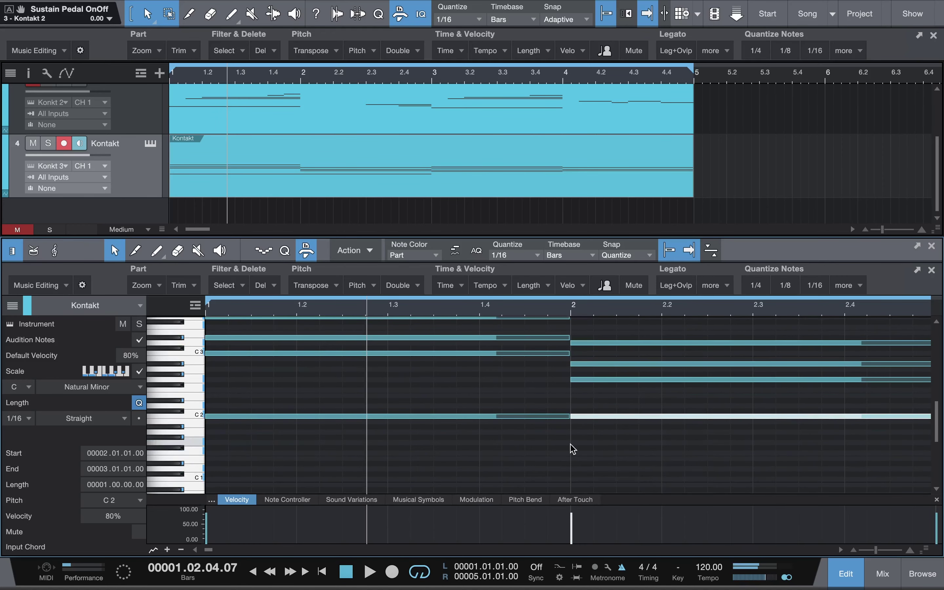
left_click_drag(581, 421, 582, 448)
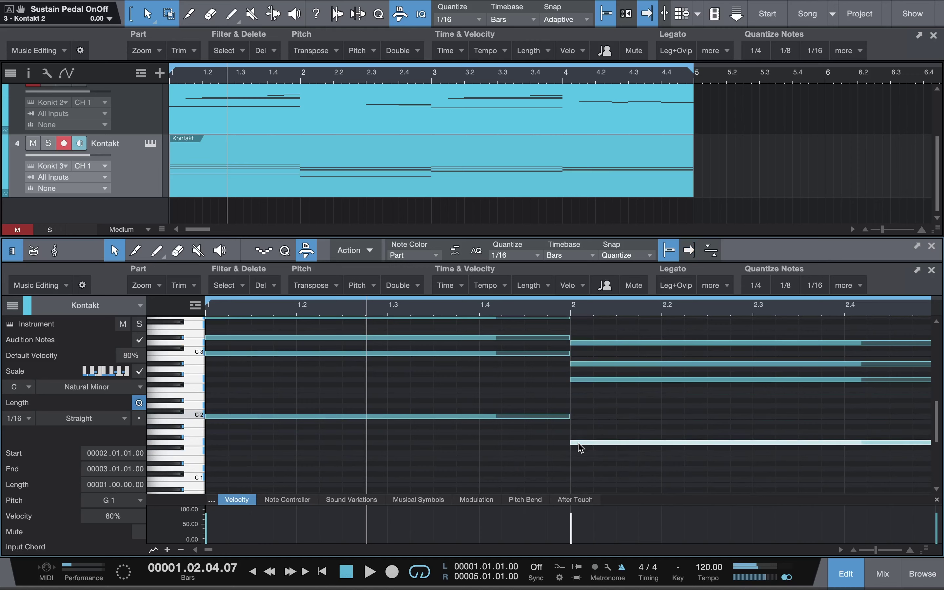
key("space")
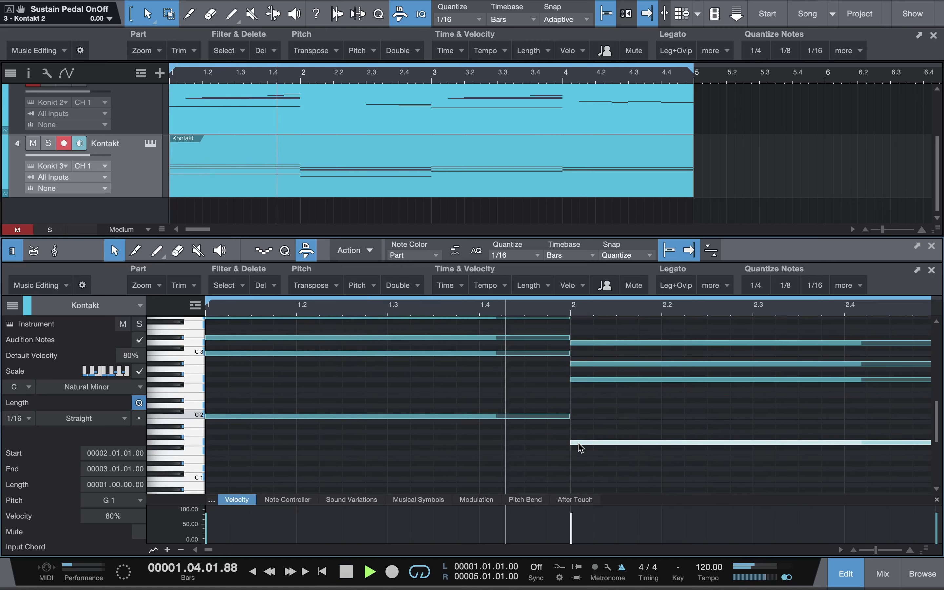
key("space")
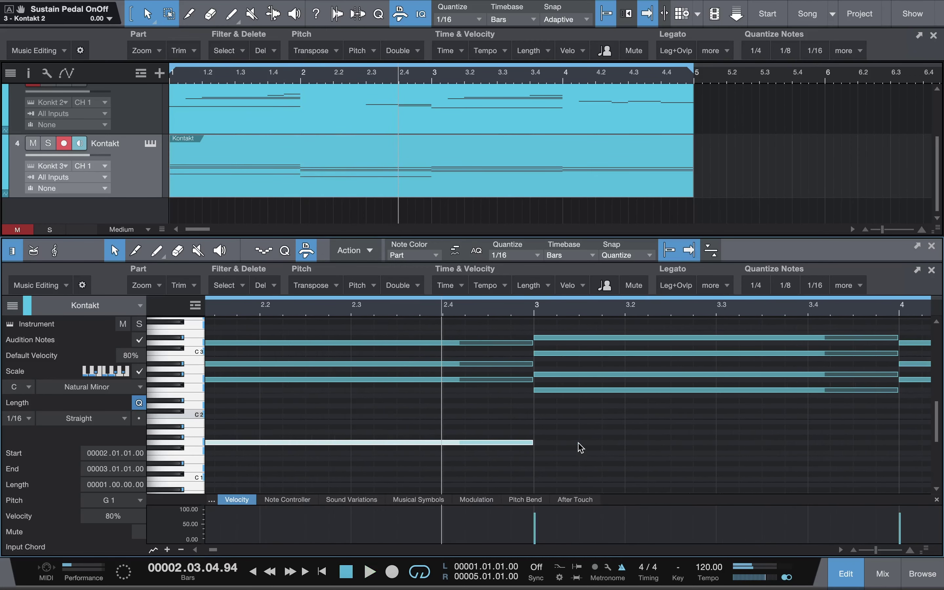
Step: Add one-bar bass notes F1 under the bar 3 chord and A#1 under the bar 4 chord, and play them back
left_click(581, 443)
left_click_drag(572, 444, 573, 454)
scroll(607, 445, "right", 5)
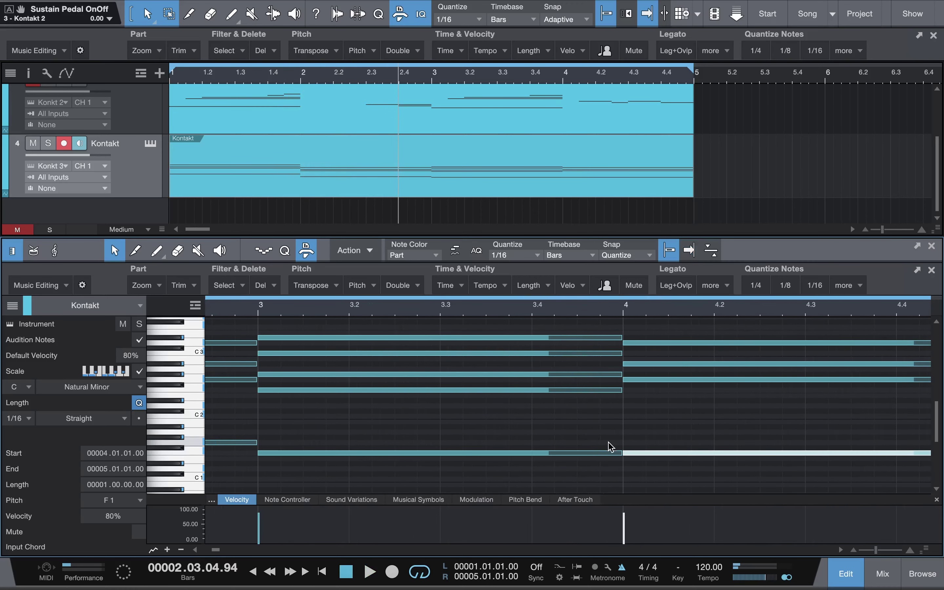
left_click_drag(640, 452, 641, 427)
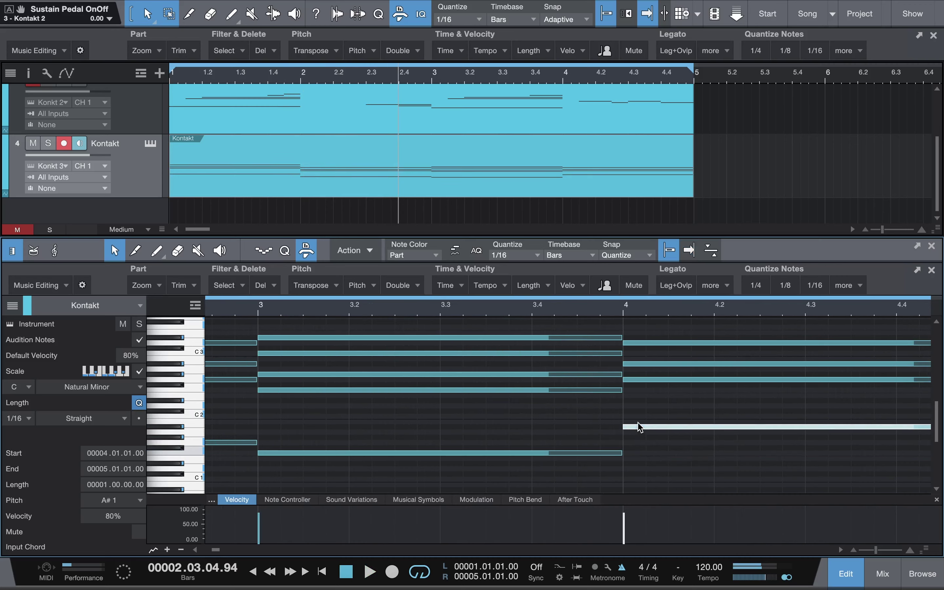
key("space")
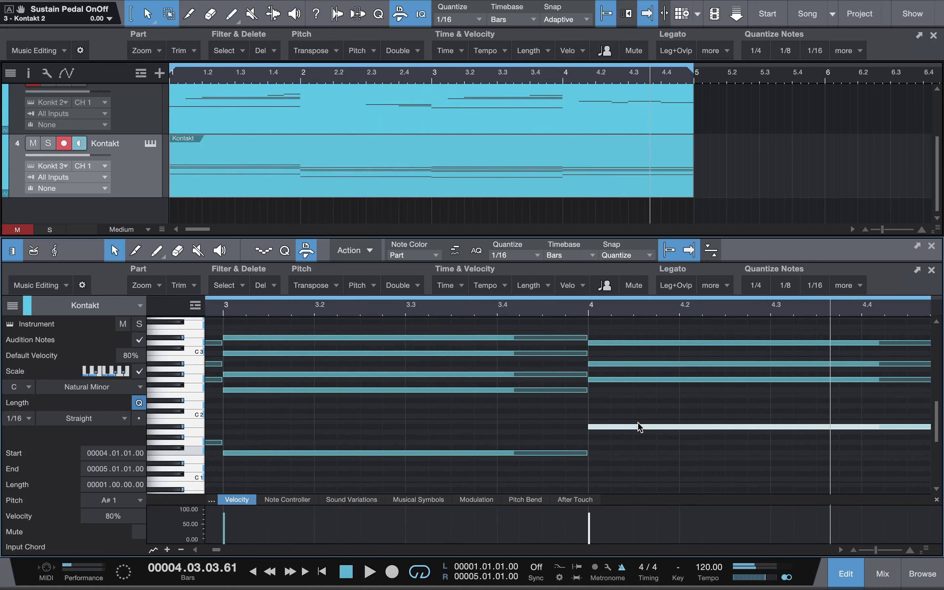
Step: Lower the bar 4 bass note to G1, audition the chord's G2 and A#2 notes and play the progression from the start
left_click_drag(621, 433, 621, 446)
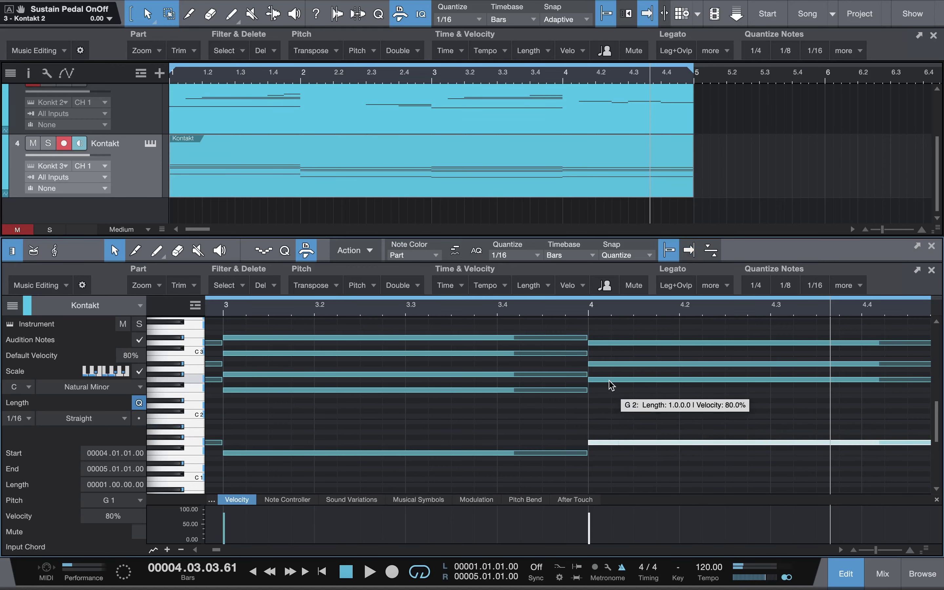
left_click(611, 381)
left_click(610, 364)
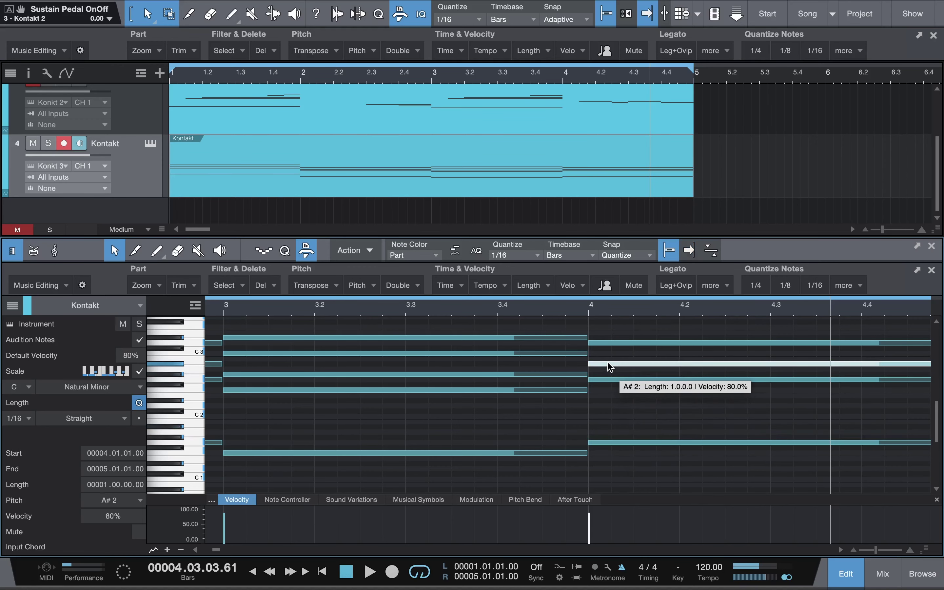
left_click(597, 381)
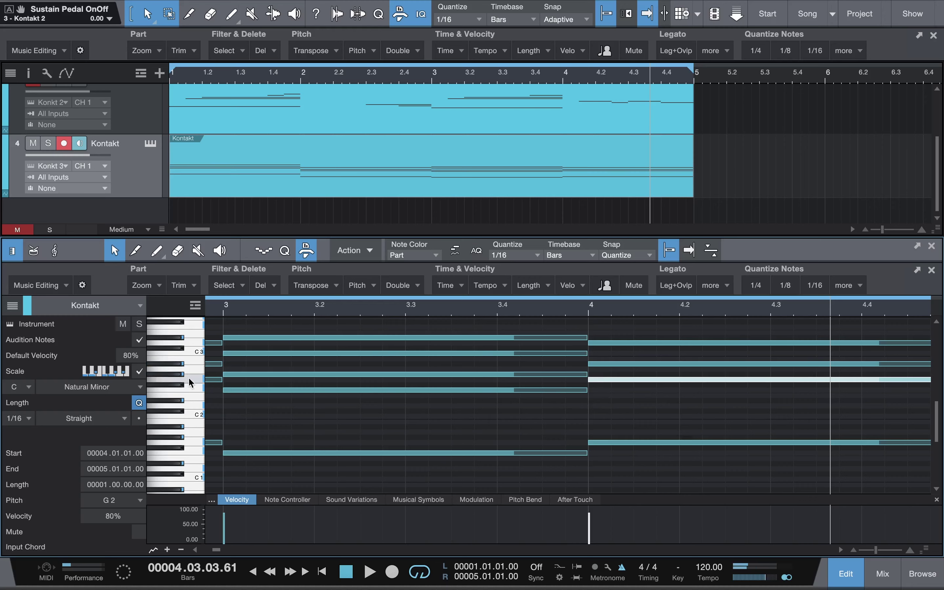
key("Home")
key("space")
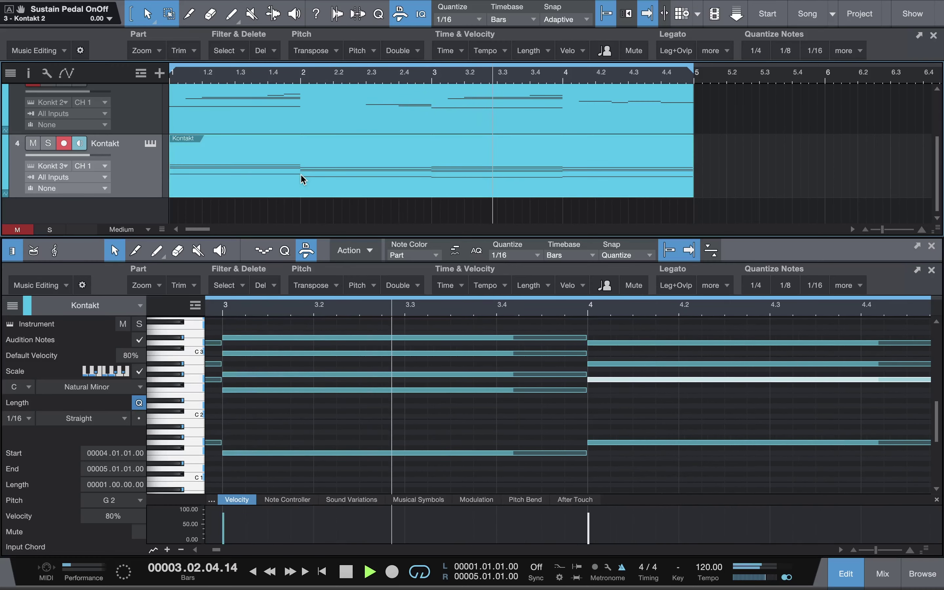
Step: Try a 25% velocity randomization on the Kontakt chord part while it plays, and undo it
left_click(573, 51)
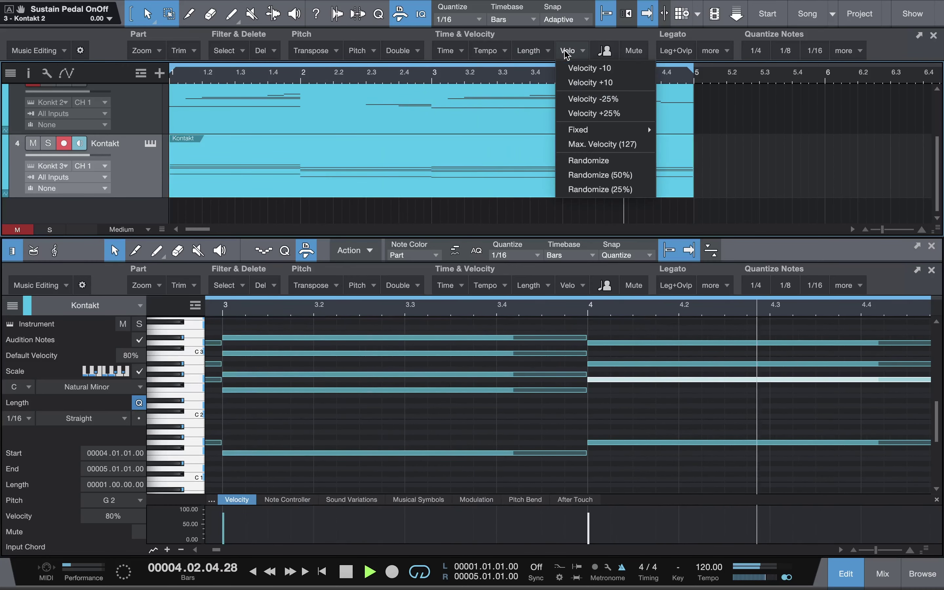
left_click(604, 189)
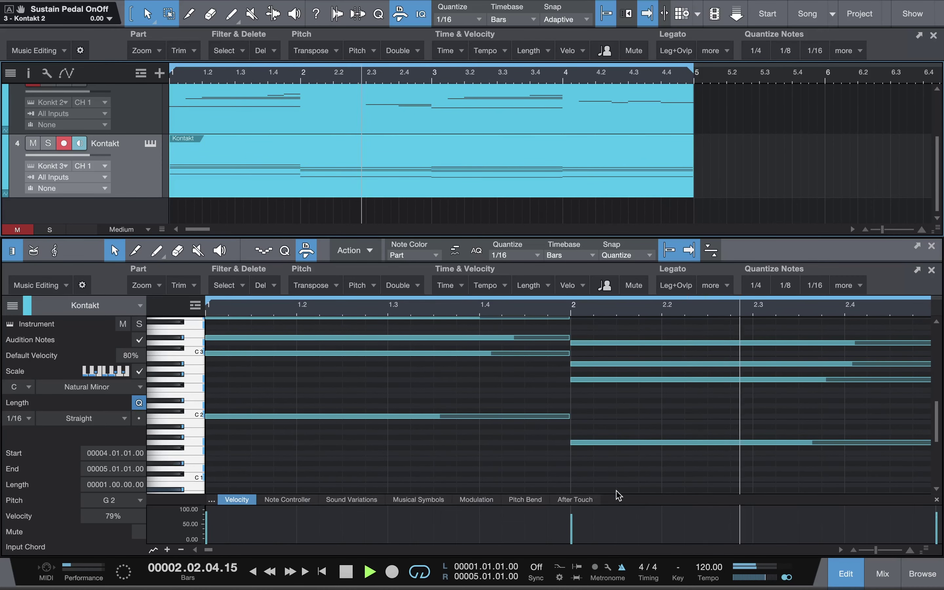
left_click_drag(876, 549, 866, 553)
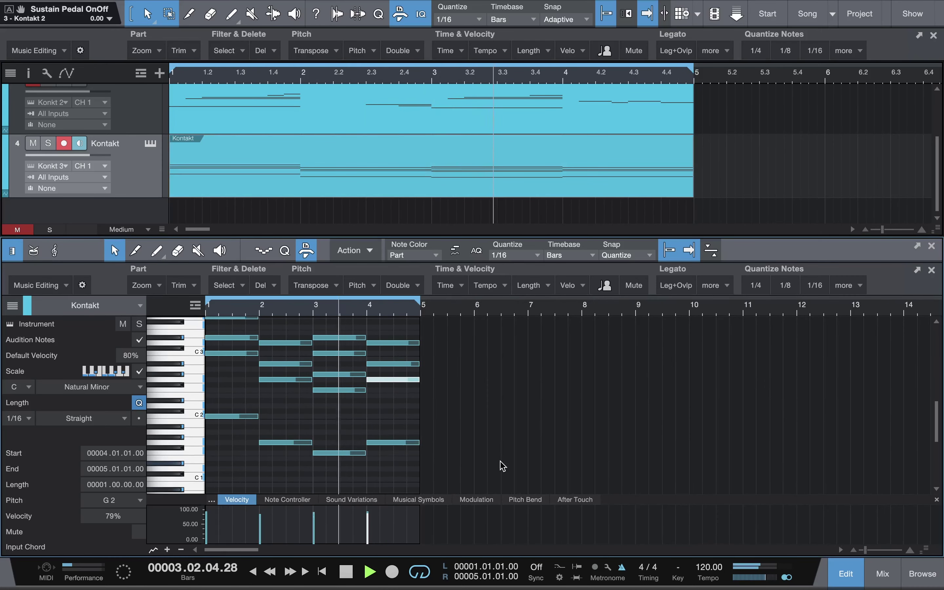
left_click(474, 463)
key("space")
left_click(406, 192)
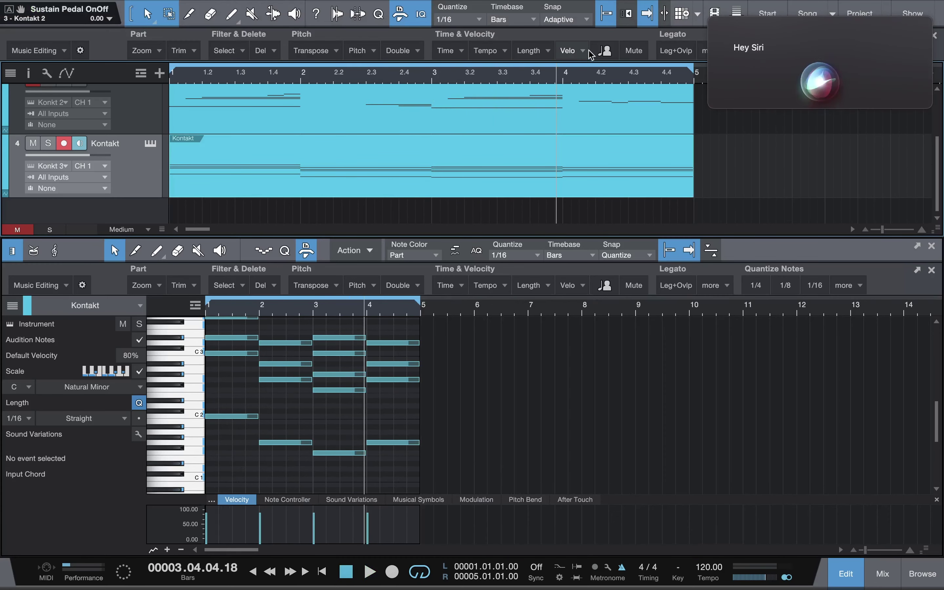
left_click(711, 18)
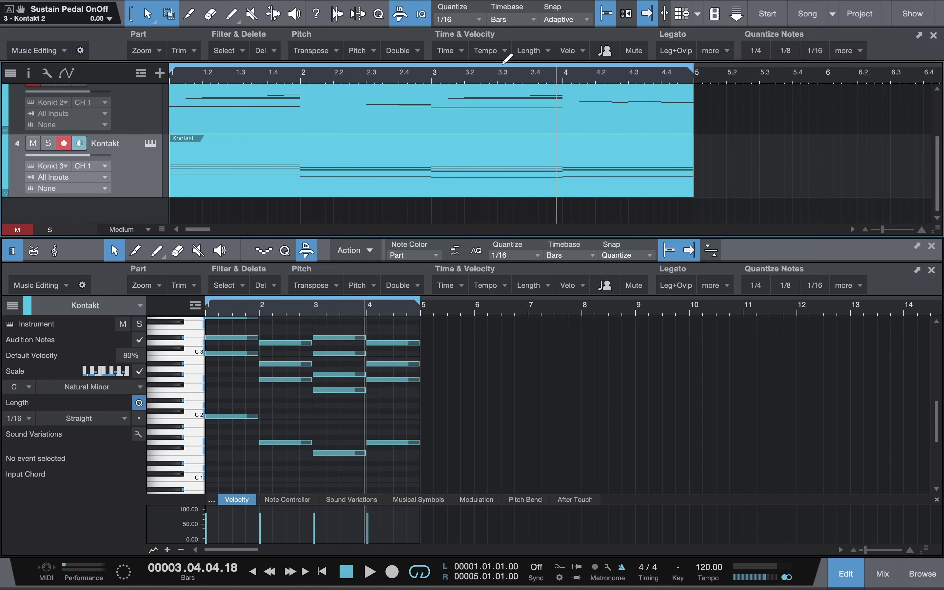
Step: Randomize the note velocities of the whole Kontakt chord part by 25%
left_click(568, 56)
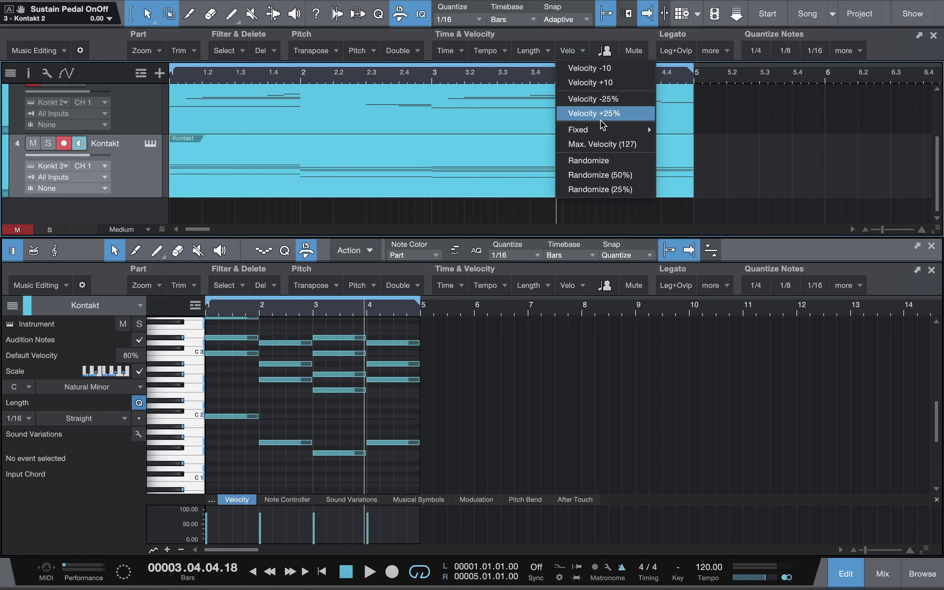
left_click(600, 189)
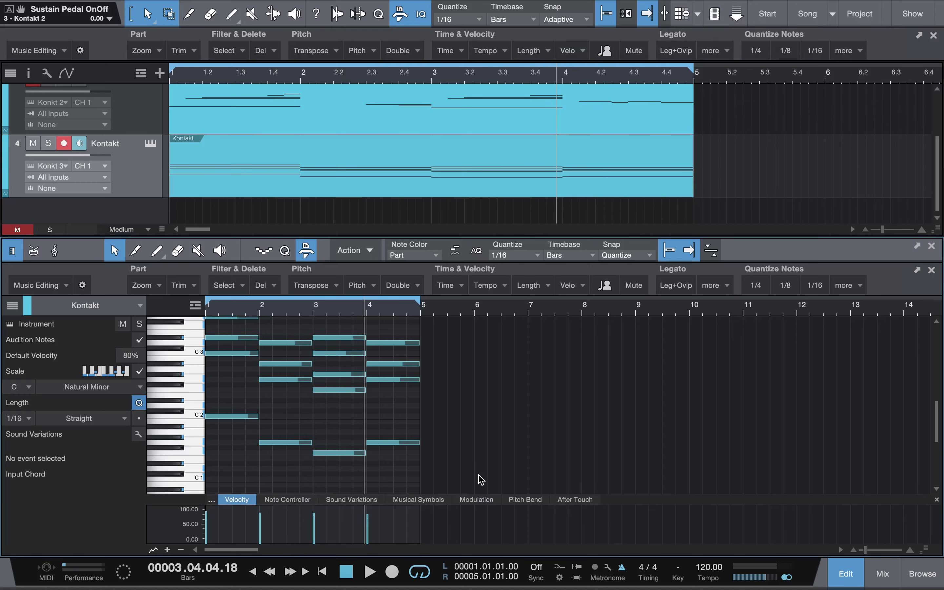
left_click_drag(481, 480, 510, 423)
left_click_drag(336, 419, 560, 394)
Step: With snapping off, shorten the top note of all four chords from the front, so bar 2's D3 starts at 00002.01.02.20
left_click_drag(867, 550, 873, 554)
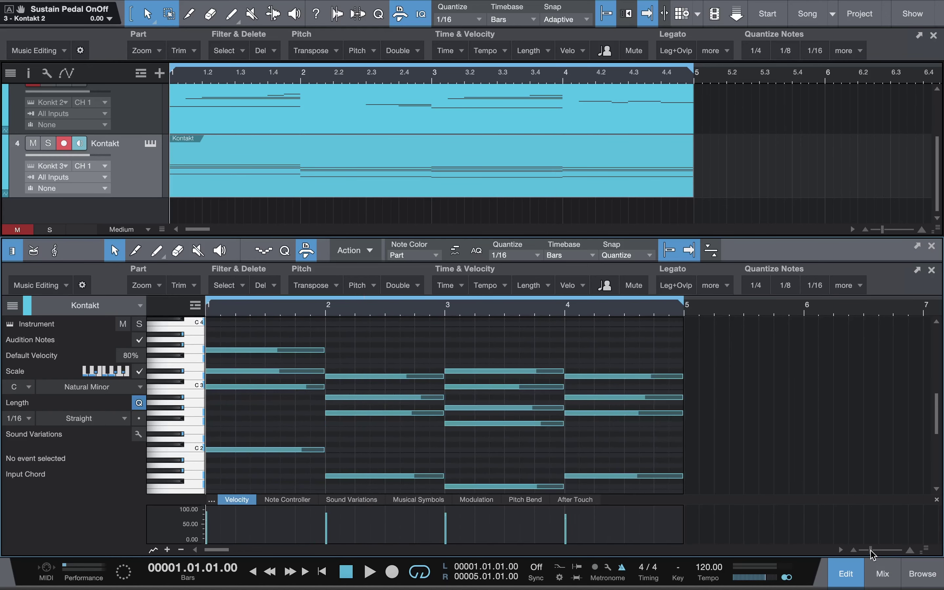
left_click(210, 350)
left_click_drag(723, 322, 405, 385)
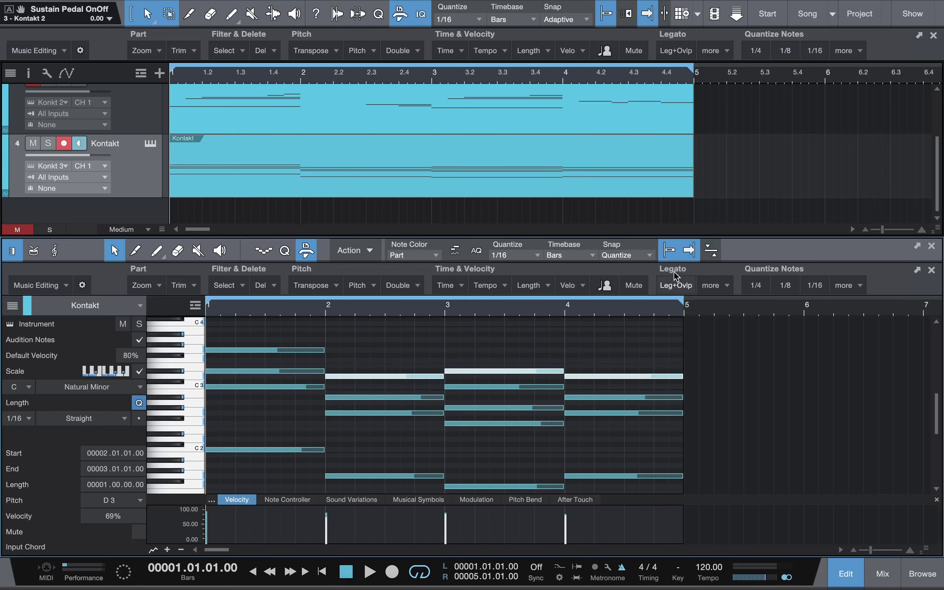
left_click_drag(883, 550, 873, 552)
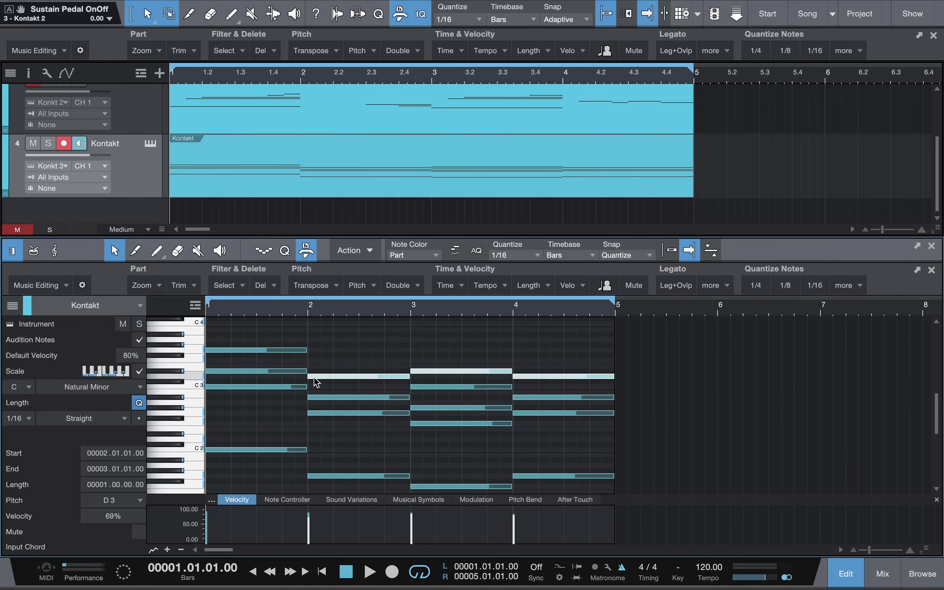
left_click(280, 351, "shift")
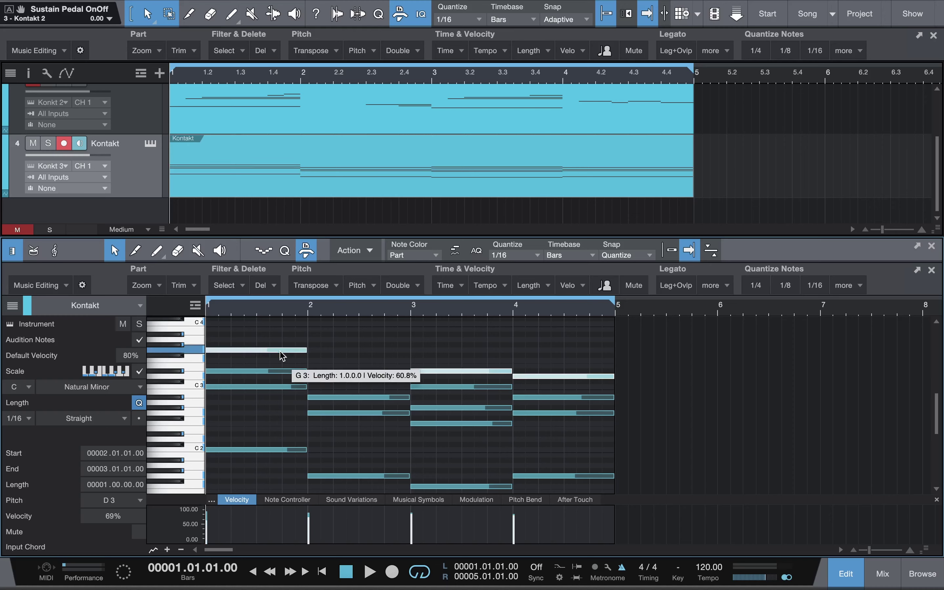
left_click_drag(306, 377, 316, 380)
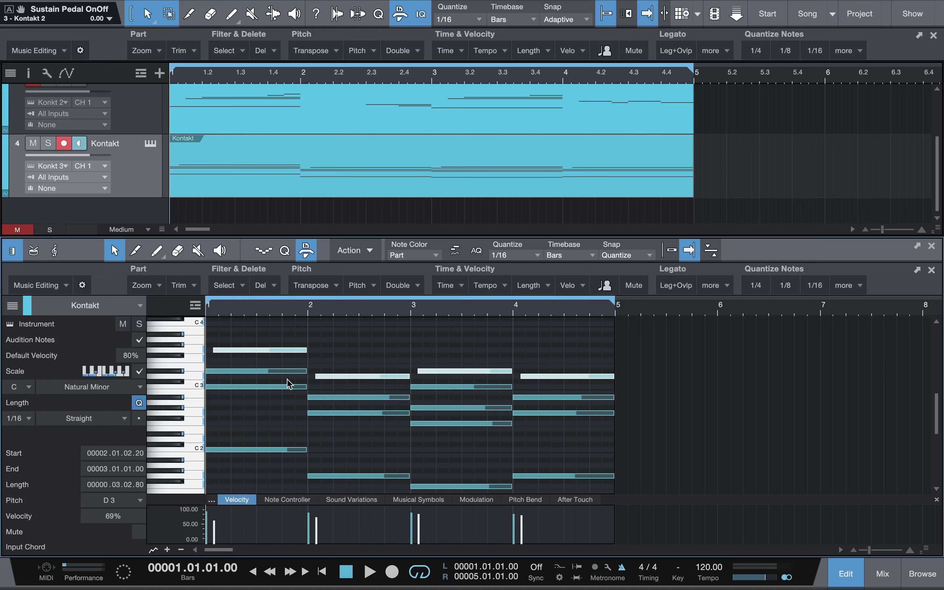
Step: Trim the start of each chord's second-highest note (D#3, A#2, C3, A#2) to 01.01.64 within its bar
left_click(268, 370)
left_click(357, 397, "shift")
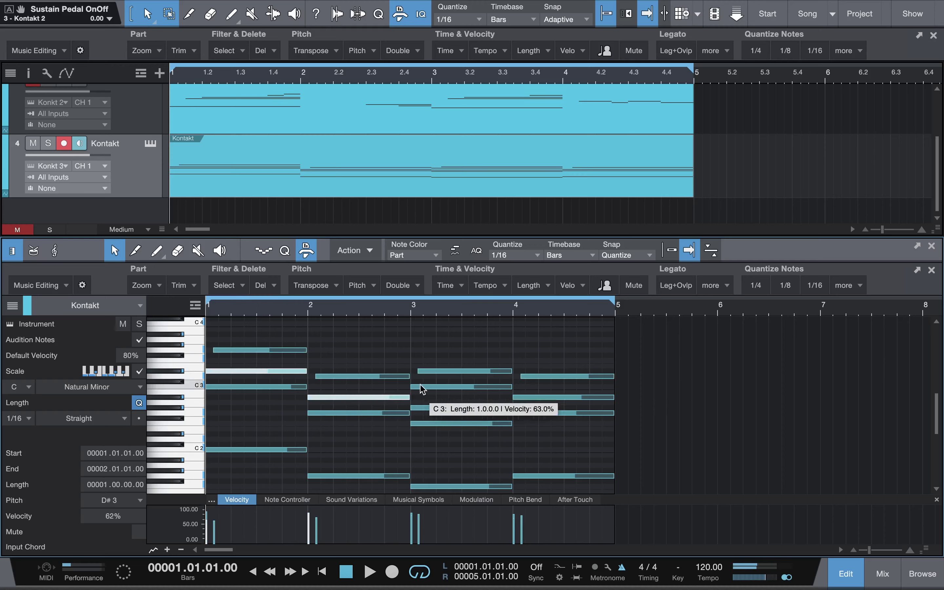
left_click(421, 387, "shift")
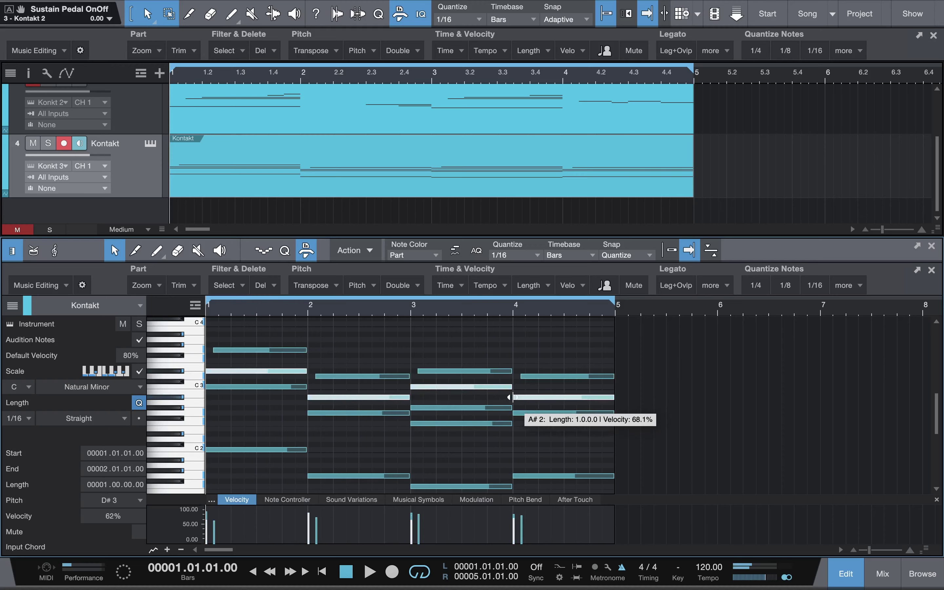
left_click_drag(514, 397, 517, 402)
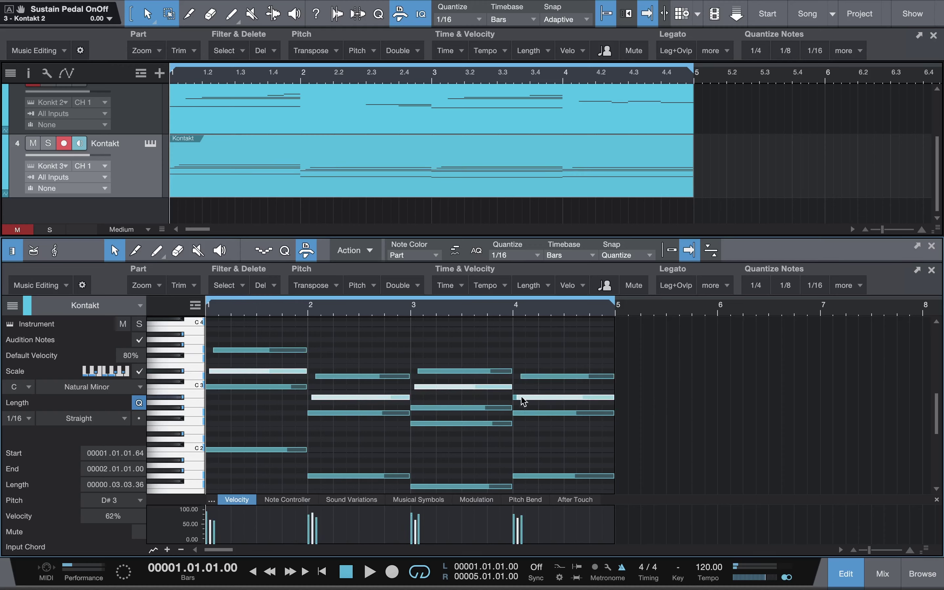
left_click(522, 390)
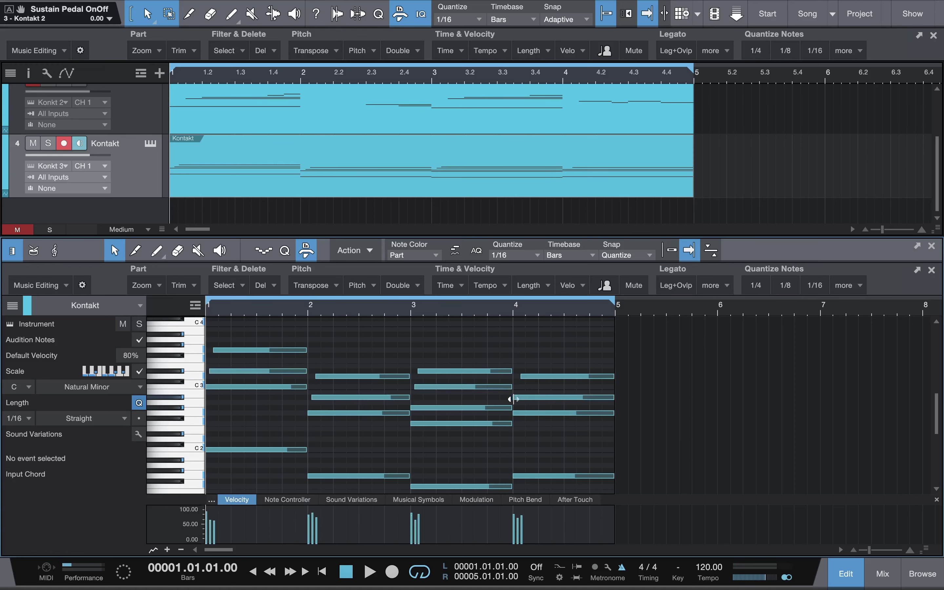
left_click_drag(514, 398, 512, 398)
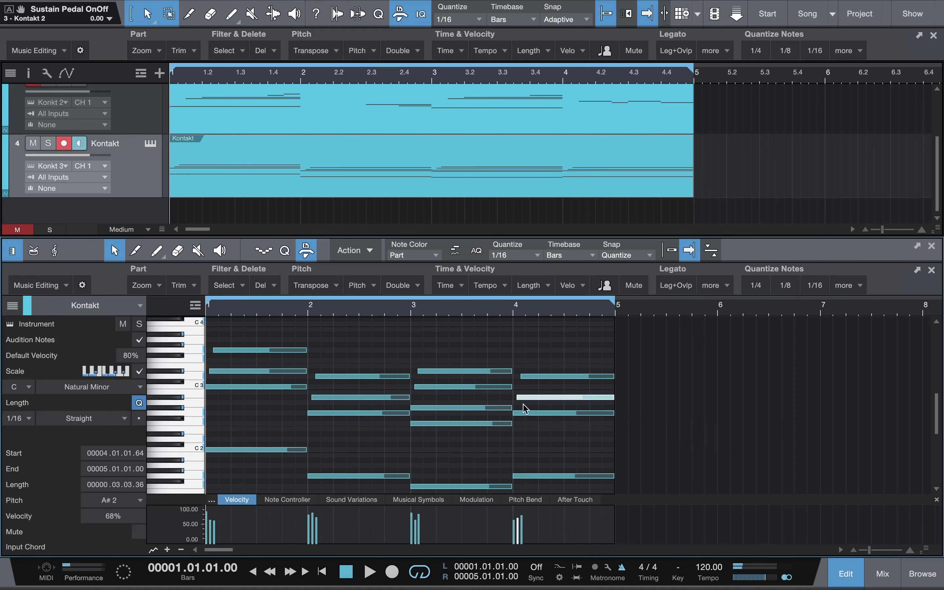
Step: Trim the starts of the third-highest notes C3, G2, G#2 and G2 so bar 1's C3 starts at 00001.01.01.43, and play back the result
left_click_drag(253, 379, 292, 402)
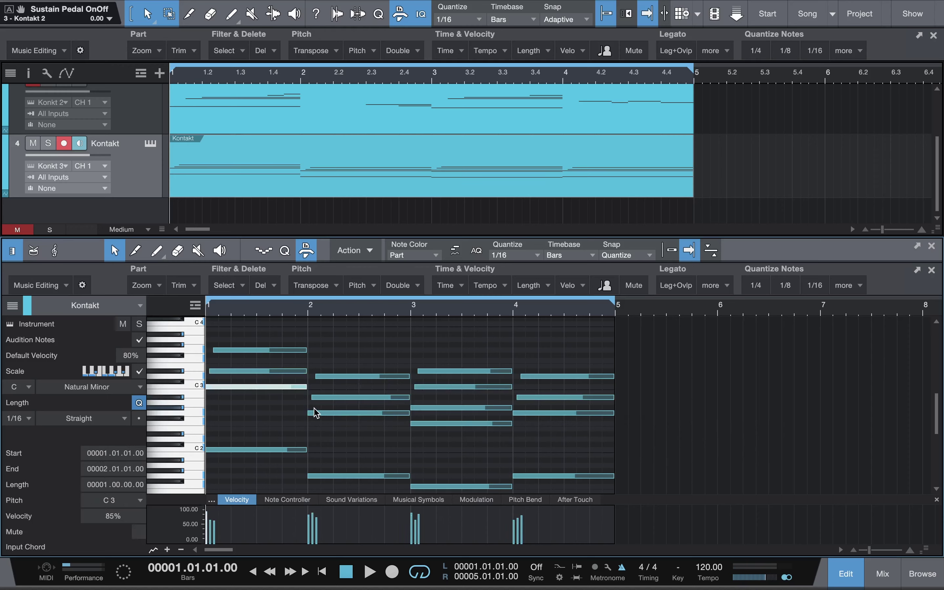
left_click(338, 413, "shift")
left_click(426, 409, "shift")
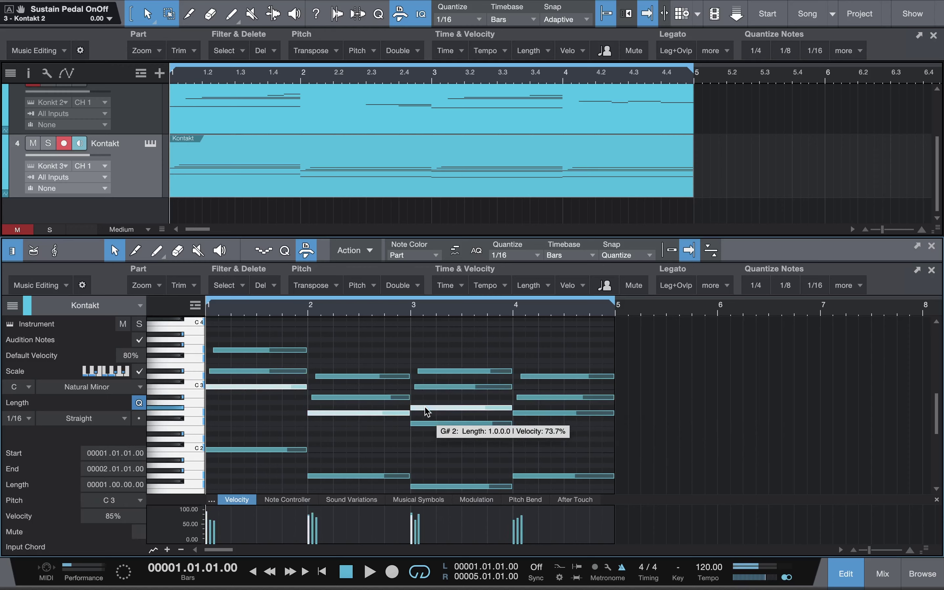
left_click(520, 414, "shift")
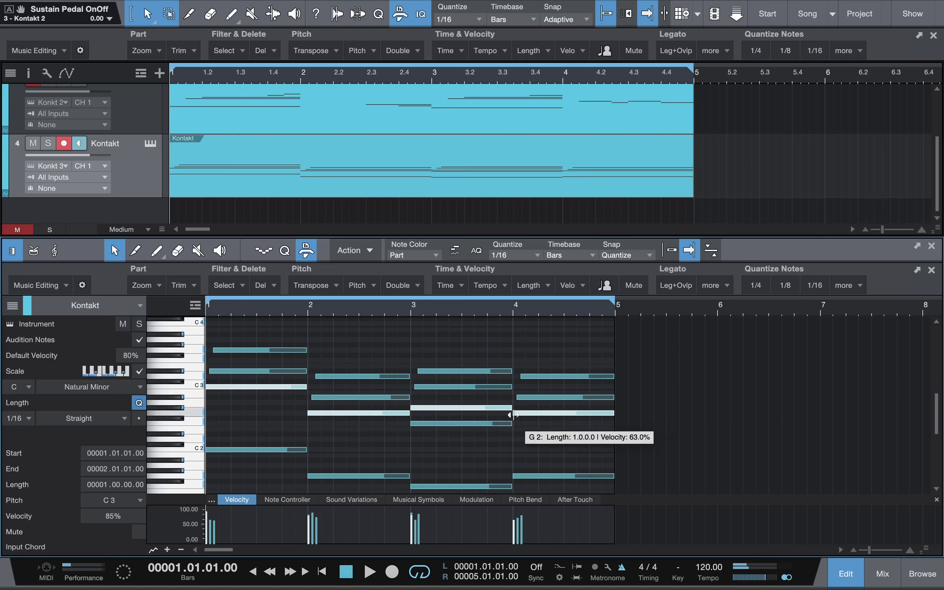
left_click_drag(512, 415, 515, 416)
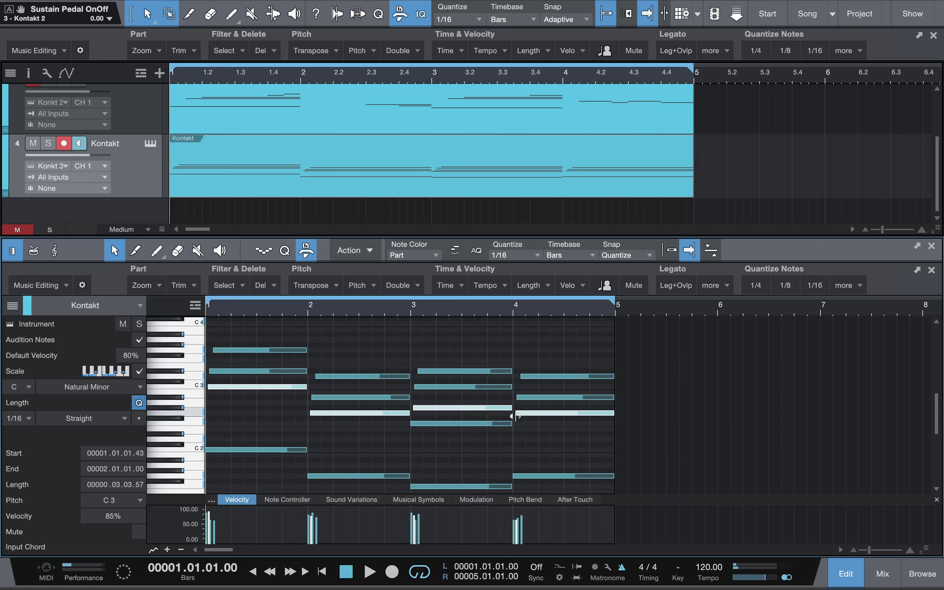
left_click(326, 354)
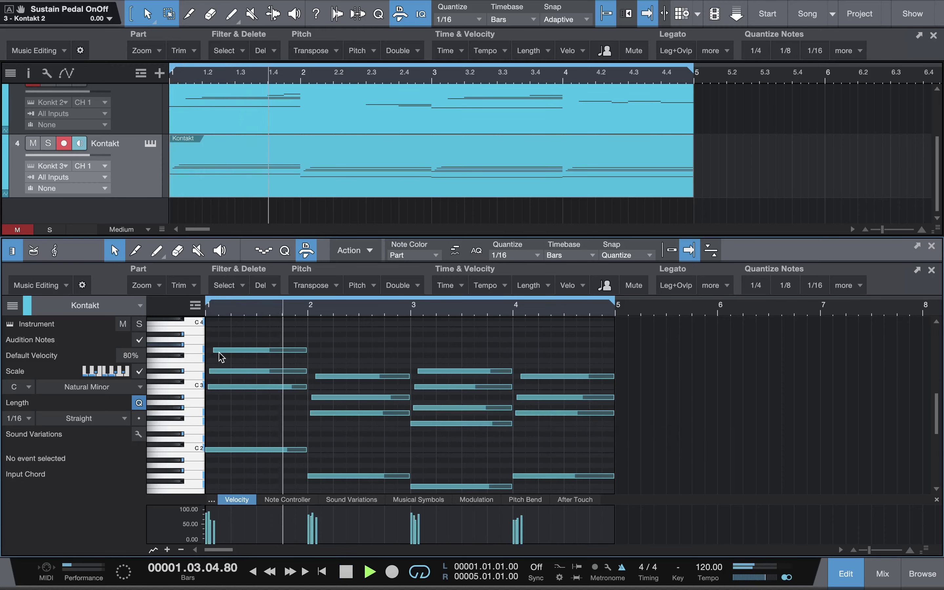
Step: Raise the velocity of bar 1's G3 note to 77%, playing back the chord between adjustments
left_click(214, 353)
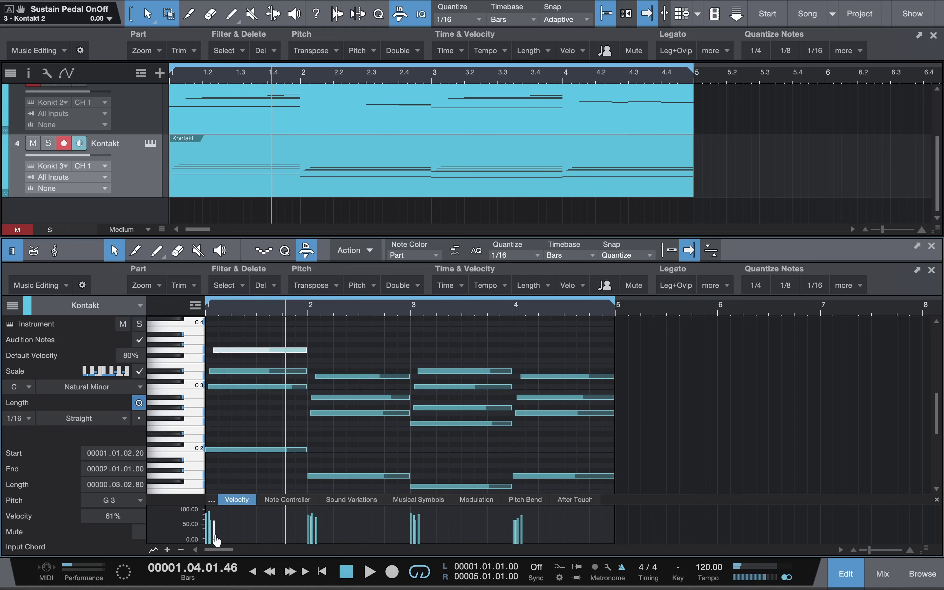
left_click_drag(217, 541, 217, 538)
key("comma")
key("space")
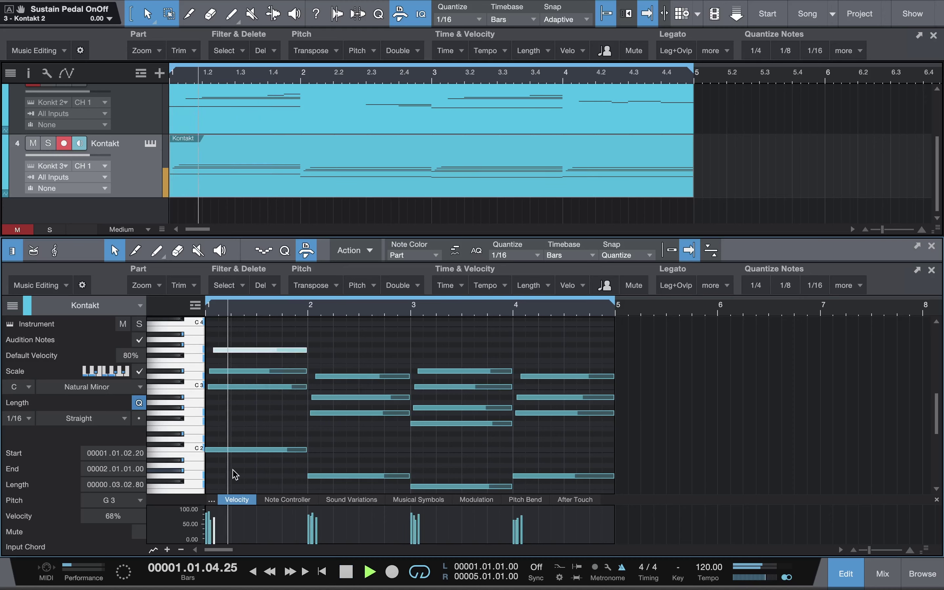
key("space")
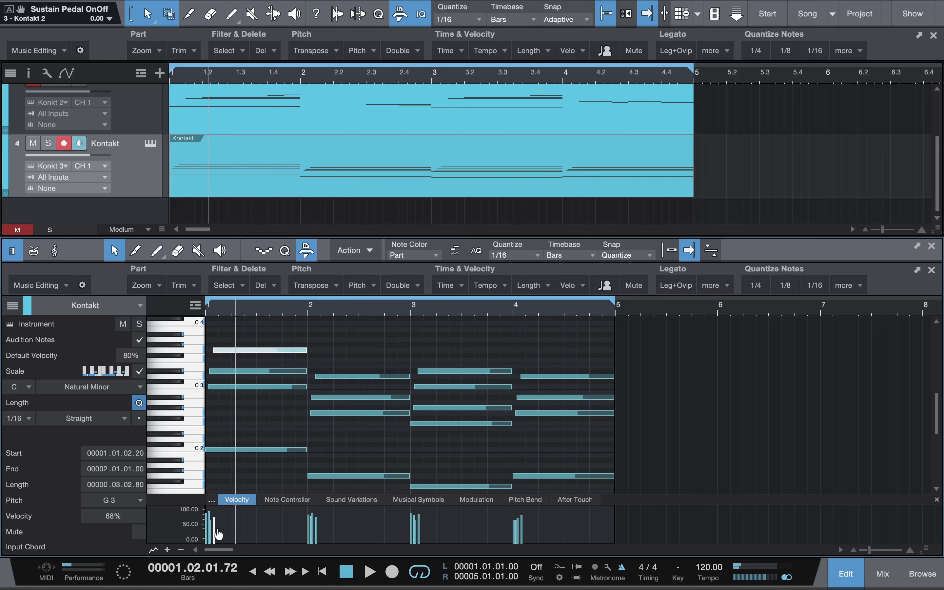
left_click_drag(217, 535, 218, 533)
key("comma")
key("space")
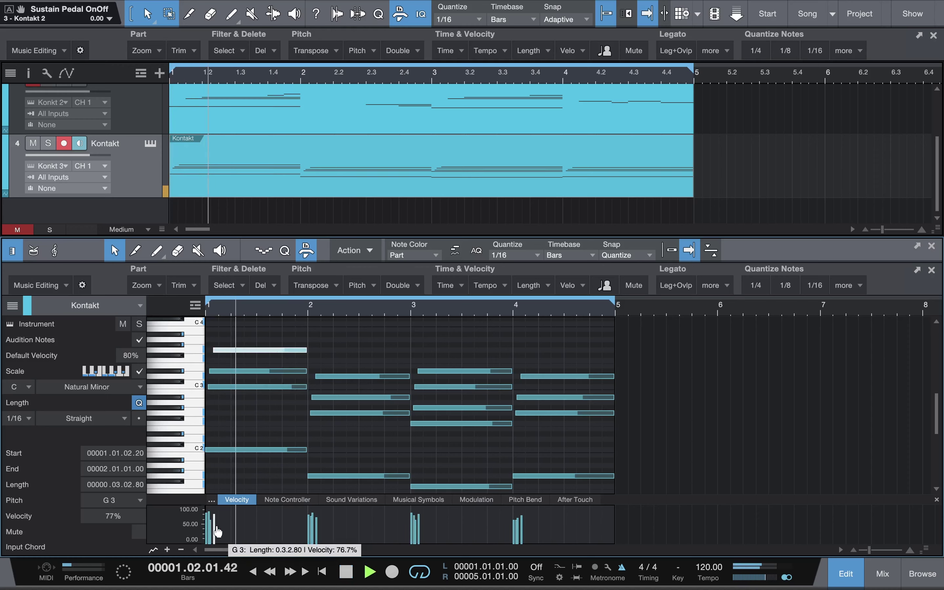
Step: Set the velocity of bar 1's D#3 note to 67% and play back the progression from the start
left_click(230, 371)
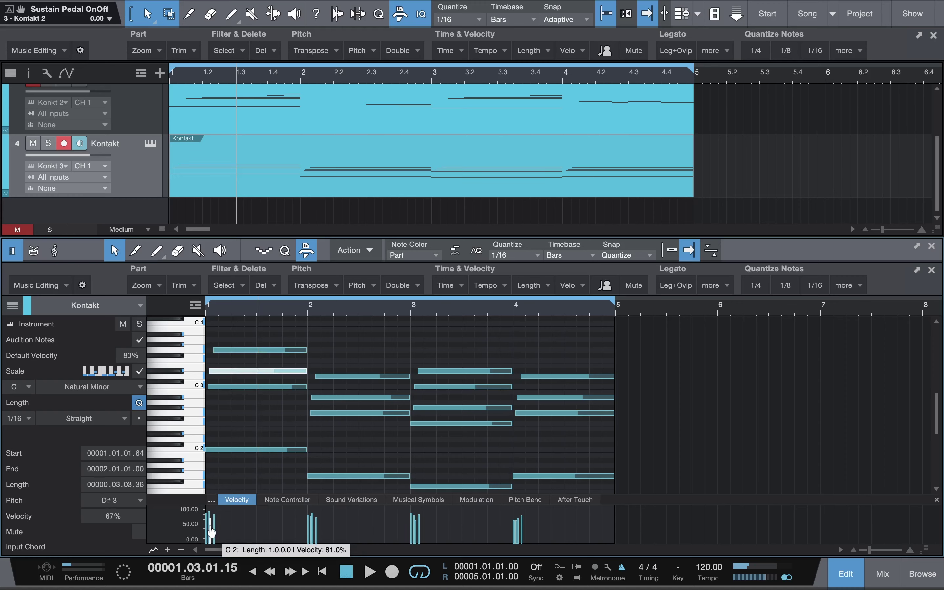
key("comma")
key("space")
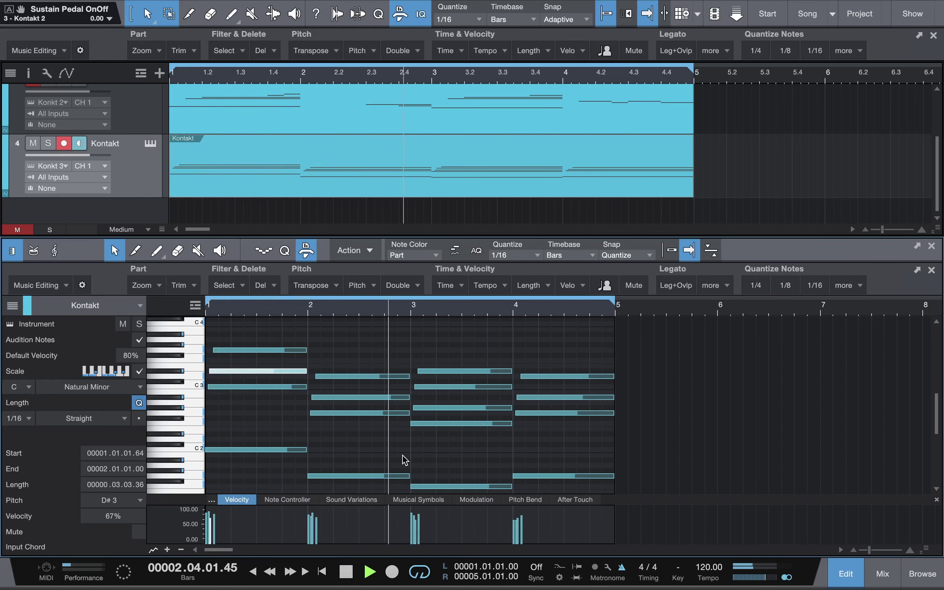
left_click(455, 453)
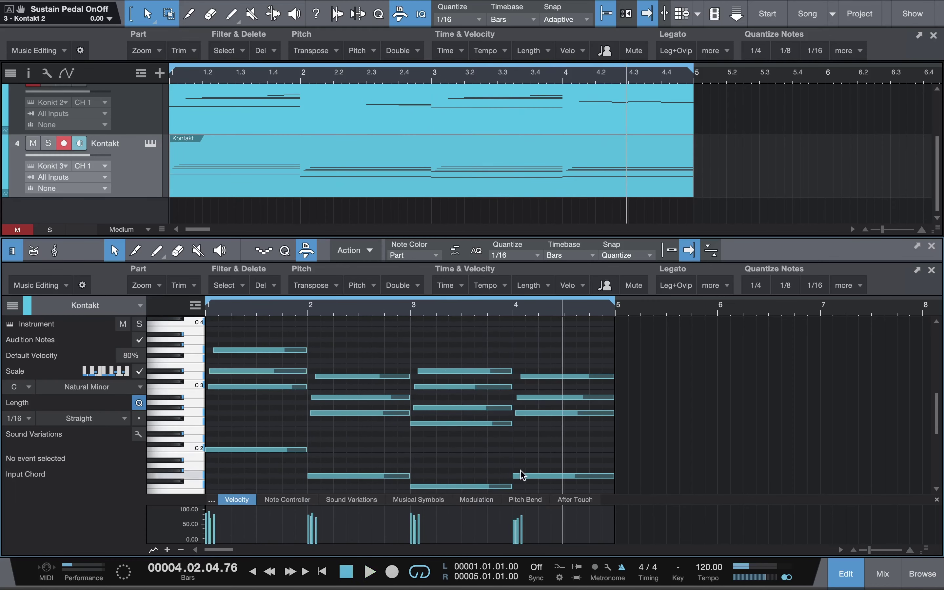
Step: Set the velocities of bar 4's G1 to 70% and G2 to 73%, and save the song
left_click_drag(518, 531, 521, 531)
key("space")
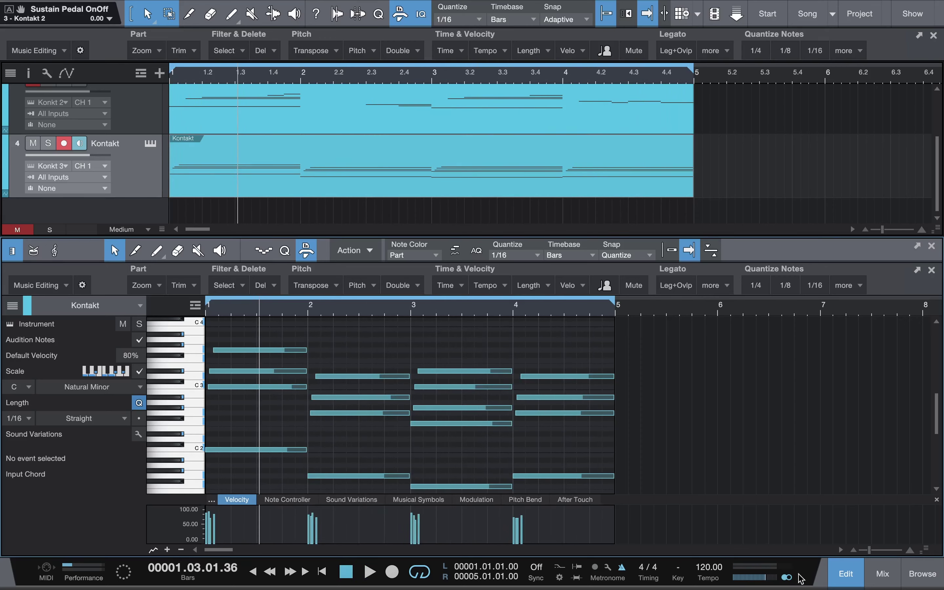
left_click(545, 476)
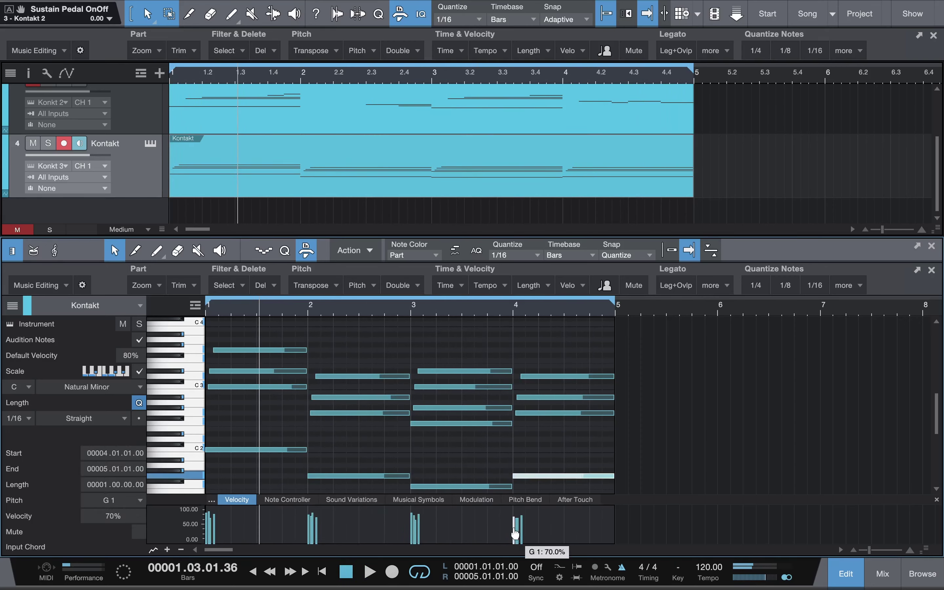
left_click(530, 414)
scroll(525, 420, "down", 3)
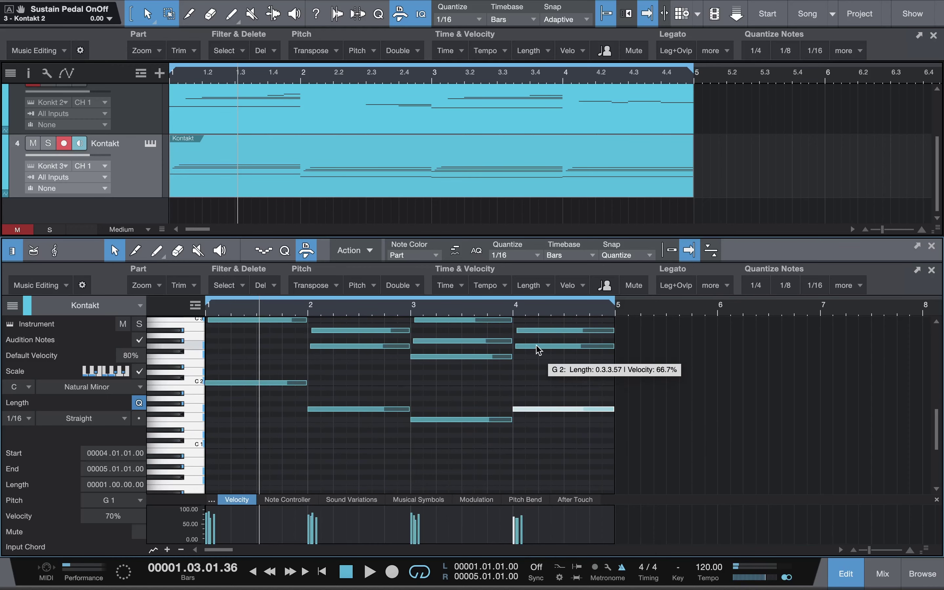
left_click_drag(518, 541, 520, 538)
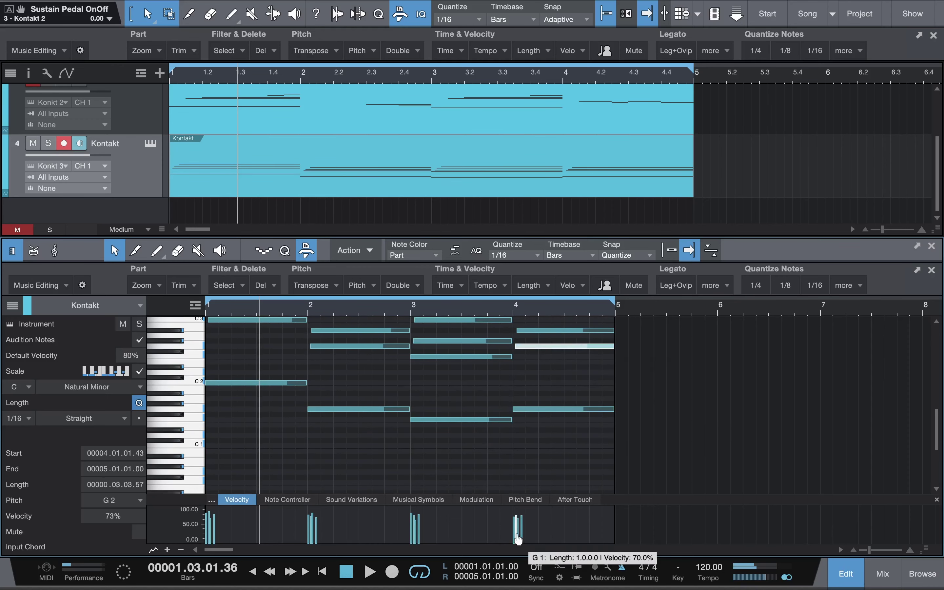
key("Home")
key("ctrl+s")
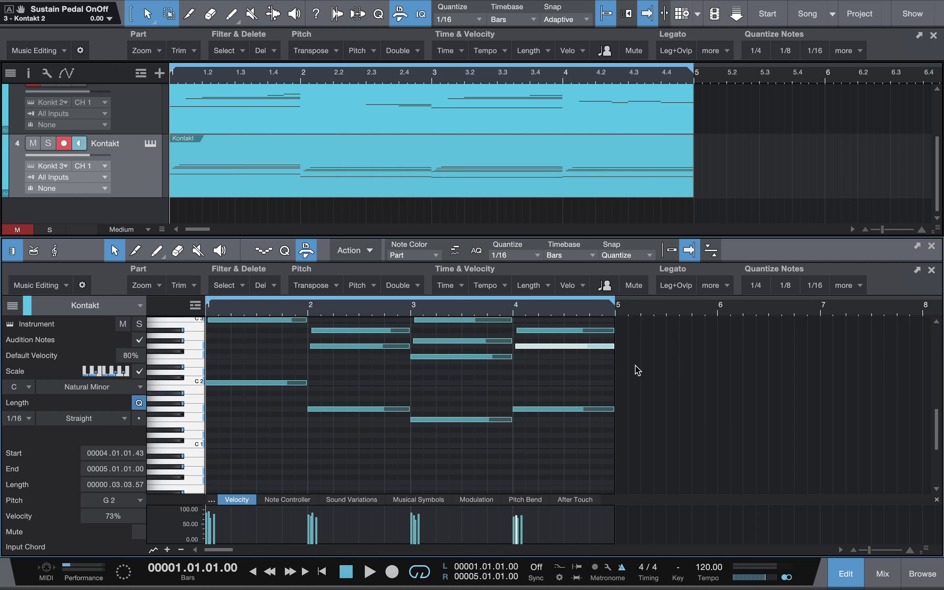
Step: Try humanizing all notes of the Kontakt part with the Humanize function and play back the result
left_click(671, 408)
scroll(642, 430, "up", 3)
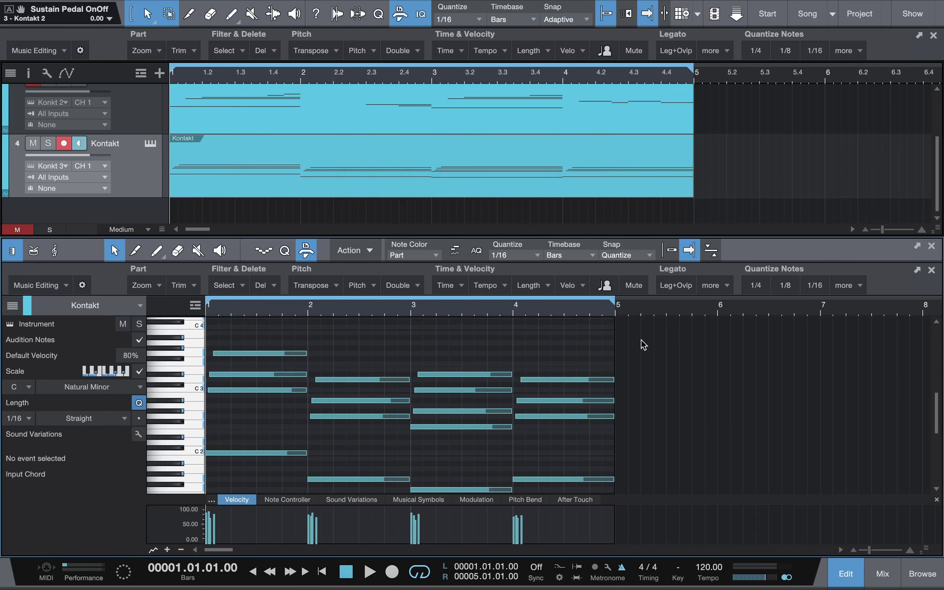
left_click_drag(644, 346, 195, 527)
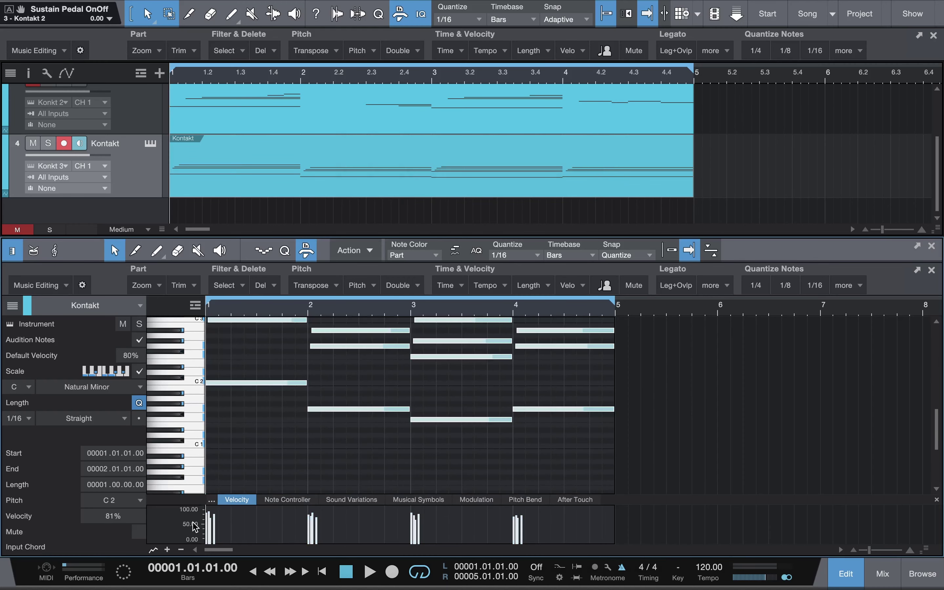
left_click(604, 286)
scroll(523, 416, "up", 2)
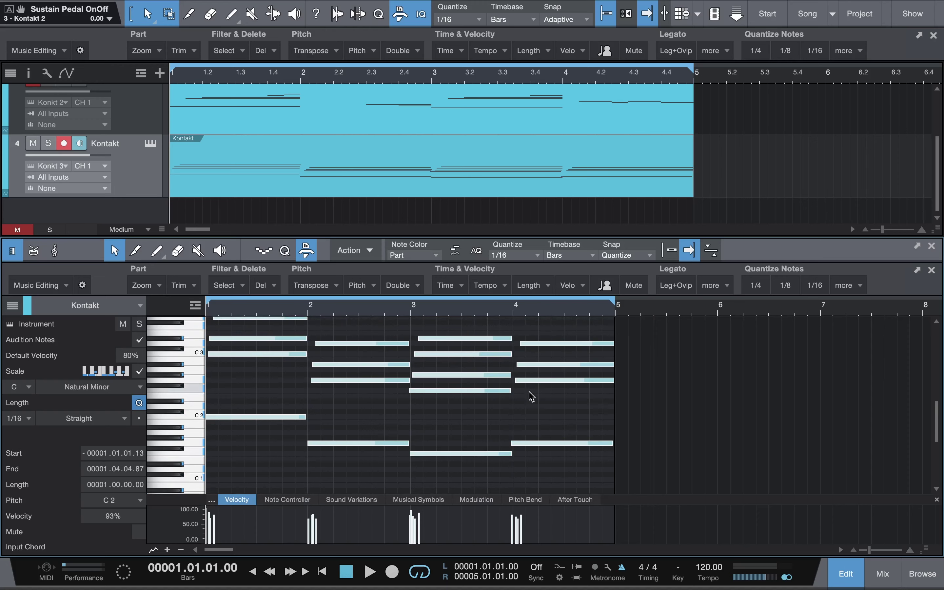
key("space")
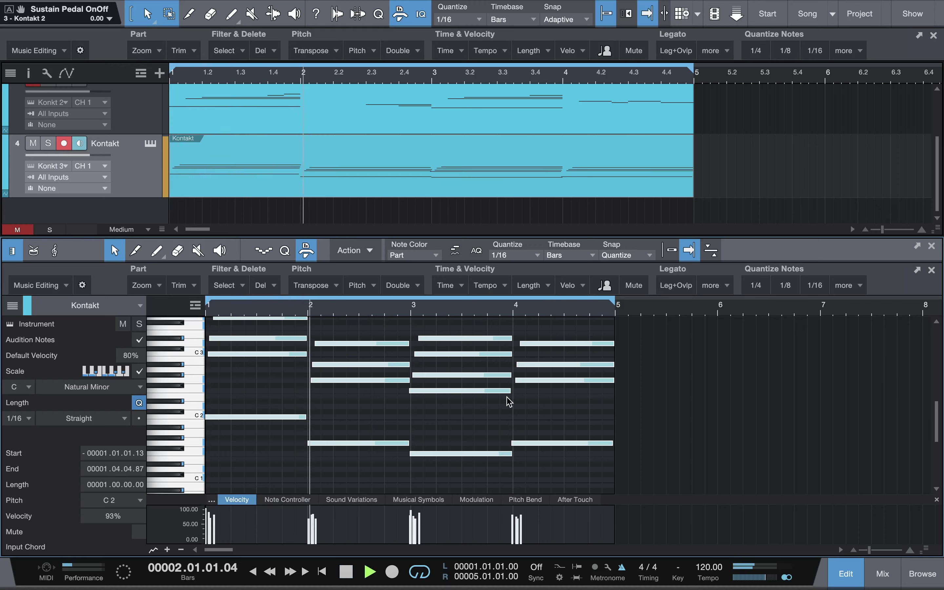
Step: Stop playback, undo the humanize on the Kontakt part and return the playhead to the song start
key("space")
key("ctrl+z")
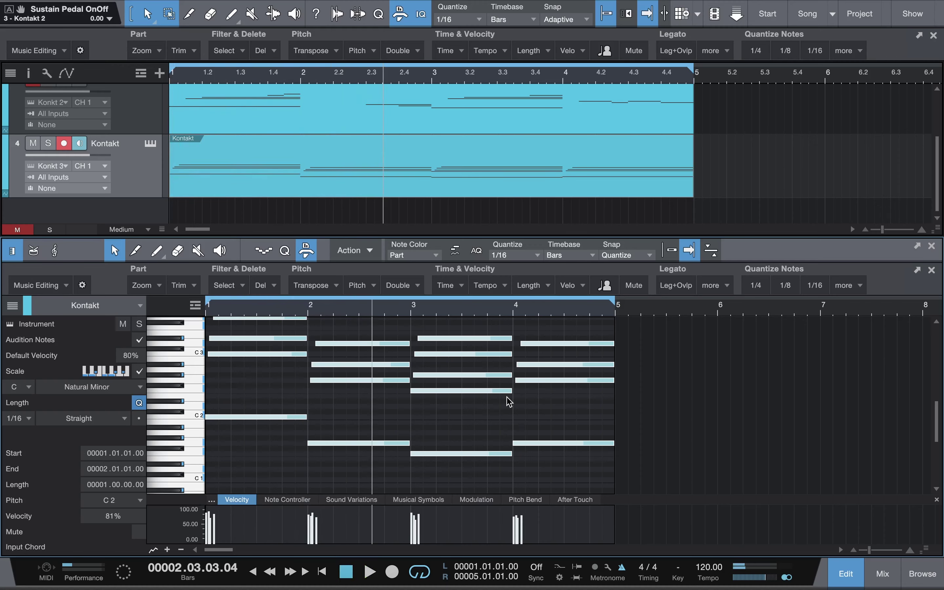
key("Home")
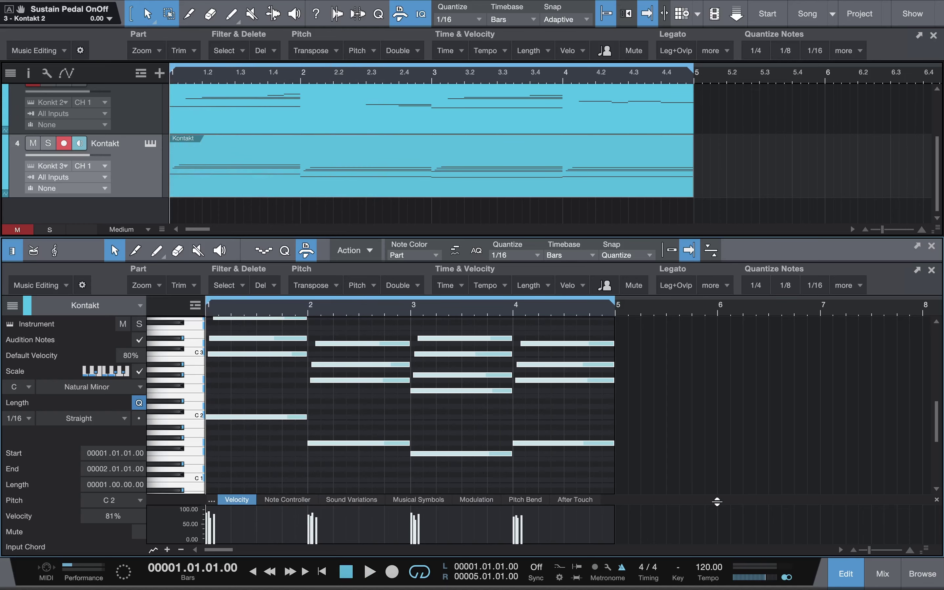
Step: Close the note editor and unhide the Unison MIDI Wizard track in the arrangement's track list
left_click(852, 574)
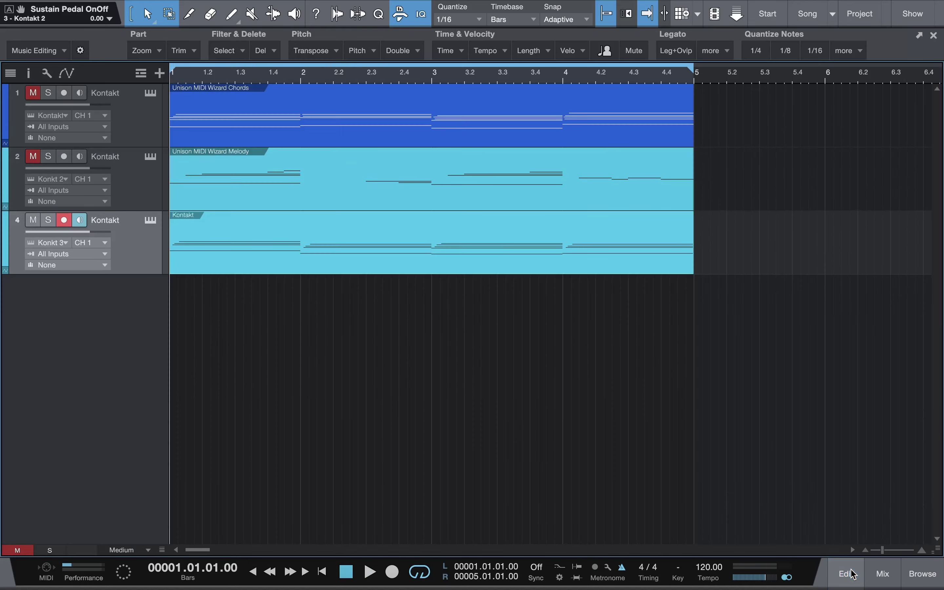
left_click(235, 264)
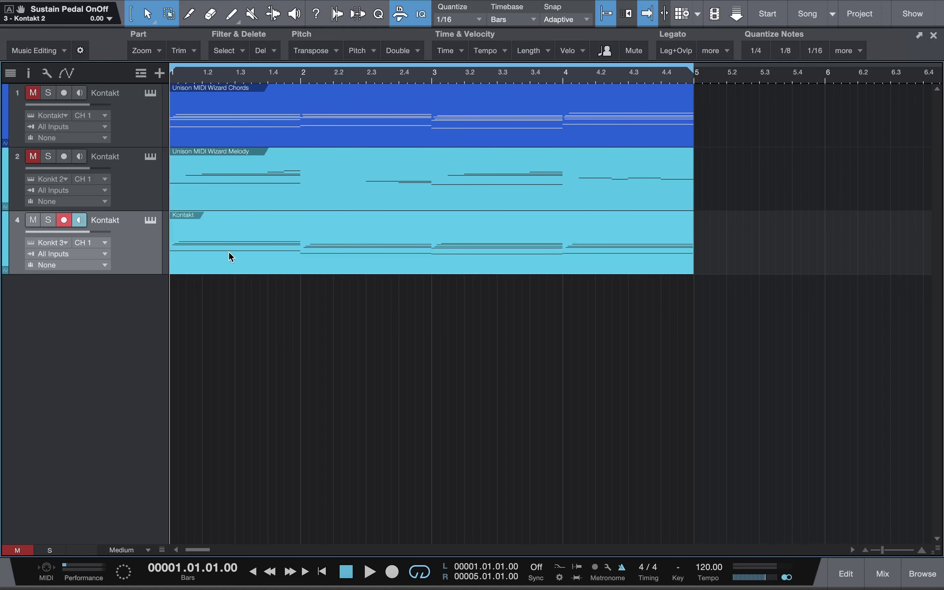
left_click(11, 73)
left_click(30, 138)
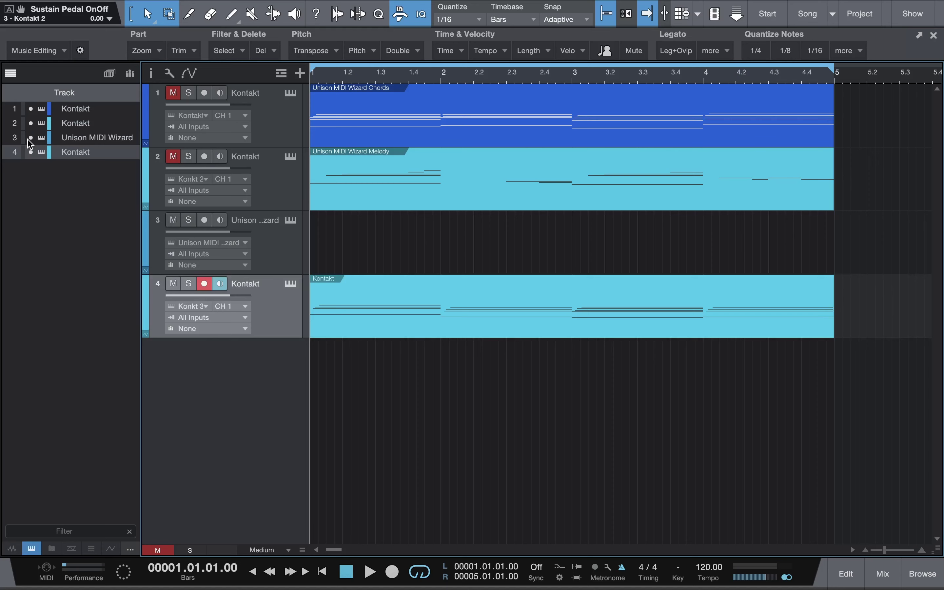
Step: Open the Unison MIDI Wizard instrument from track 3 and examine its full list of genres
left_click(83, 136)
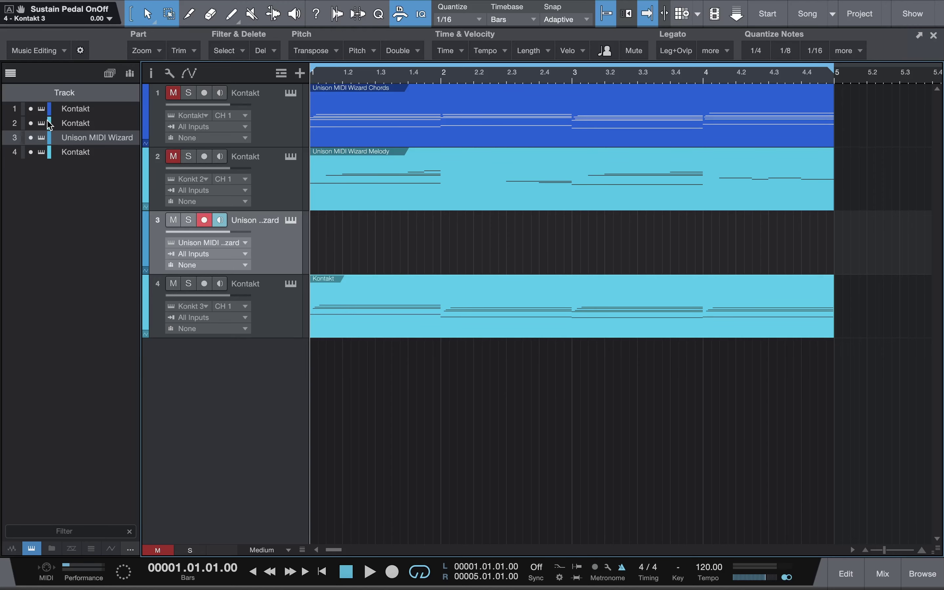
left_click(291, 220)
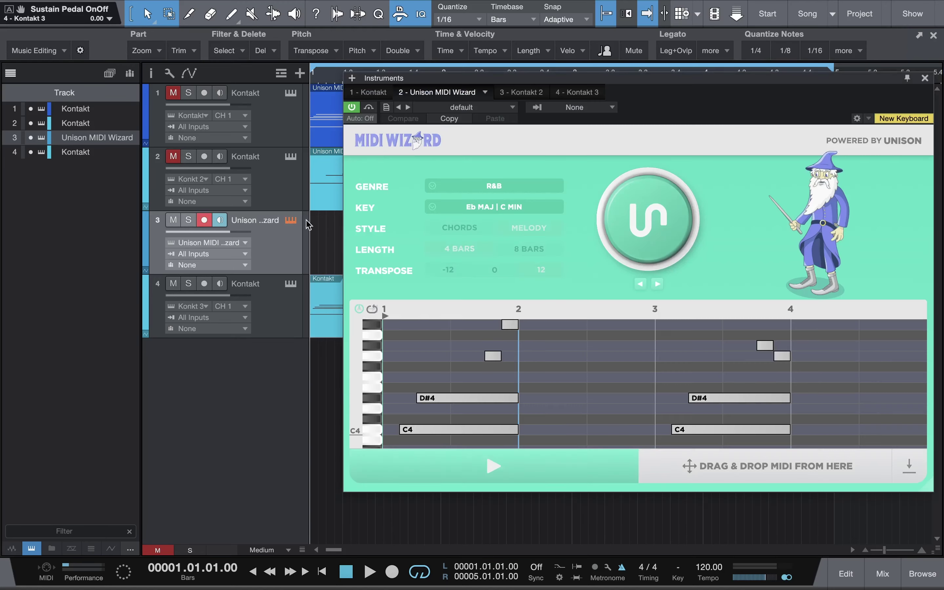
left_click(484, 186)
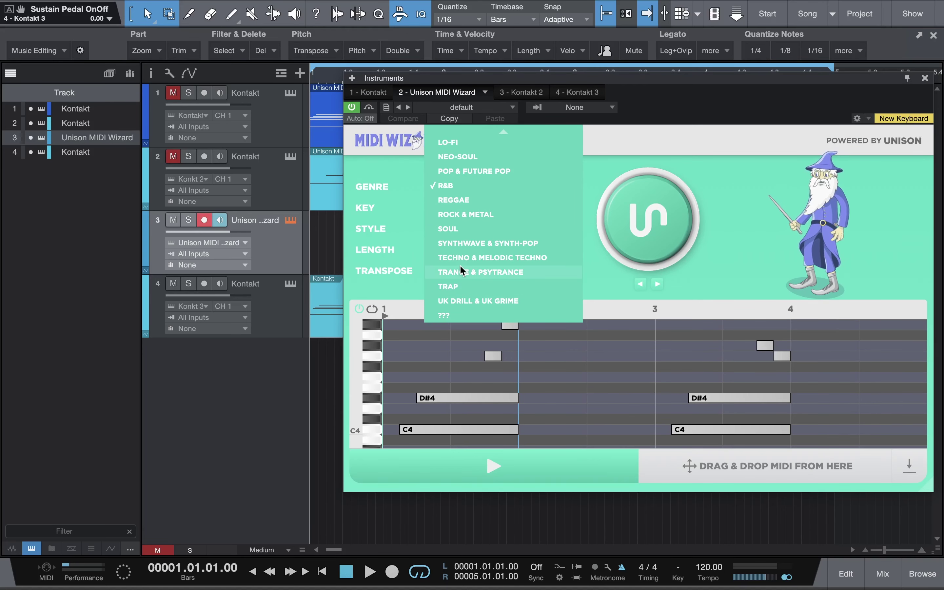
scroll(452, 226, "up", 5)
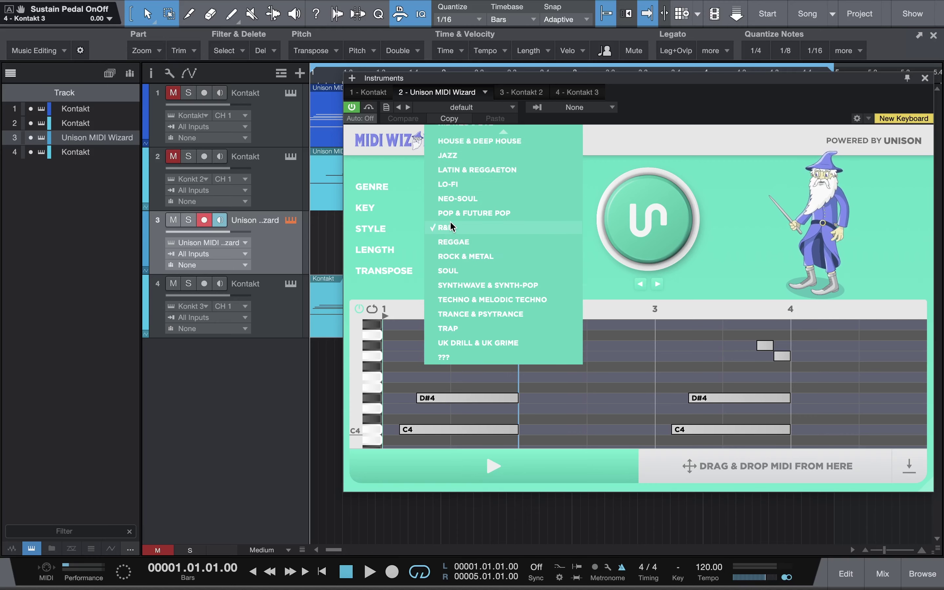
scroll(452, 226, "up", 10)
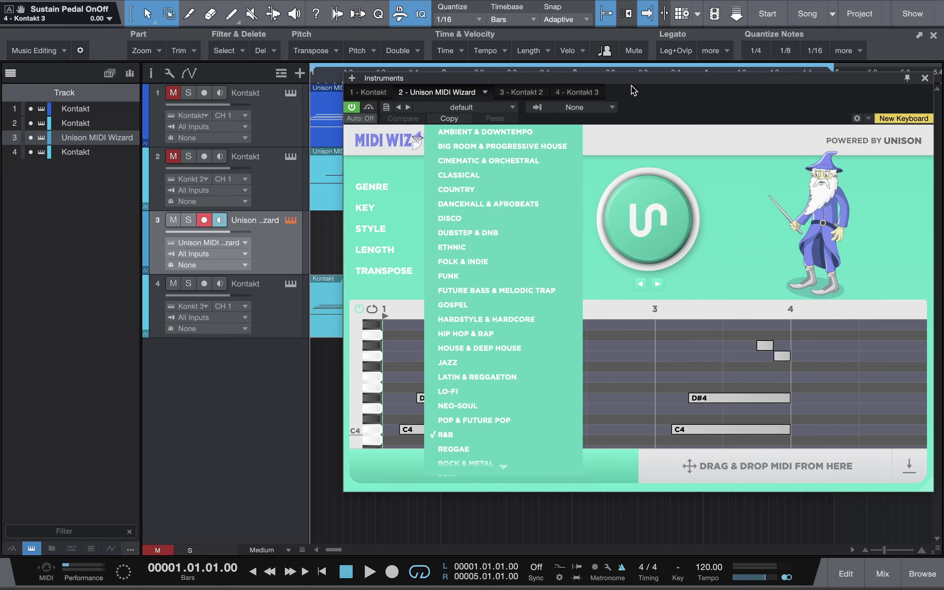
left_click_drag(626, 84, 441, 90)
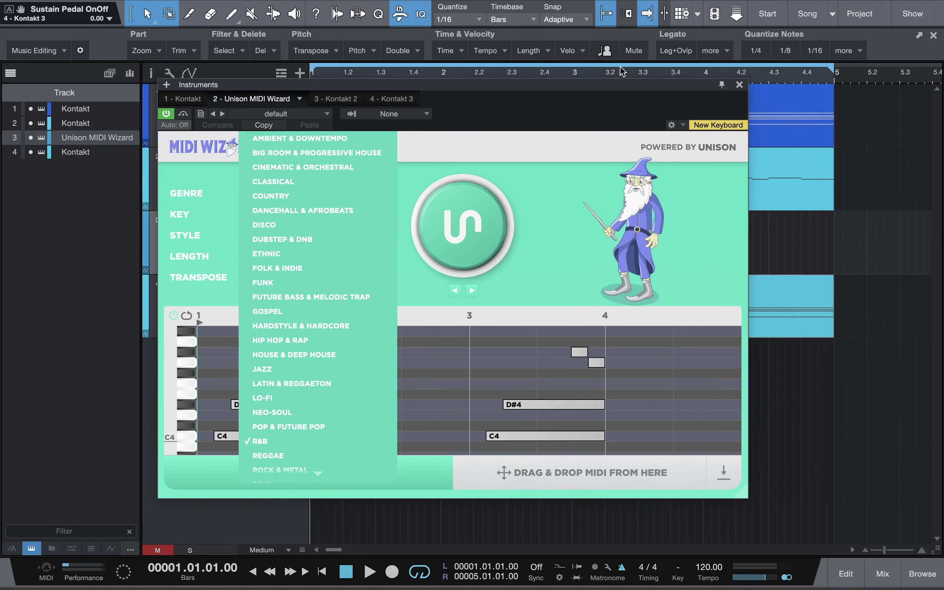